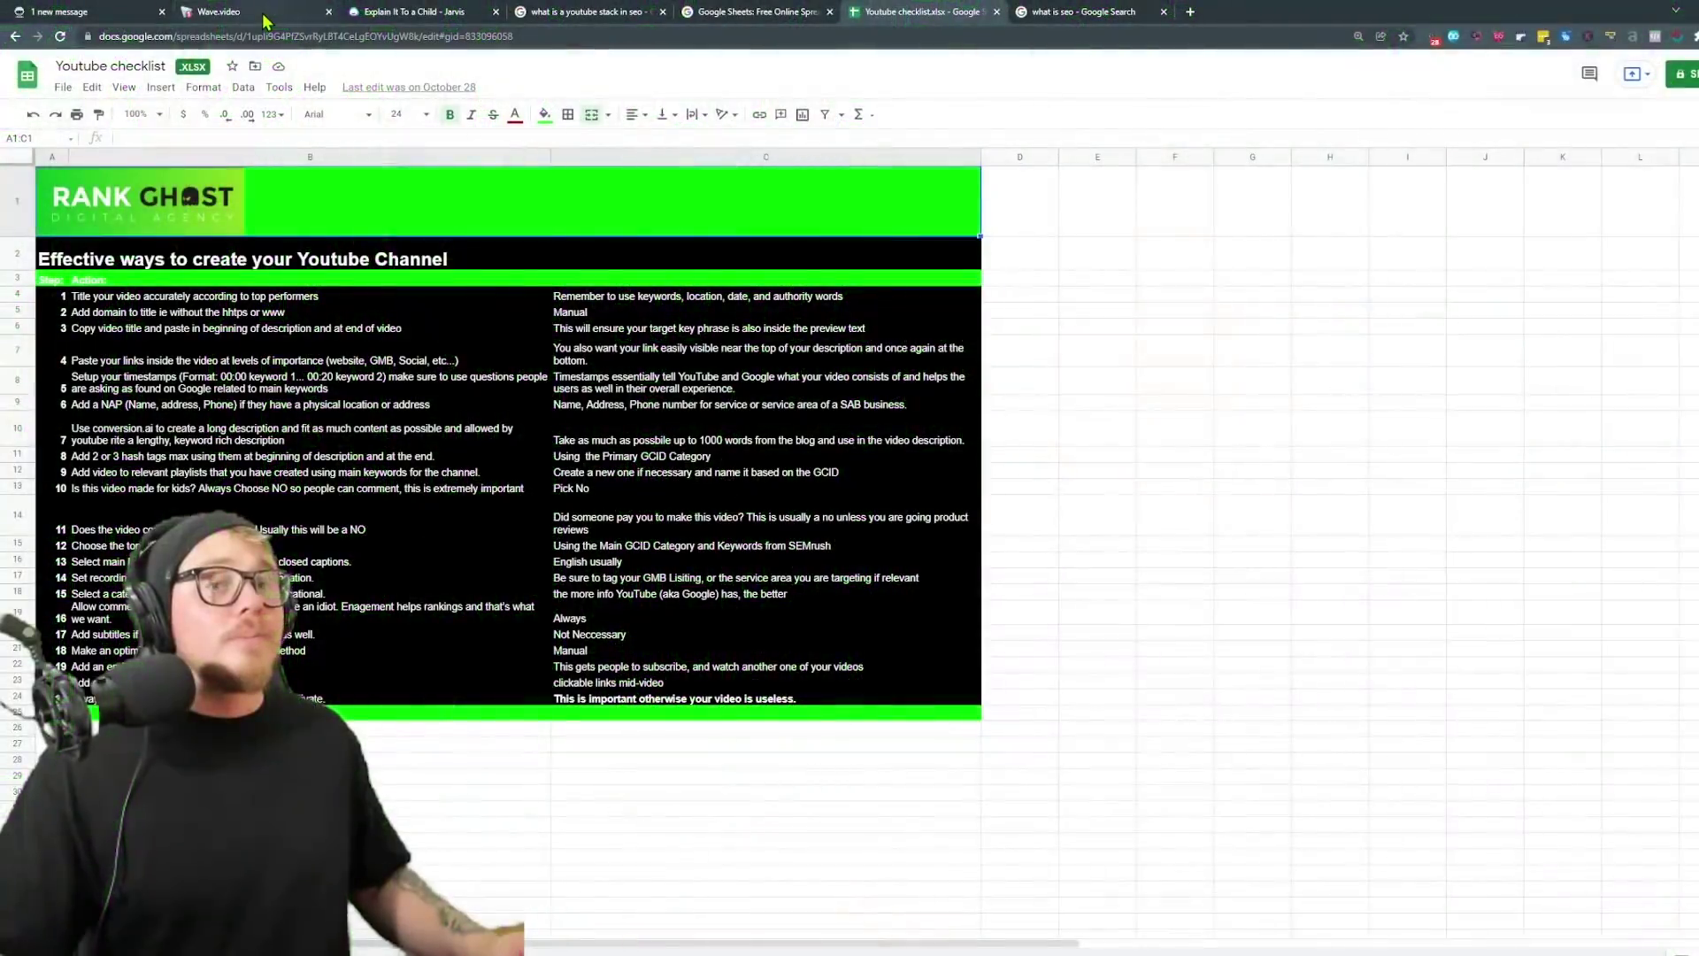
# Leave the Wave.video editor for the My Videos library showing the untitled 00:29 Matrix project.
pyautogui.click(262, 19)
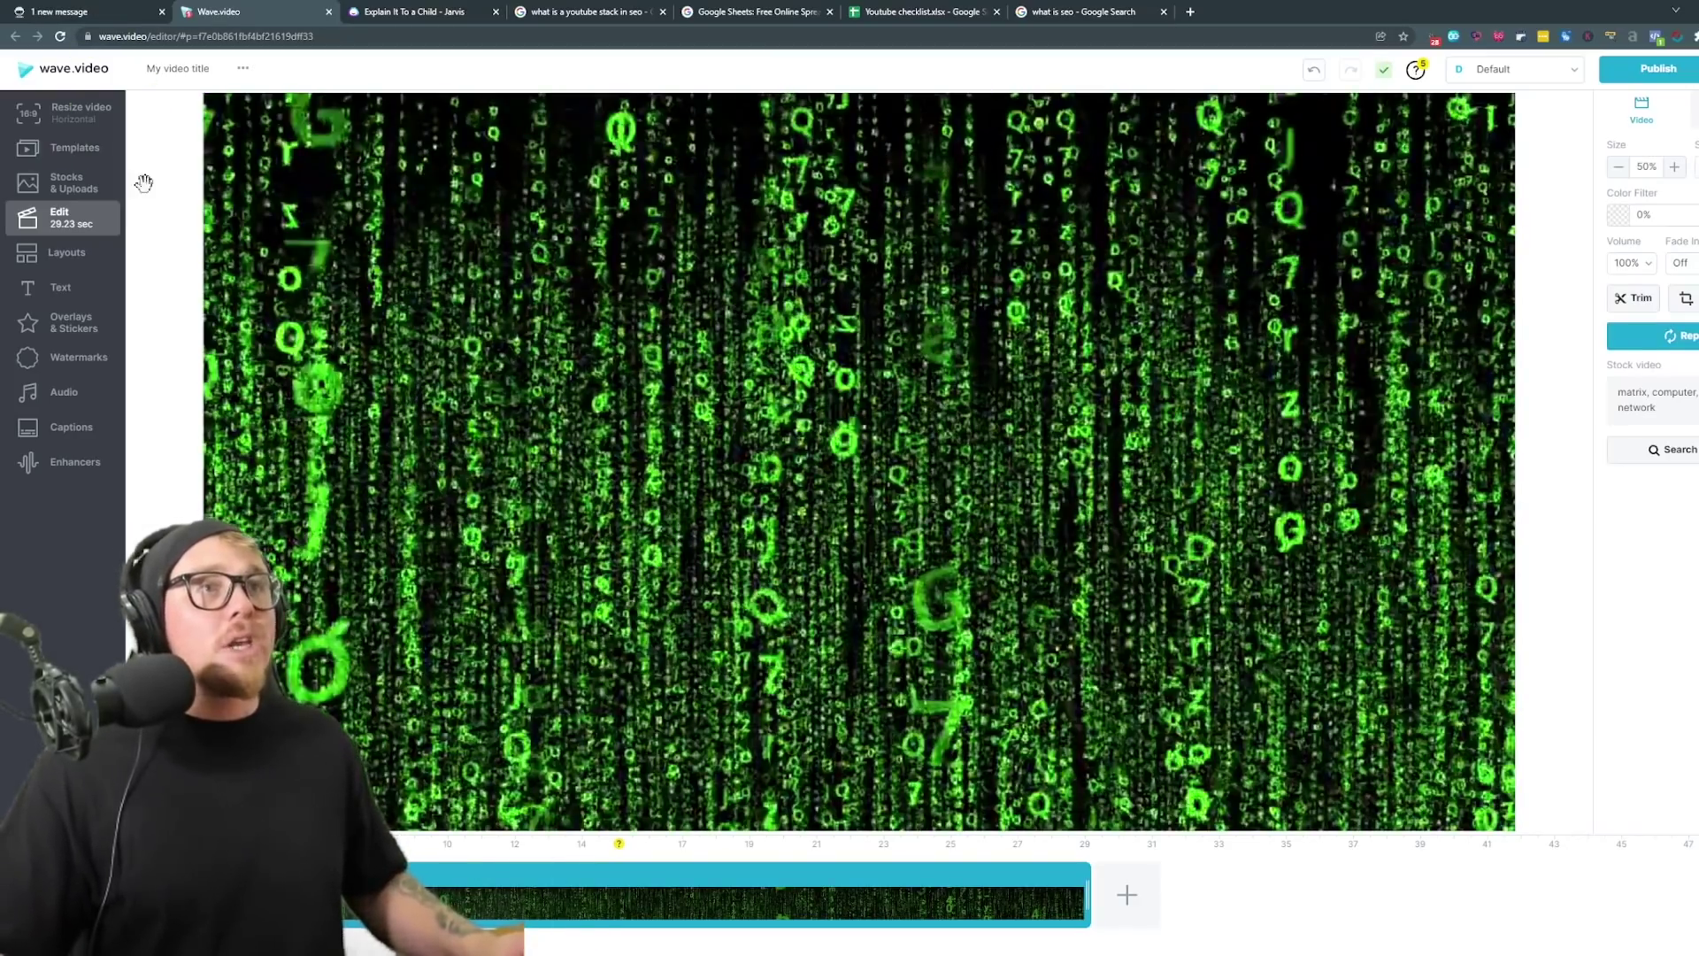
pyautogui.click(40, 71)
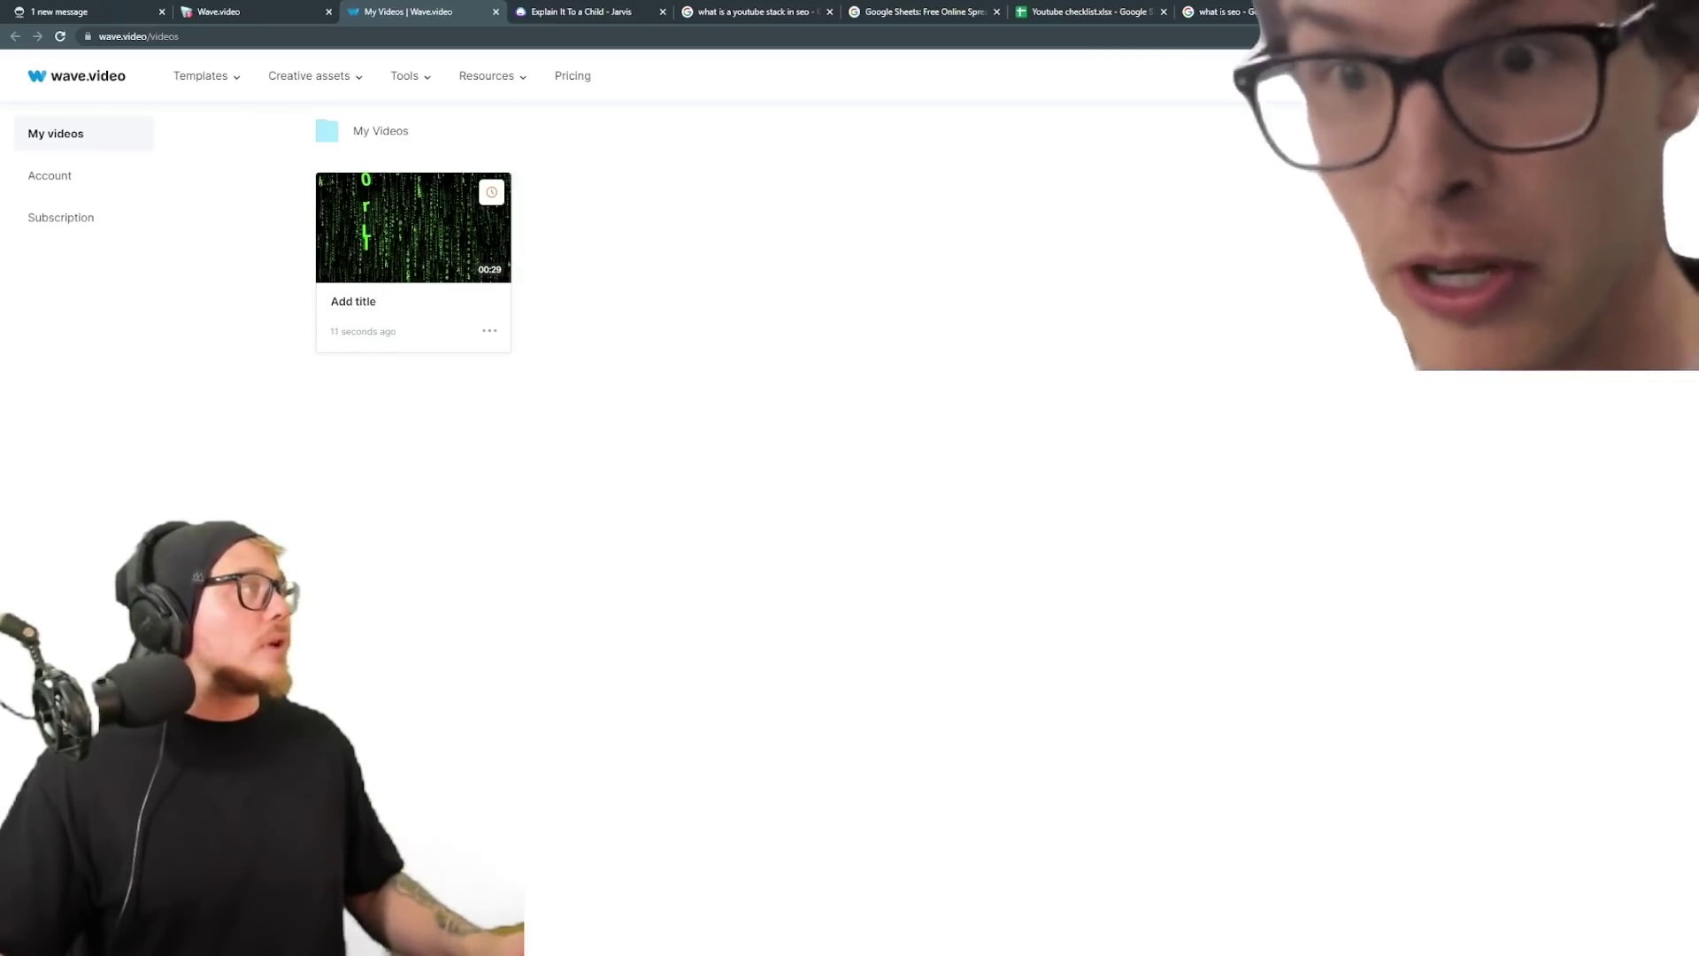
pyautogui.click(1536, 142)
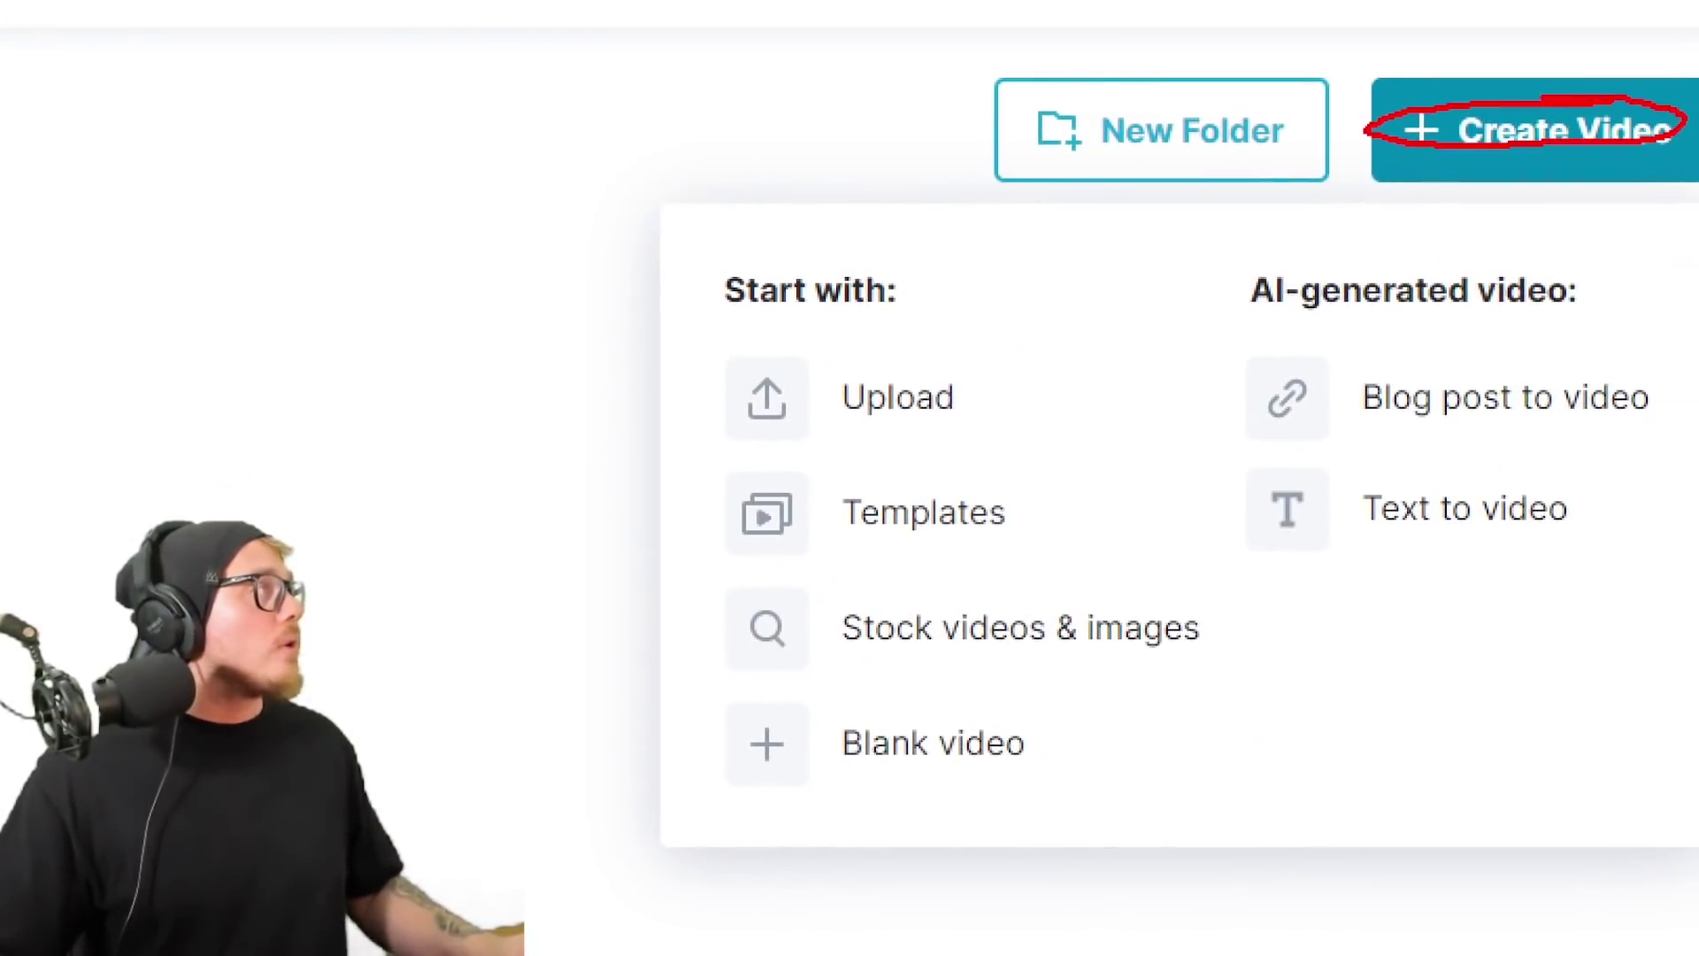
pyautogui.click(1581, 151)
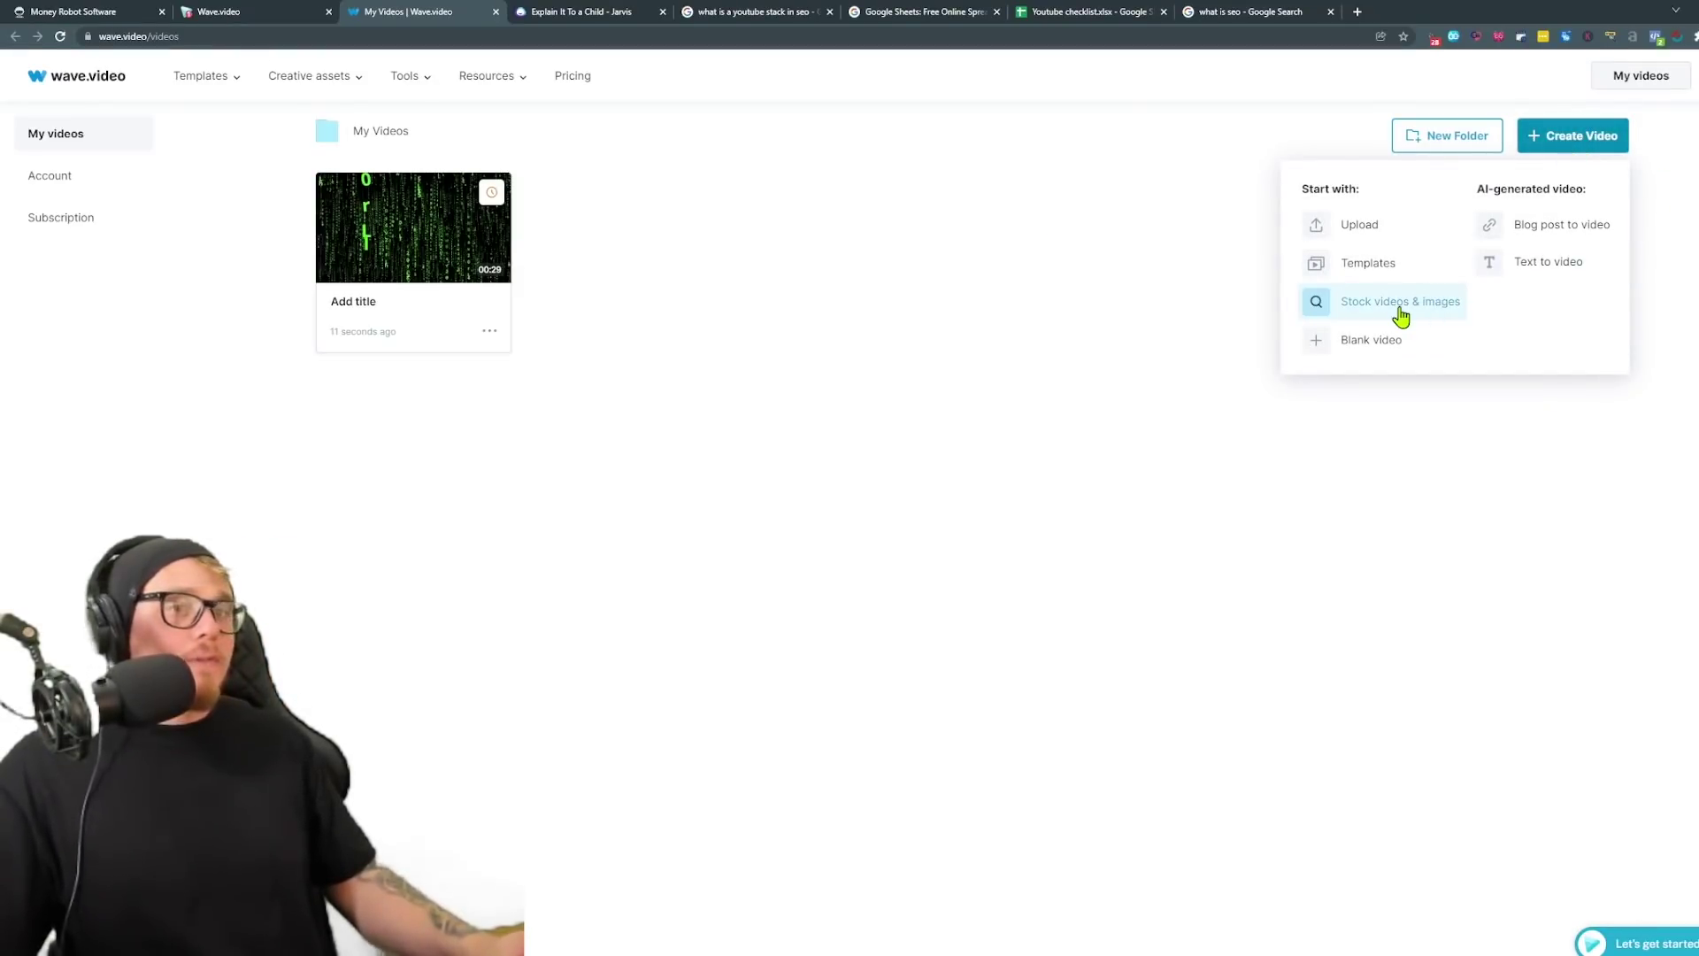
pyautogui.click(1401, 316)
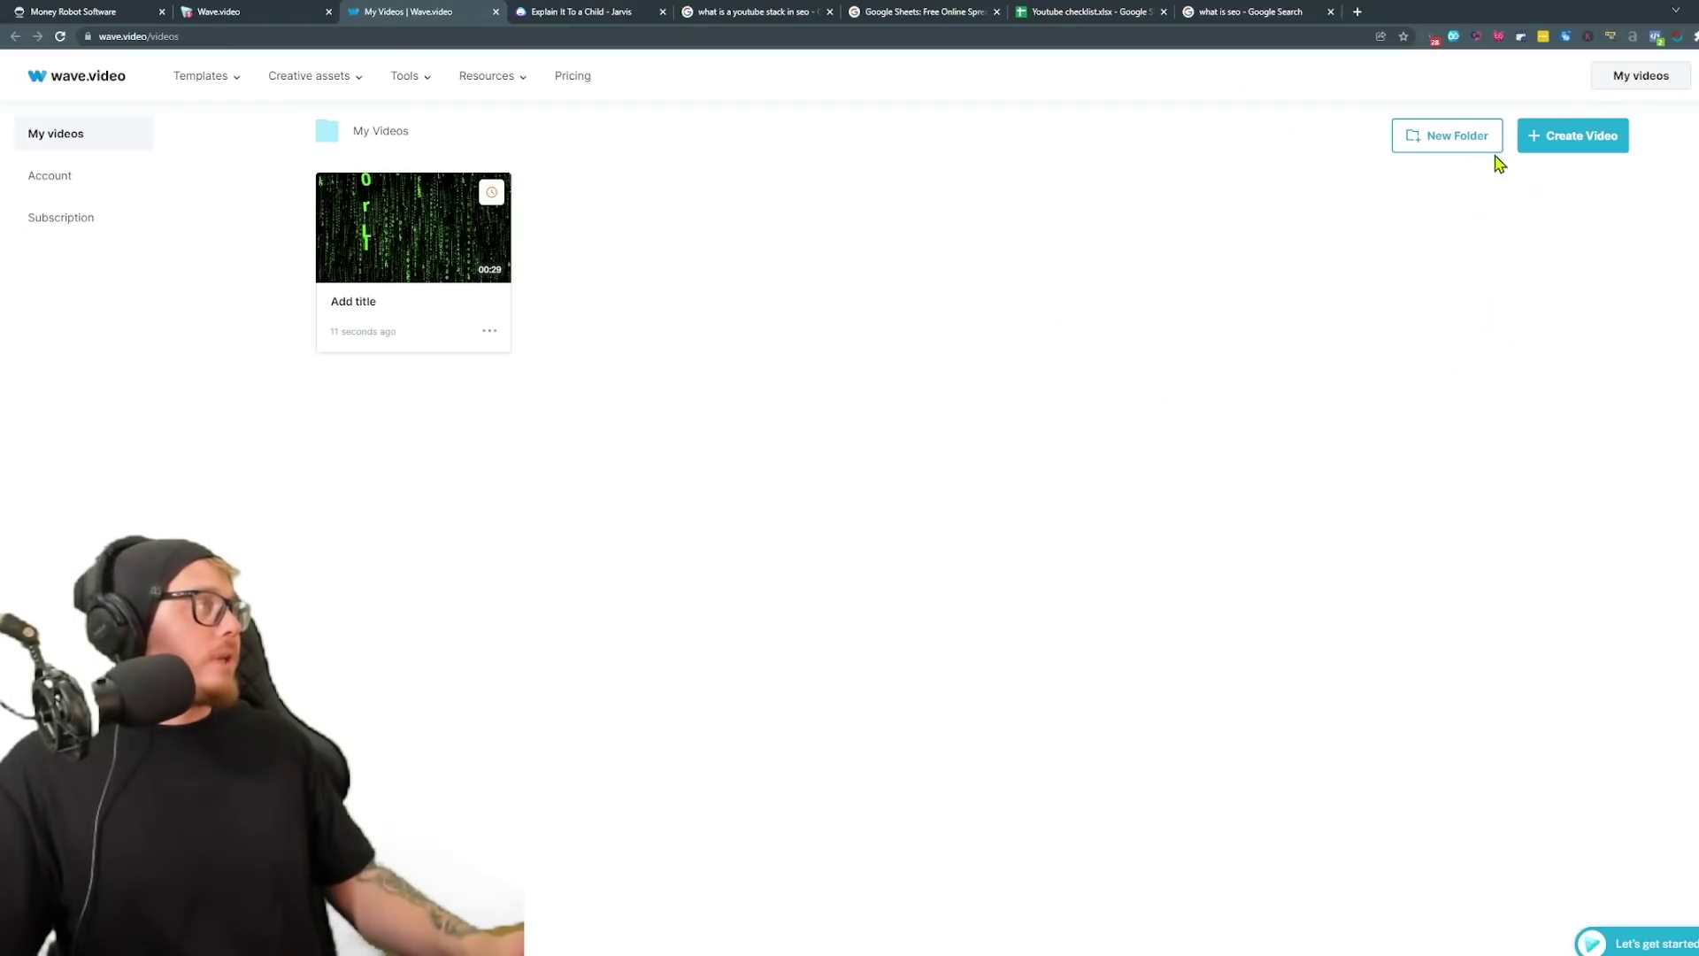
pyautogui.click(1555, 144)
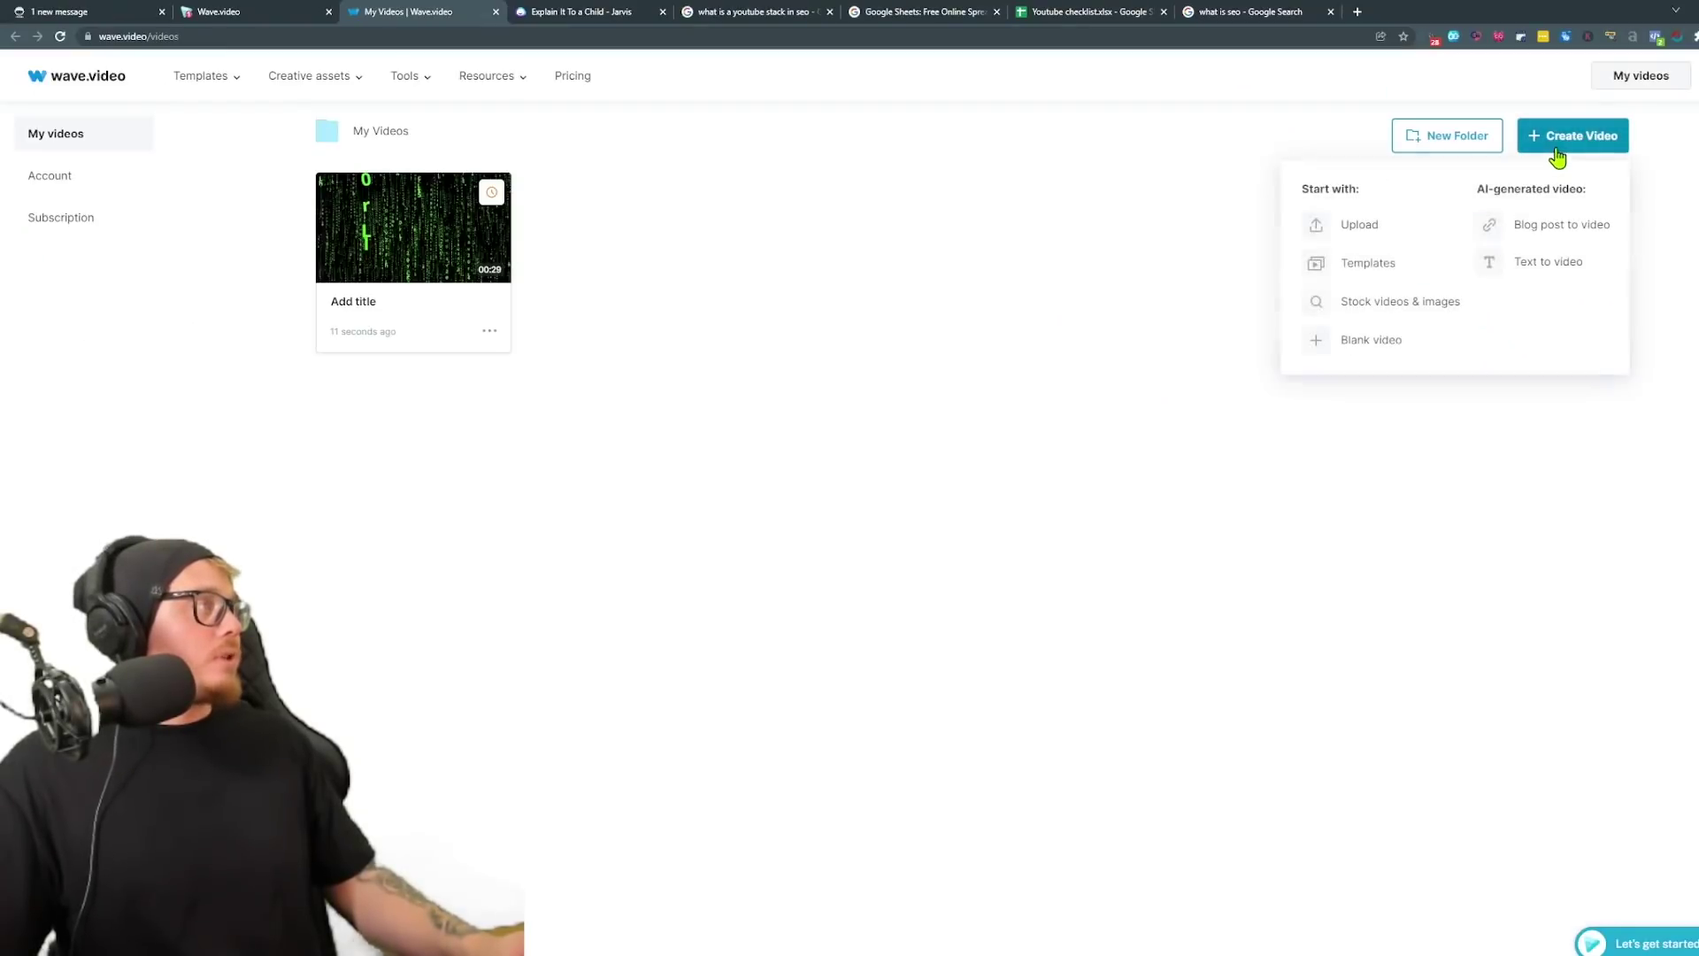
pyautogui.click(1396, 337)
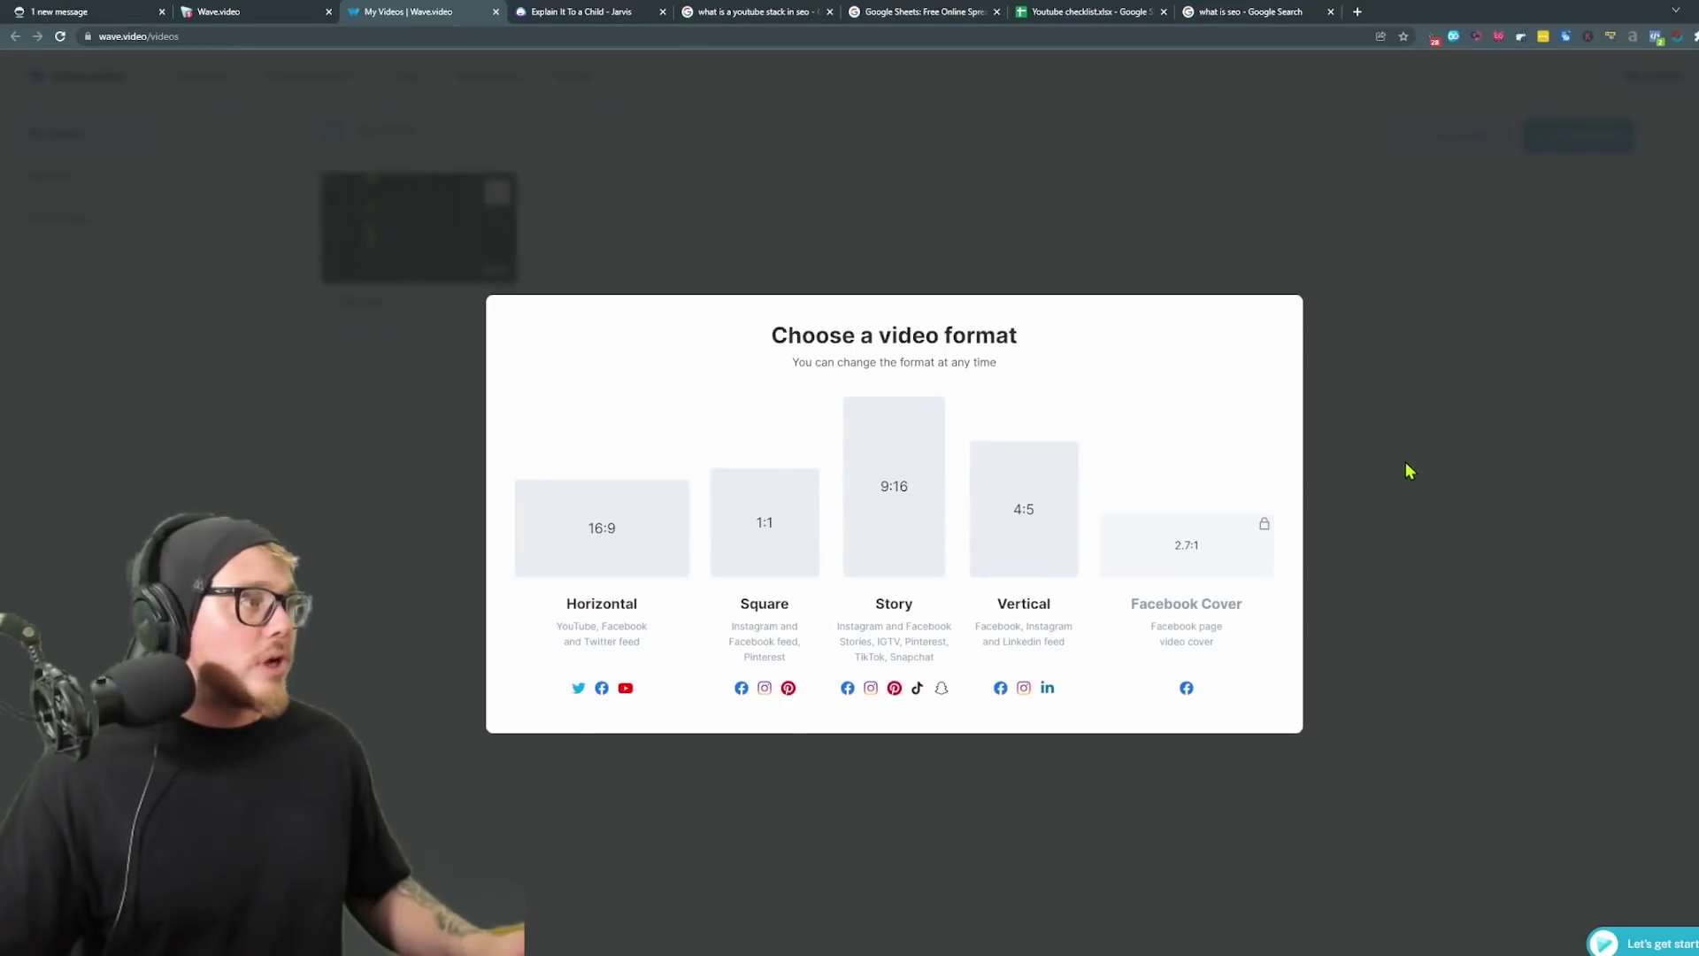
pyautogui.click(1407, 469)
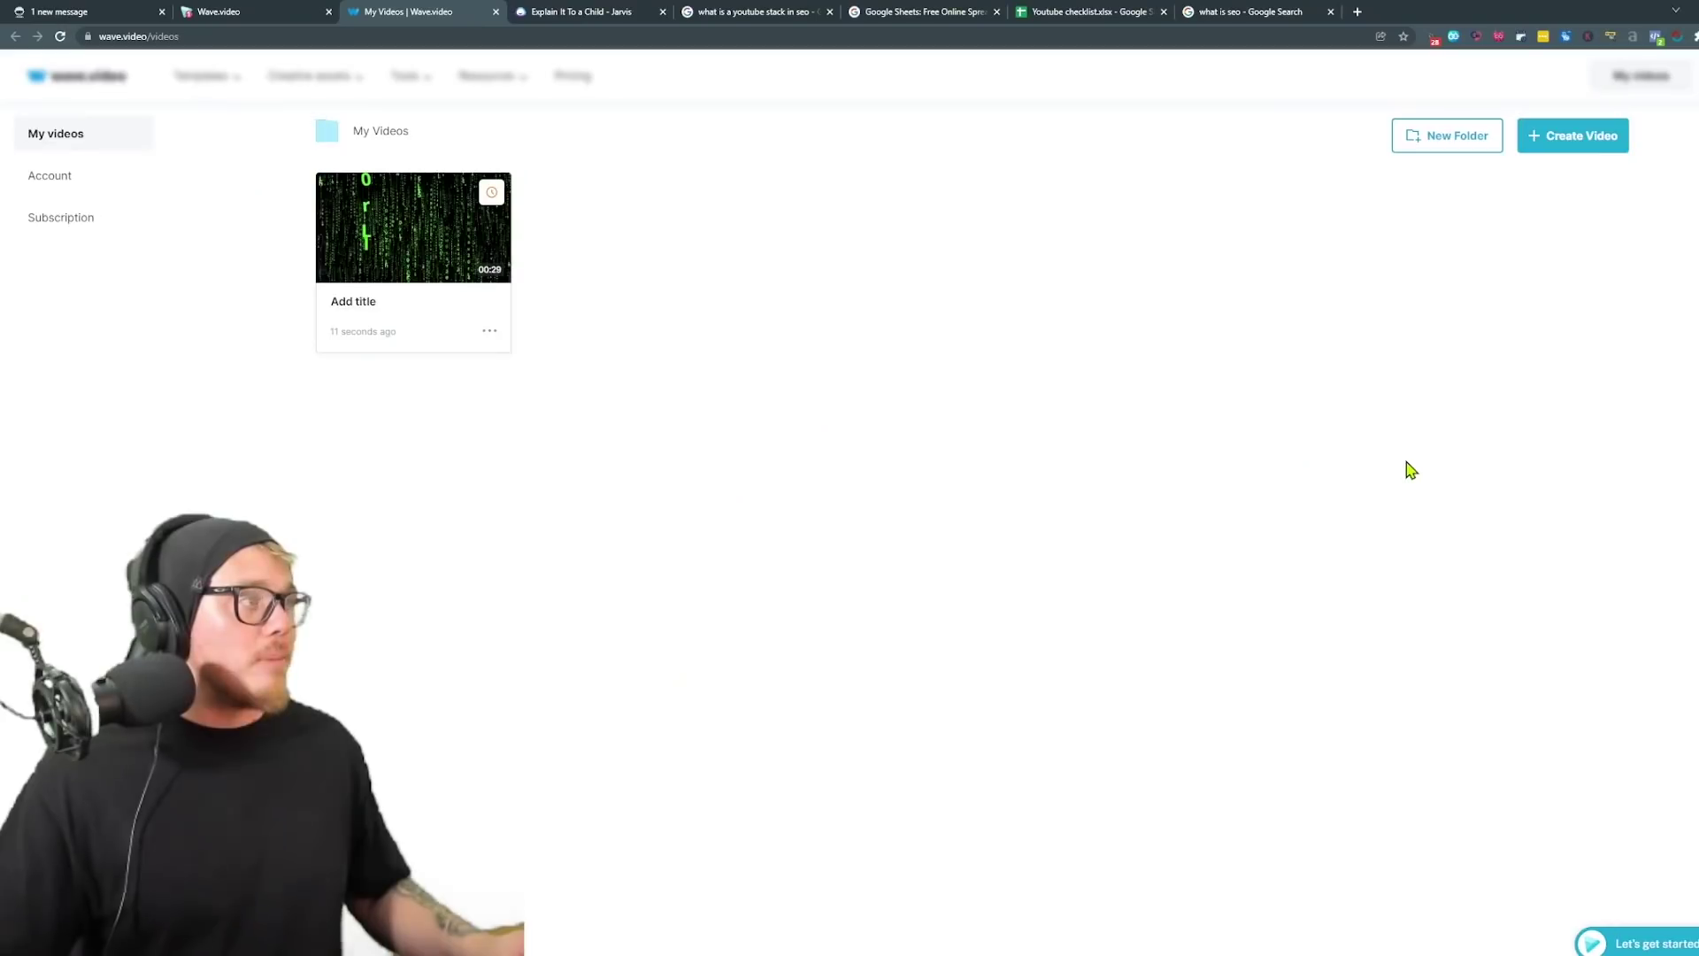
# Open the Matrix video's preview, dismiss the onboarding tips, and launch its editor in a new tab.
pyautogui.click(407, 274)
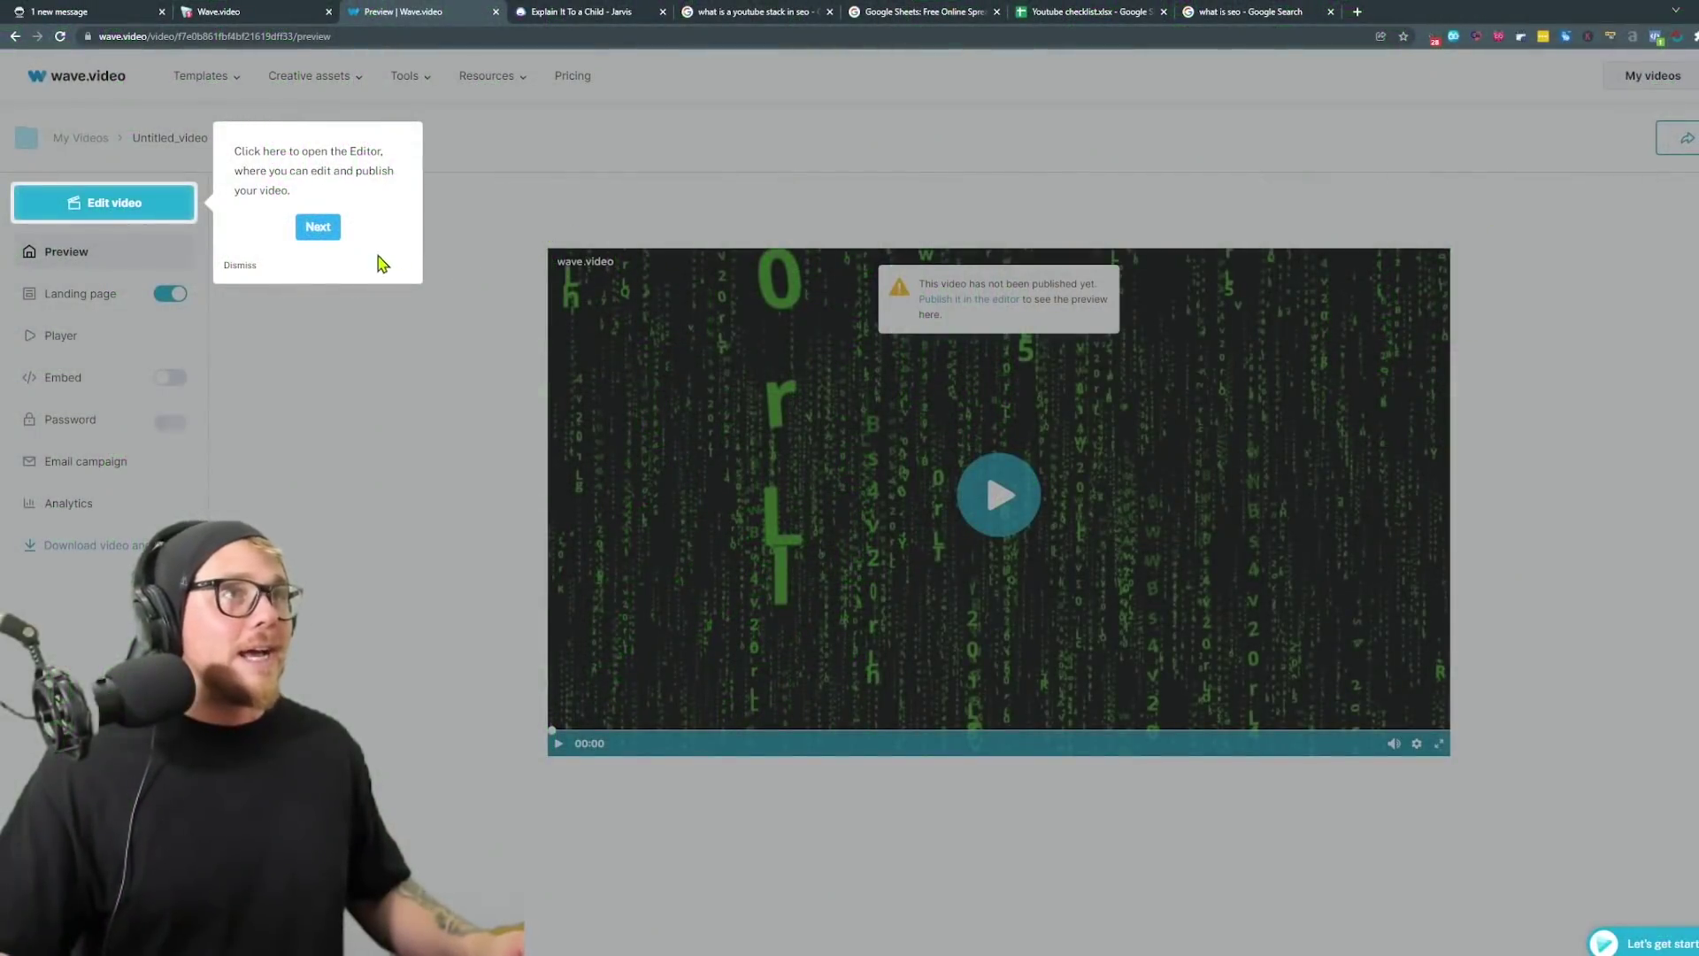
pyautogui.click(320, 239)
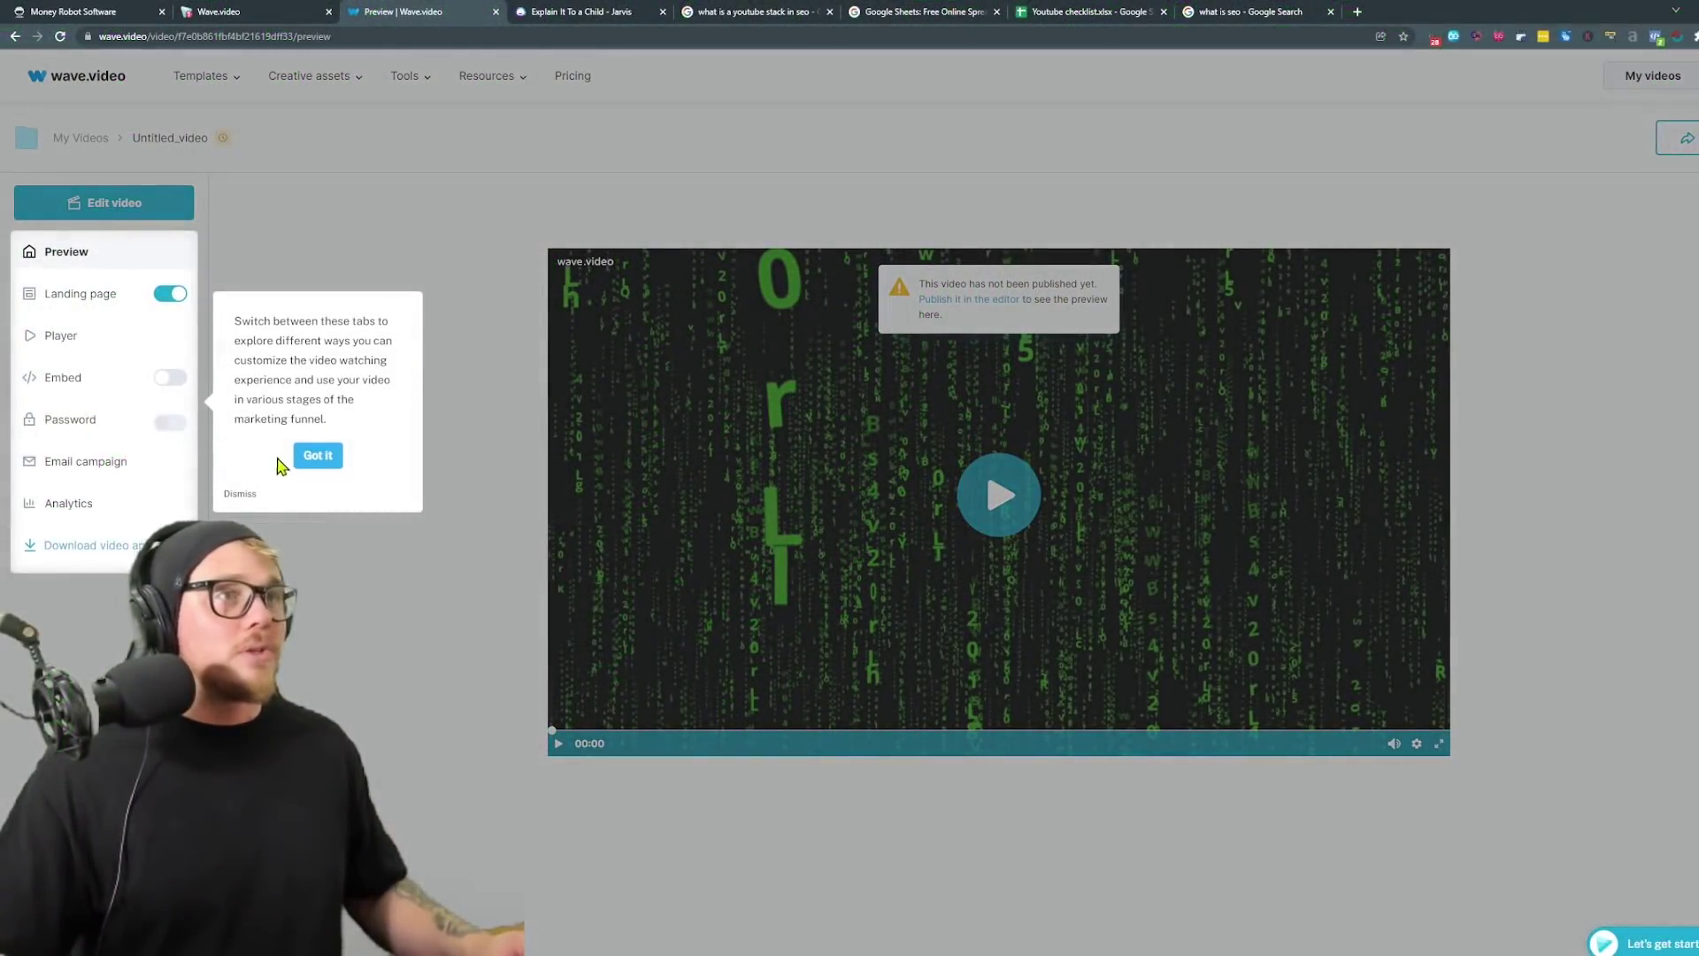
pyautogui.click(308, 455)
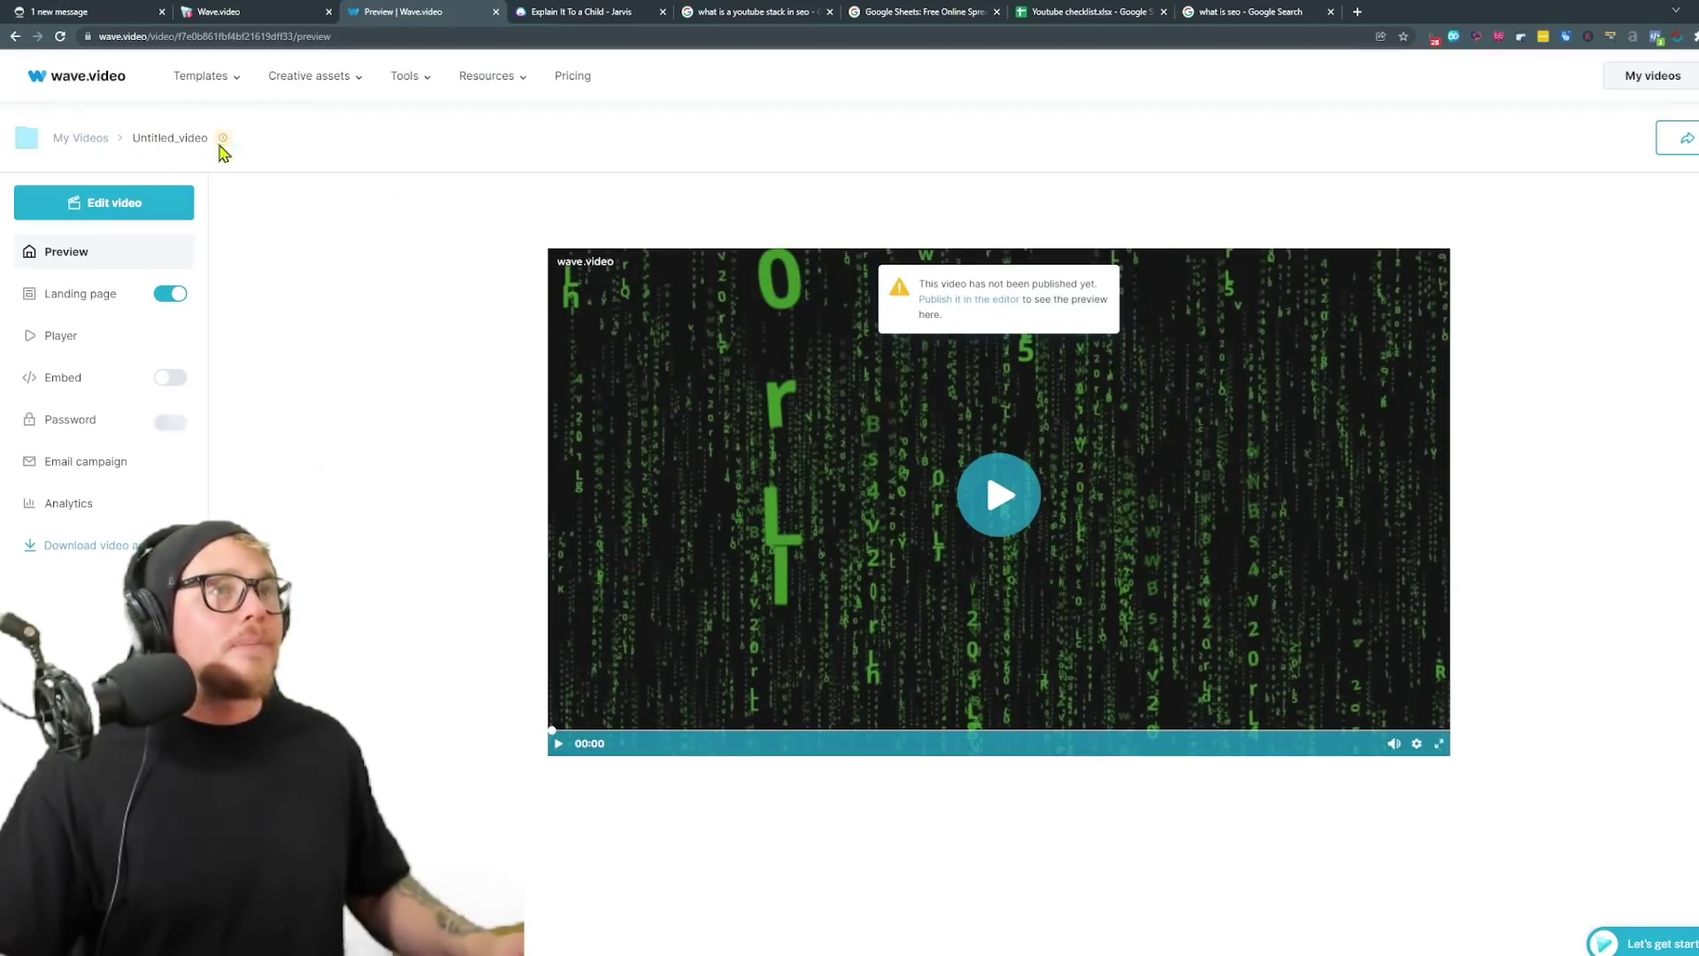
pyautogui.click(133, 217)
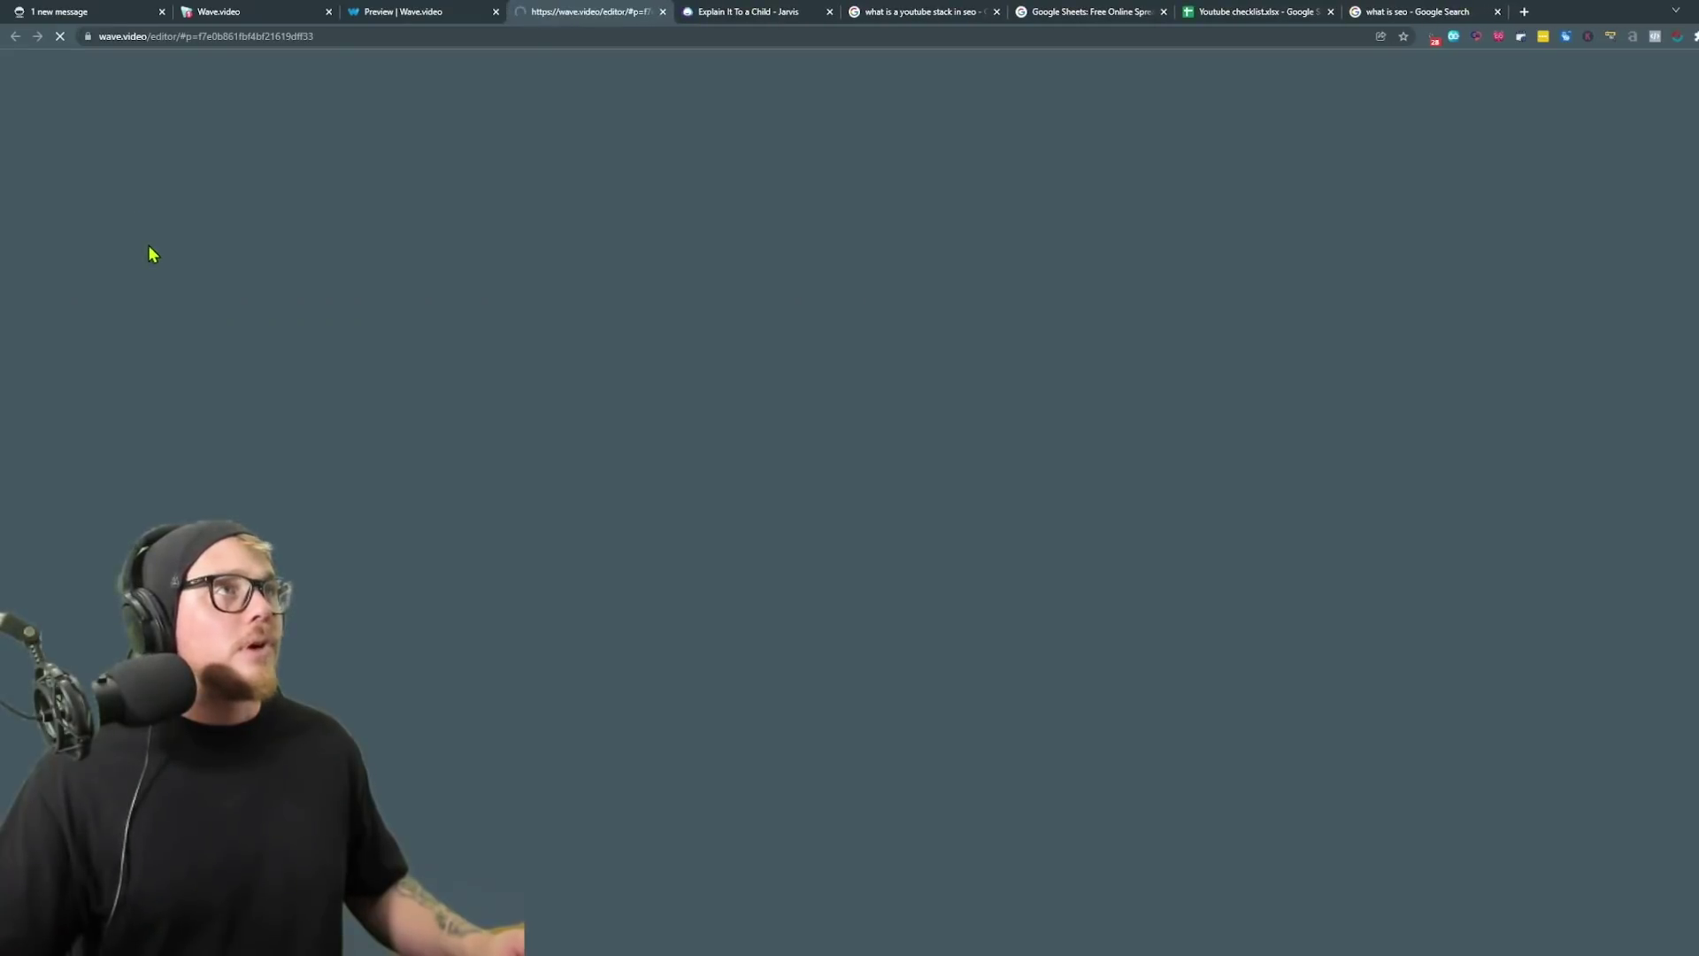
pyautogui.click(449, 19)
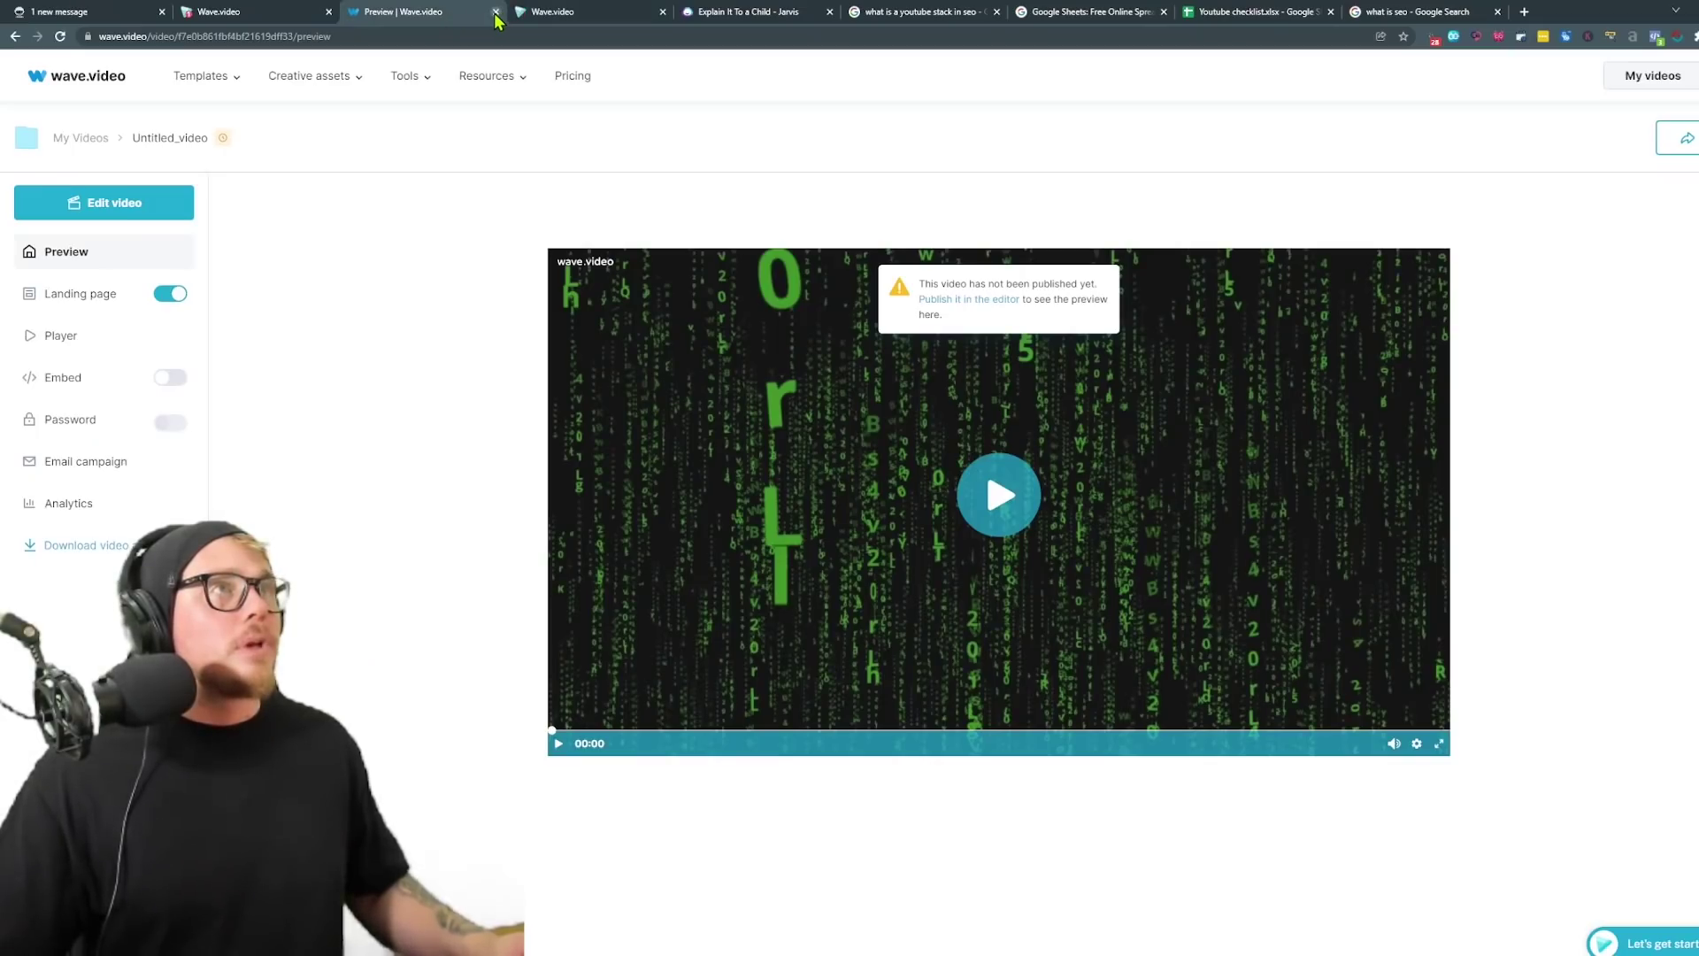
# Close the Preview tab and browse the editor's Text template gallery for the Matrix clip.
pyautogui.click(496, 12)
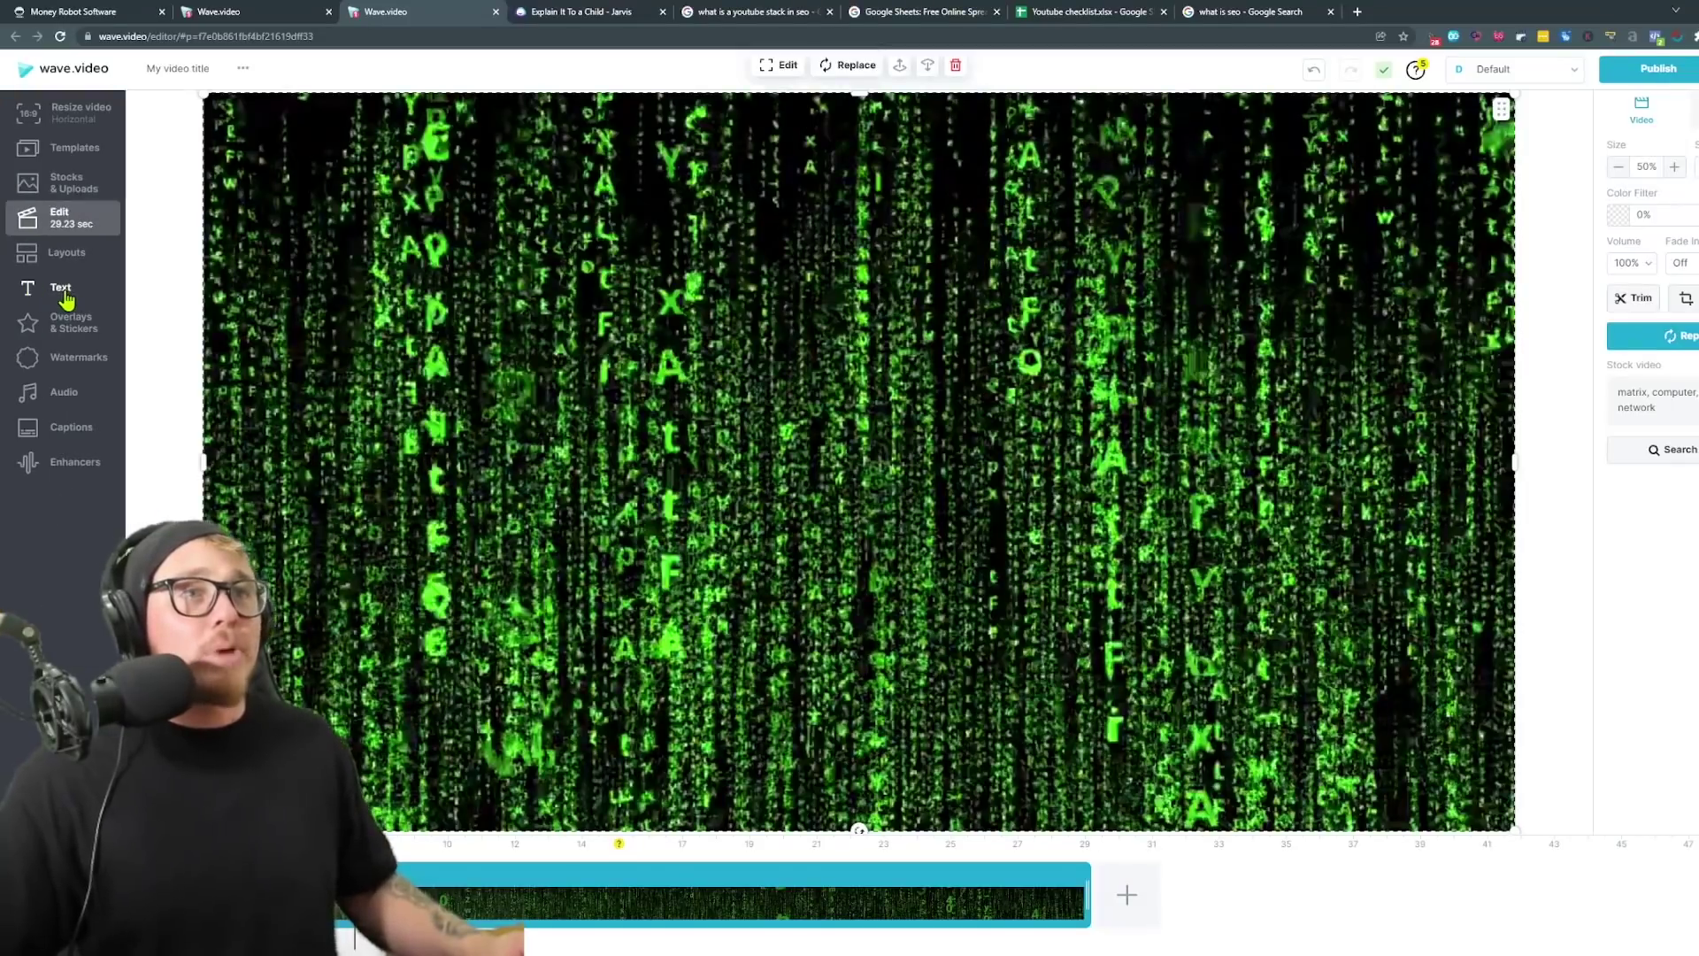
pyautogui.click(67, 299)
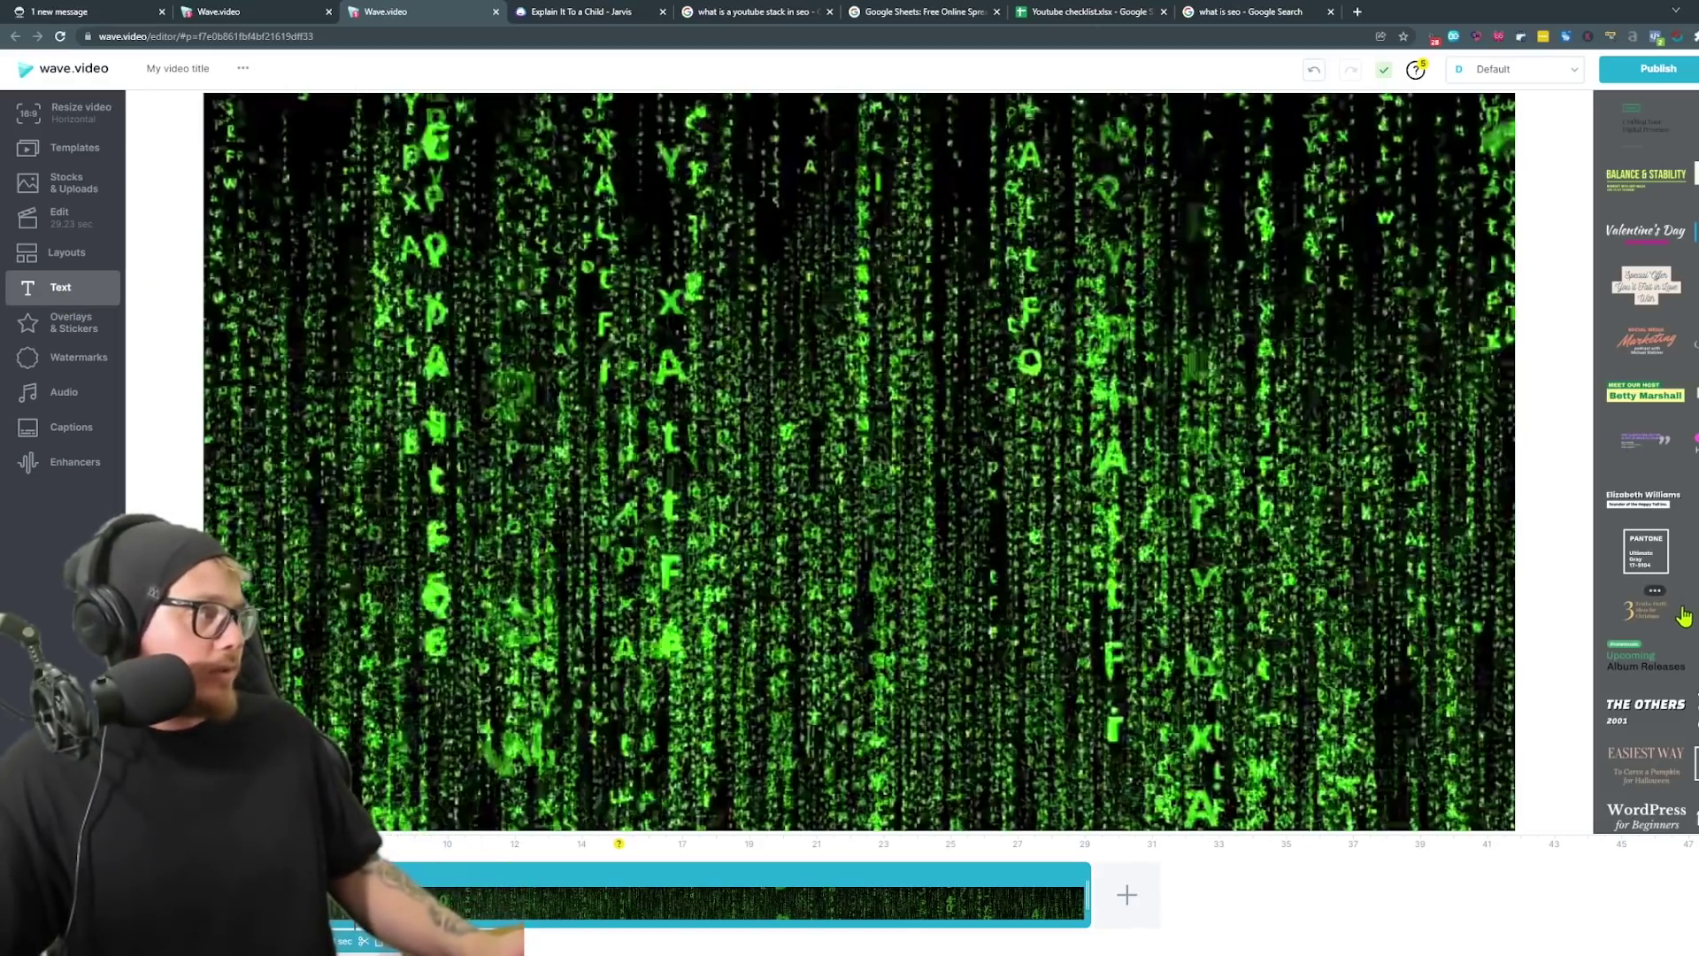
pyautogui.scroll(-4, 1685, 617)
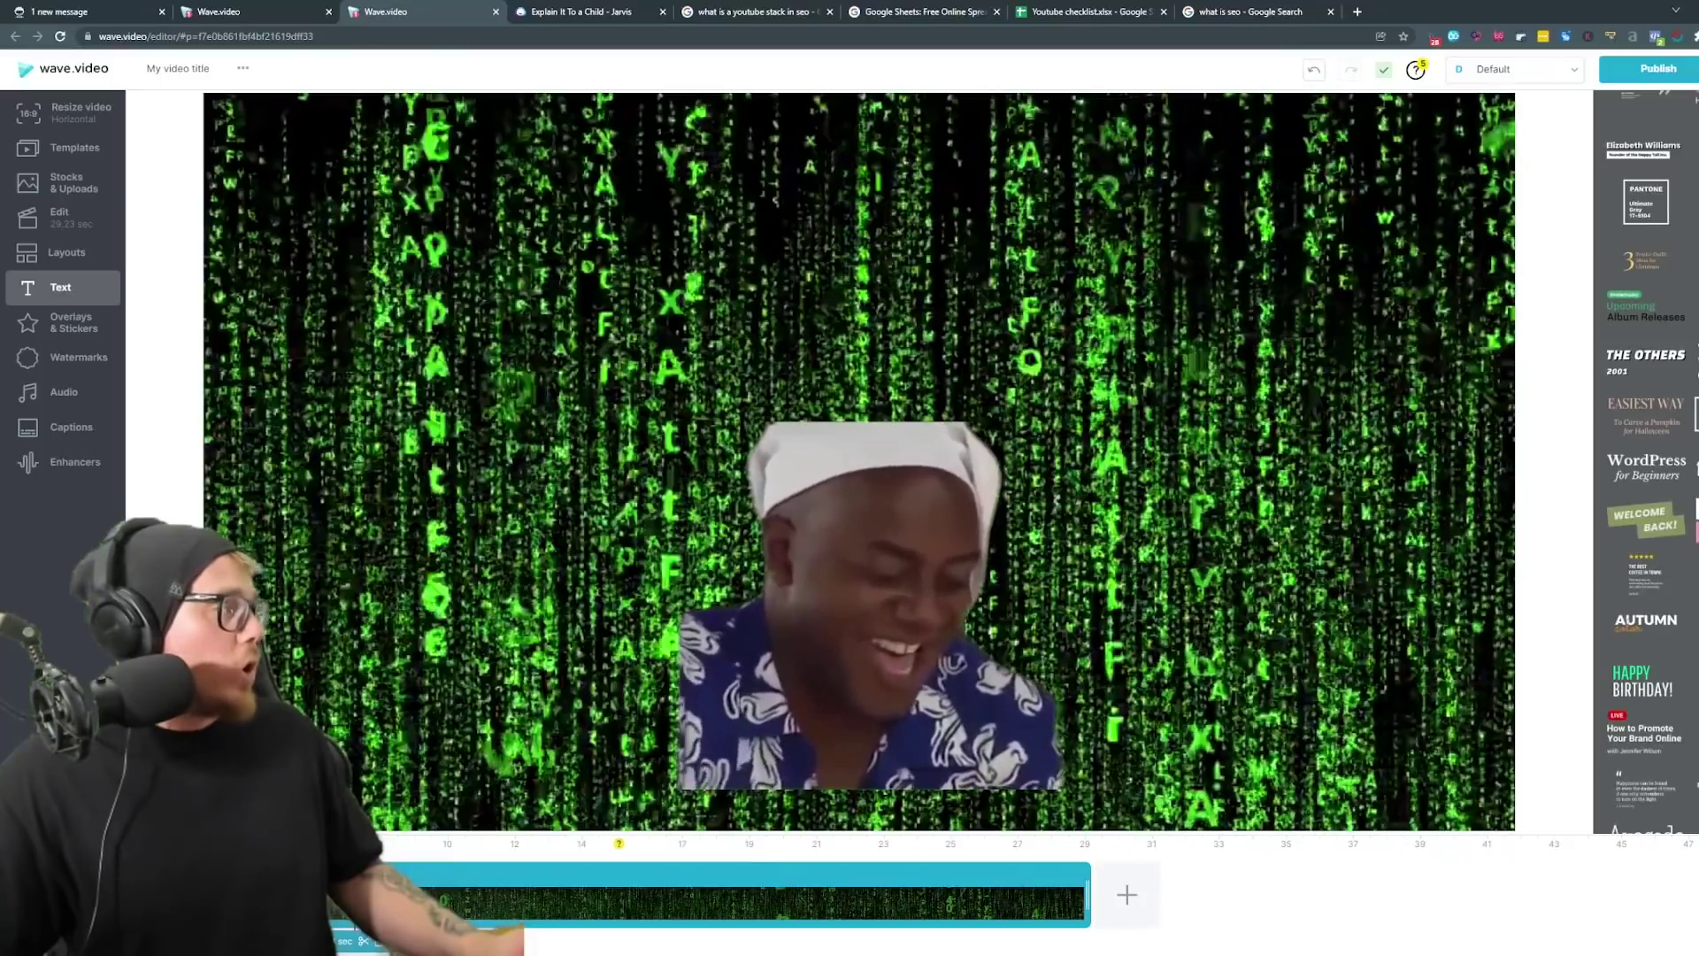
pyautogui.scroll(-2, 1677, 637)
pyautogui.scroll(-4, 1646, 664)
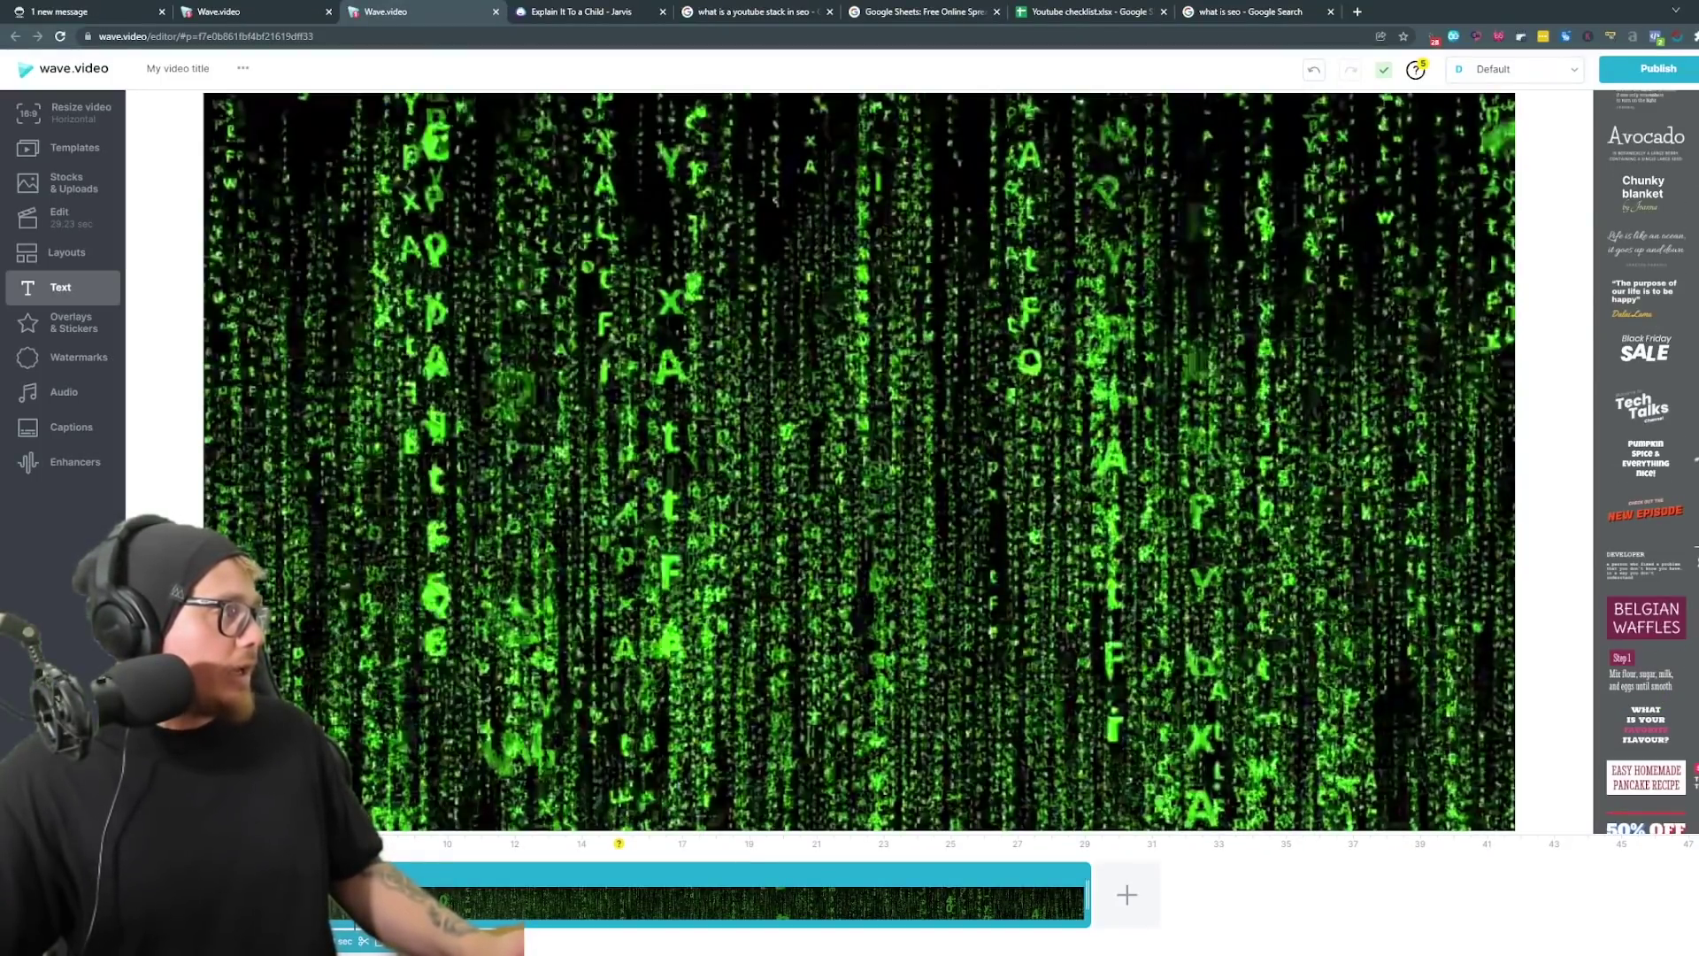
# Drop the red 'I WANT YOU TO HAVE FUN TODAY!' template onto the Matrix clip and move it down-left.
pyautogui.moveTo(1646, 566); pyautogui.dragTo(766, 374)
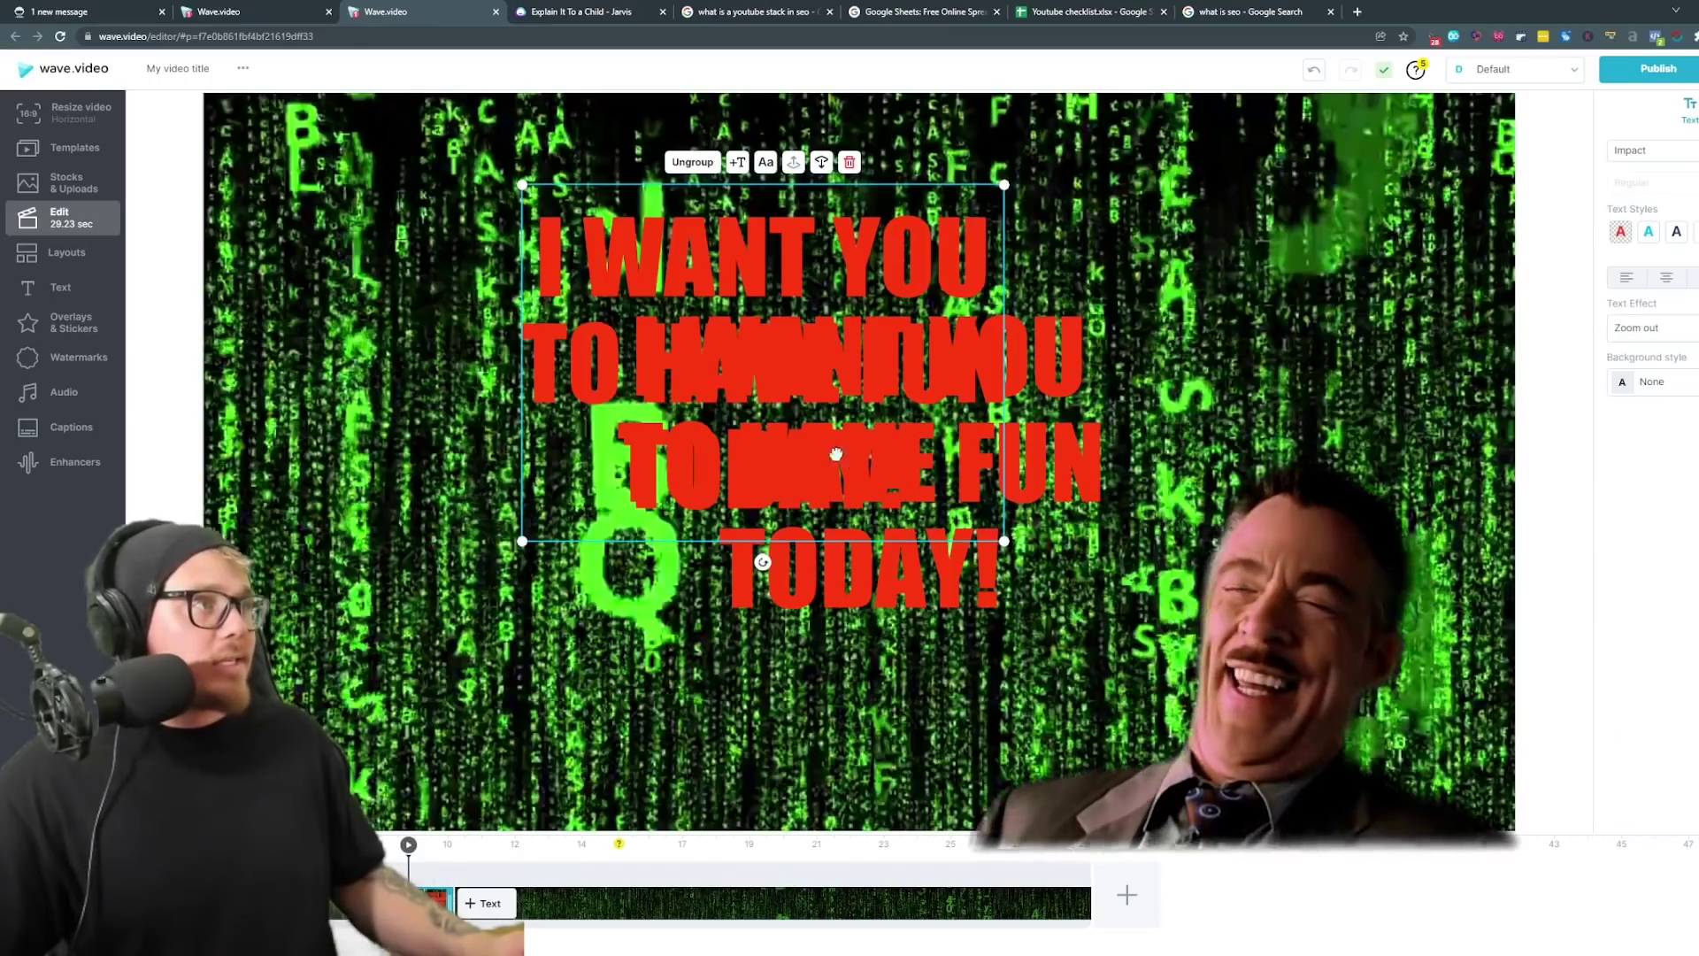
pyautogui.moveTo(839, 463); pyautogui.dragTo(642, 655)
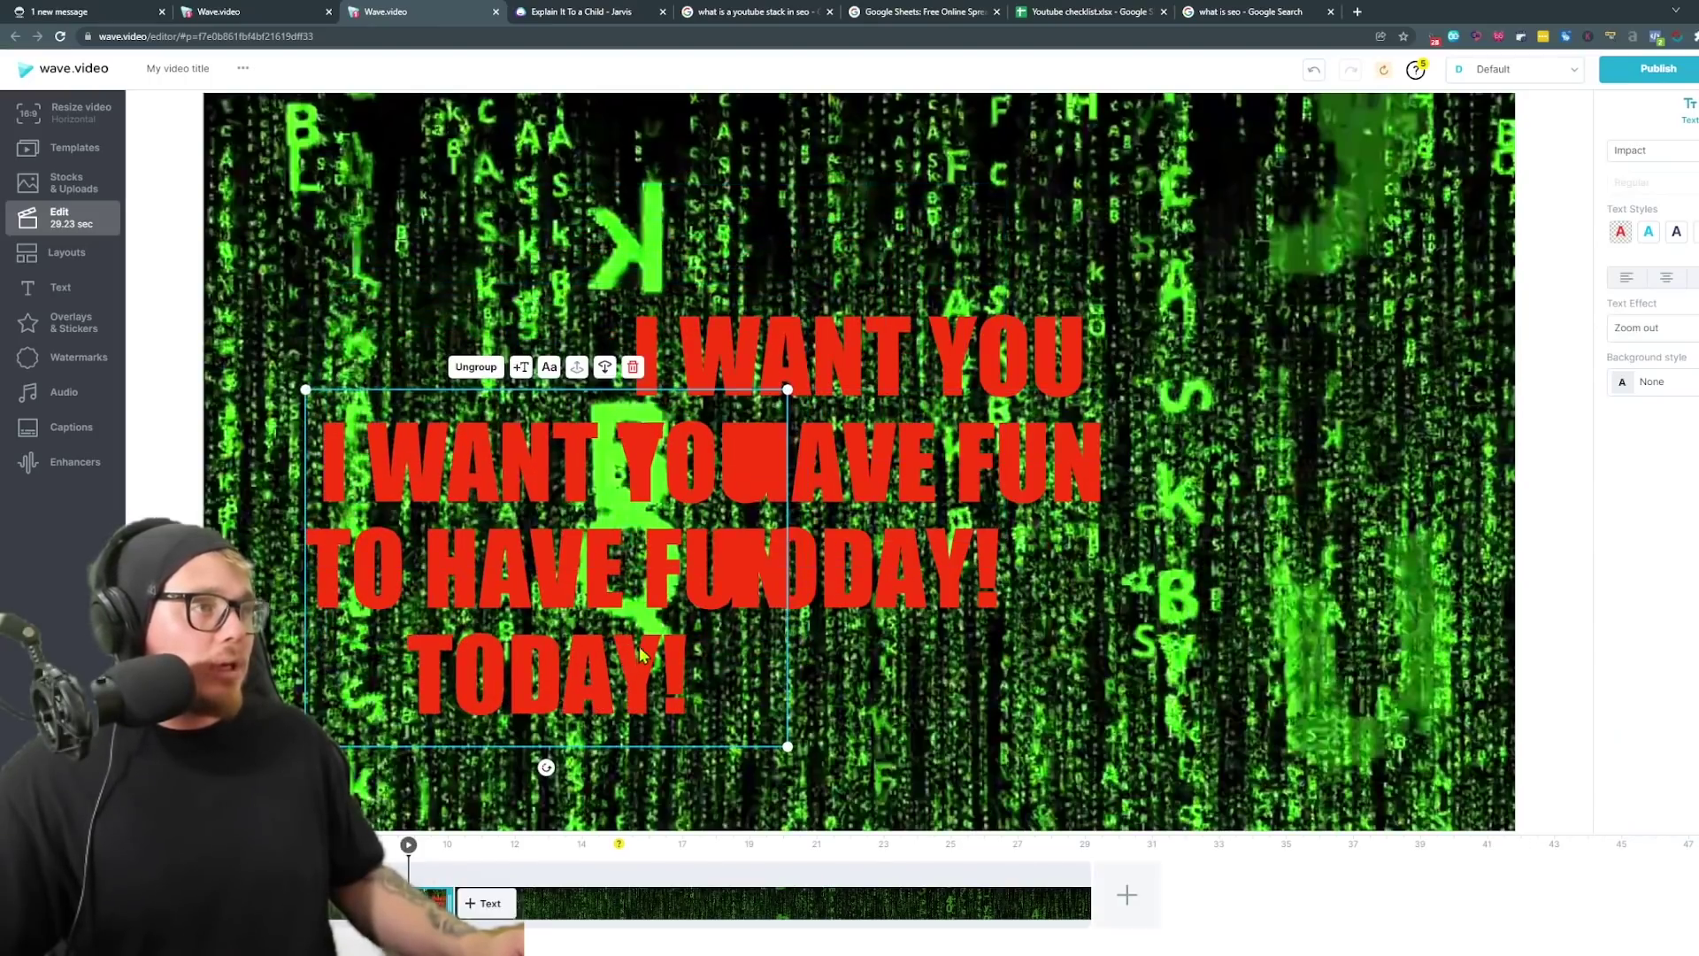
pyautogui.click(754, 713)
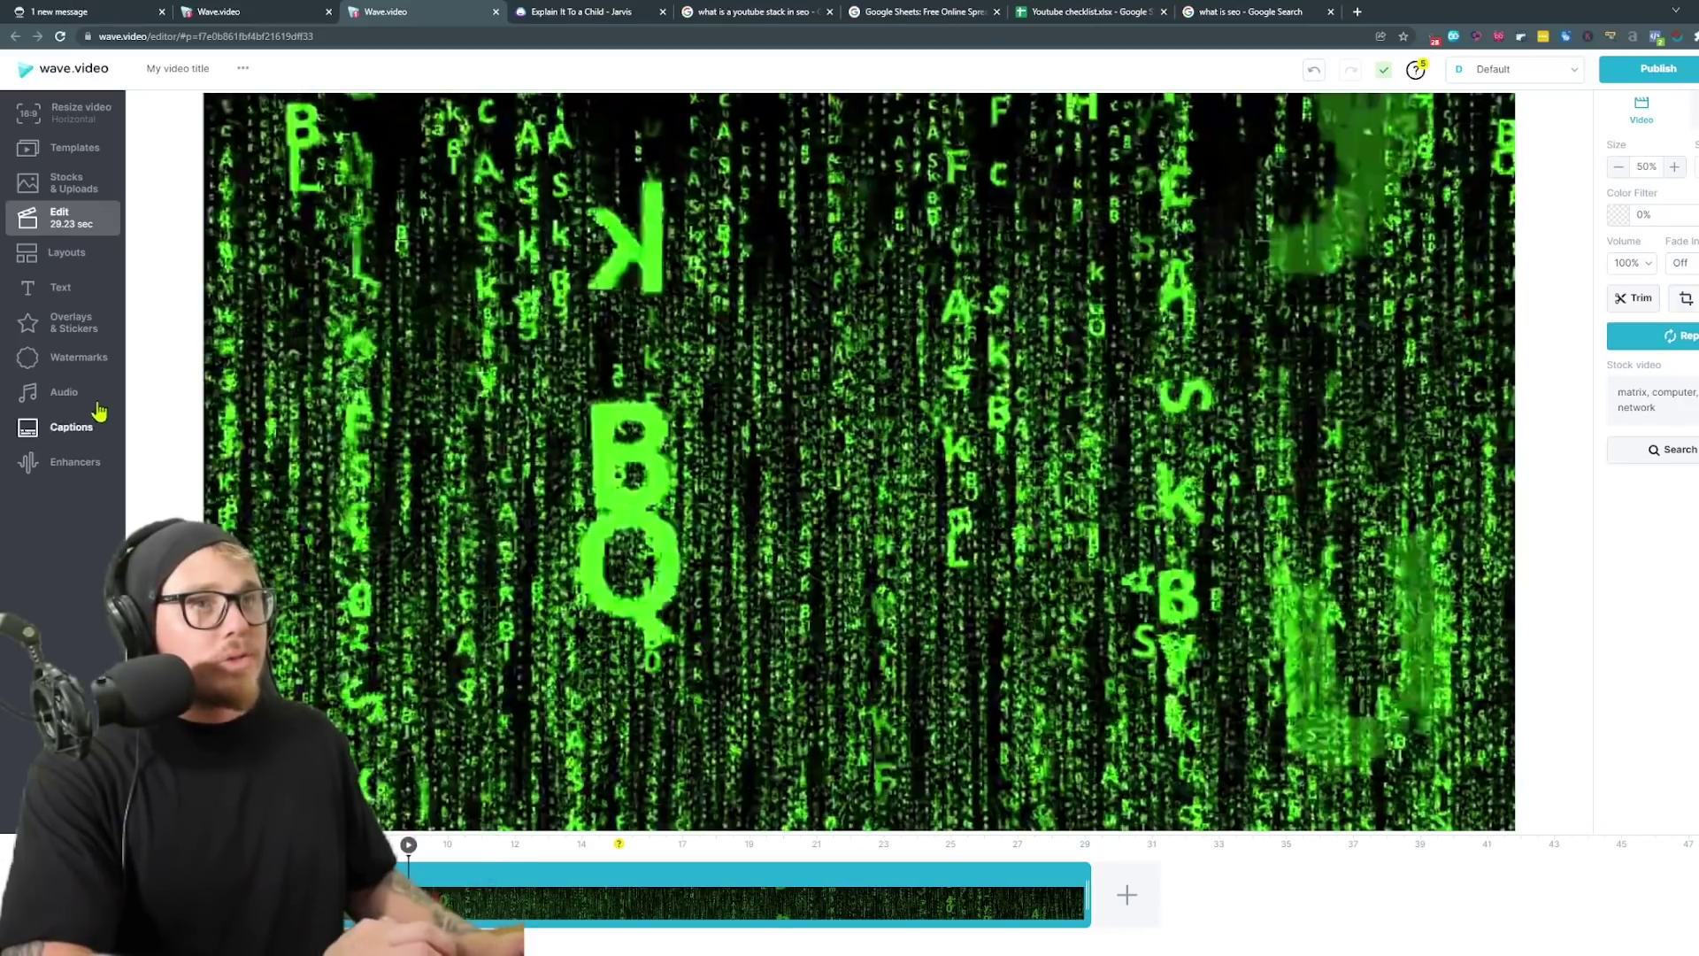
# Return to the Google search results for 'what is seo'.
pyautogui.click(595, 15)
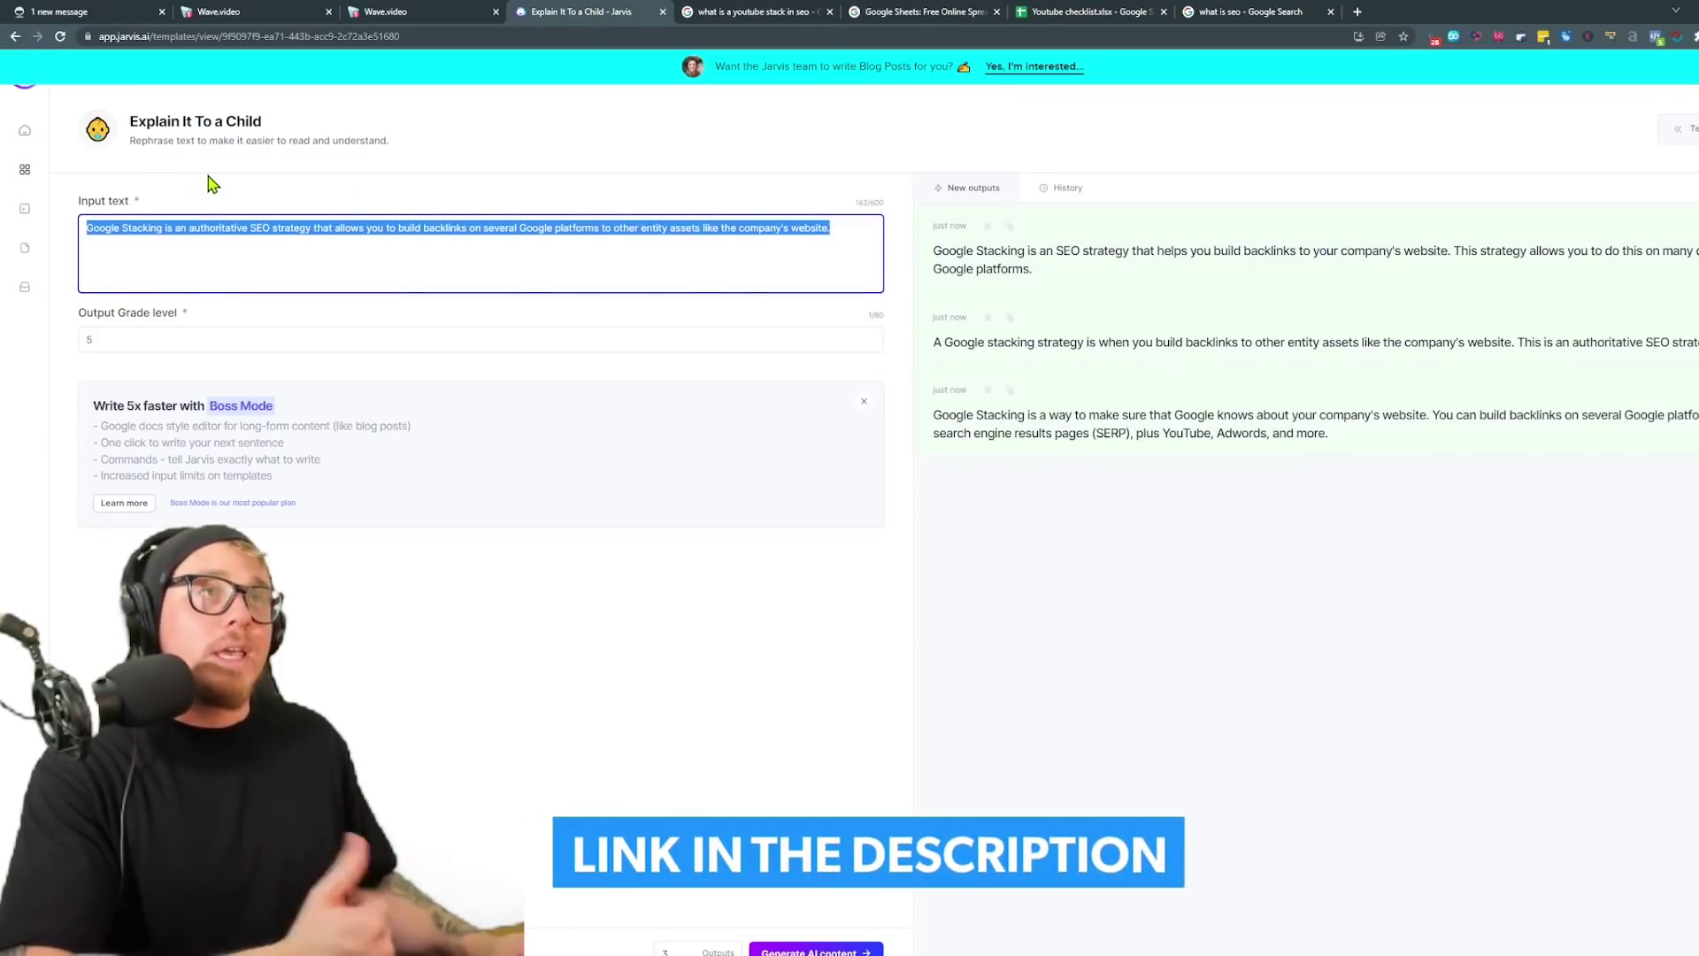
pyautogui.click(1292, 13)
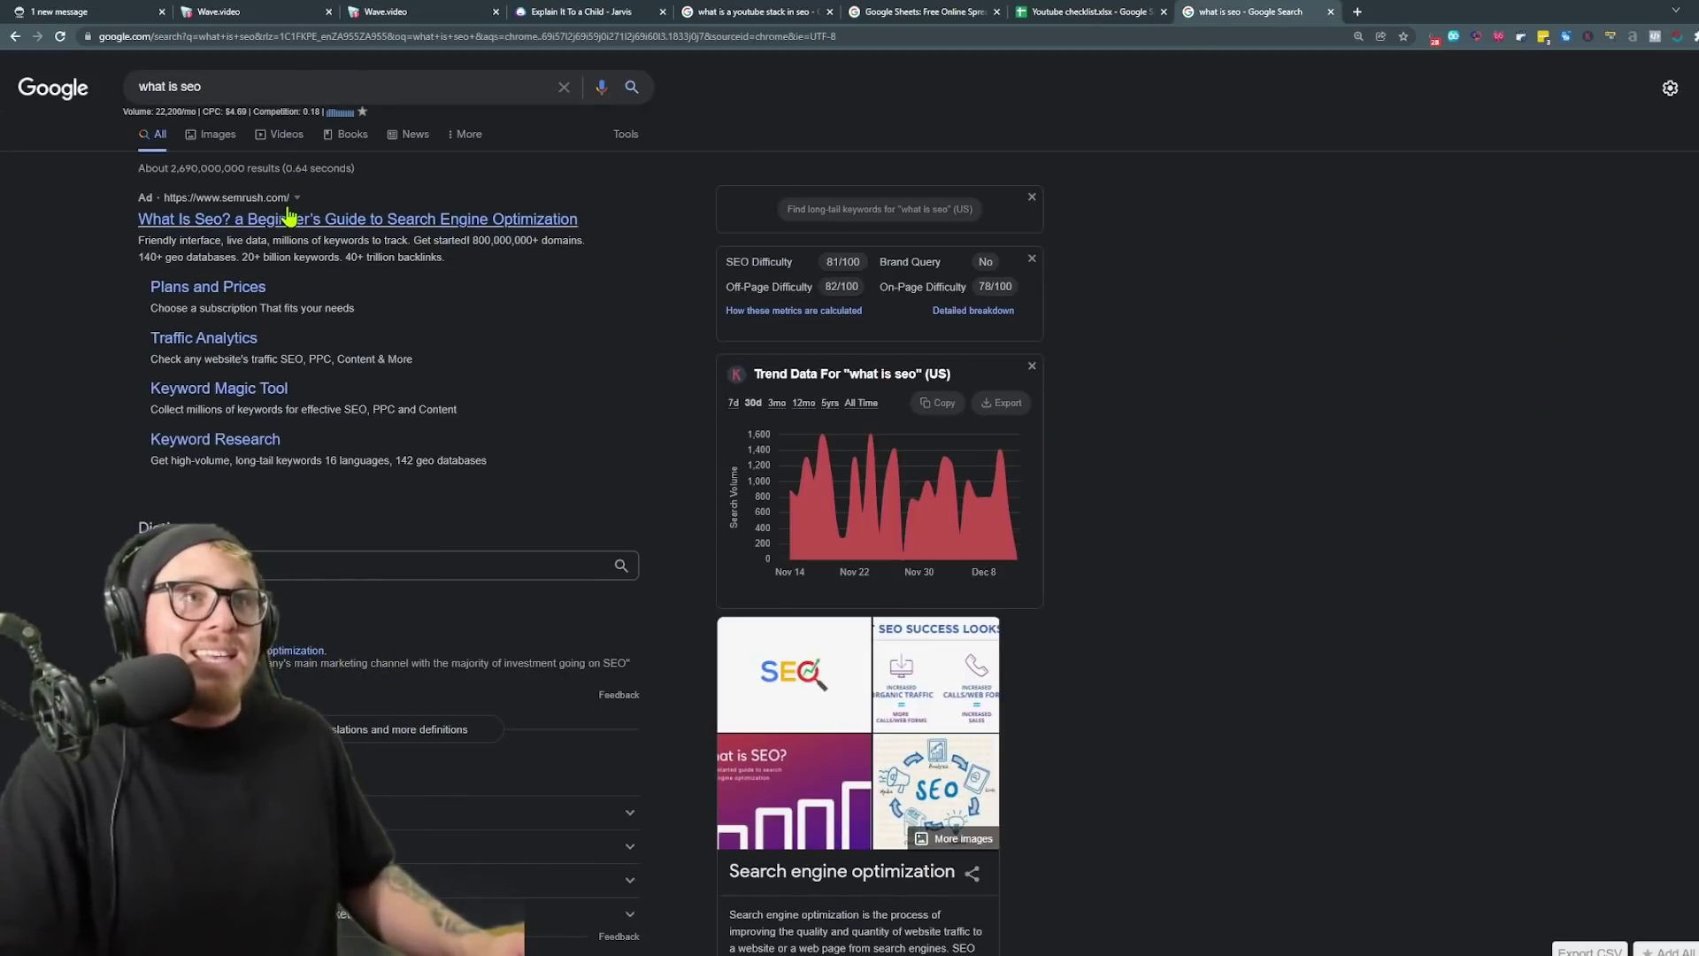
pyautogui.click(235, 86)
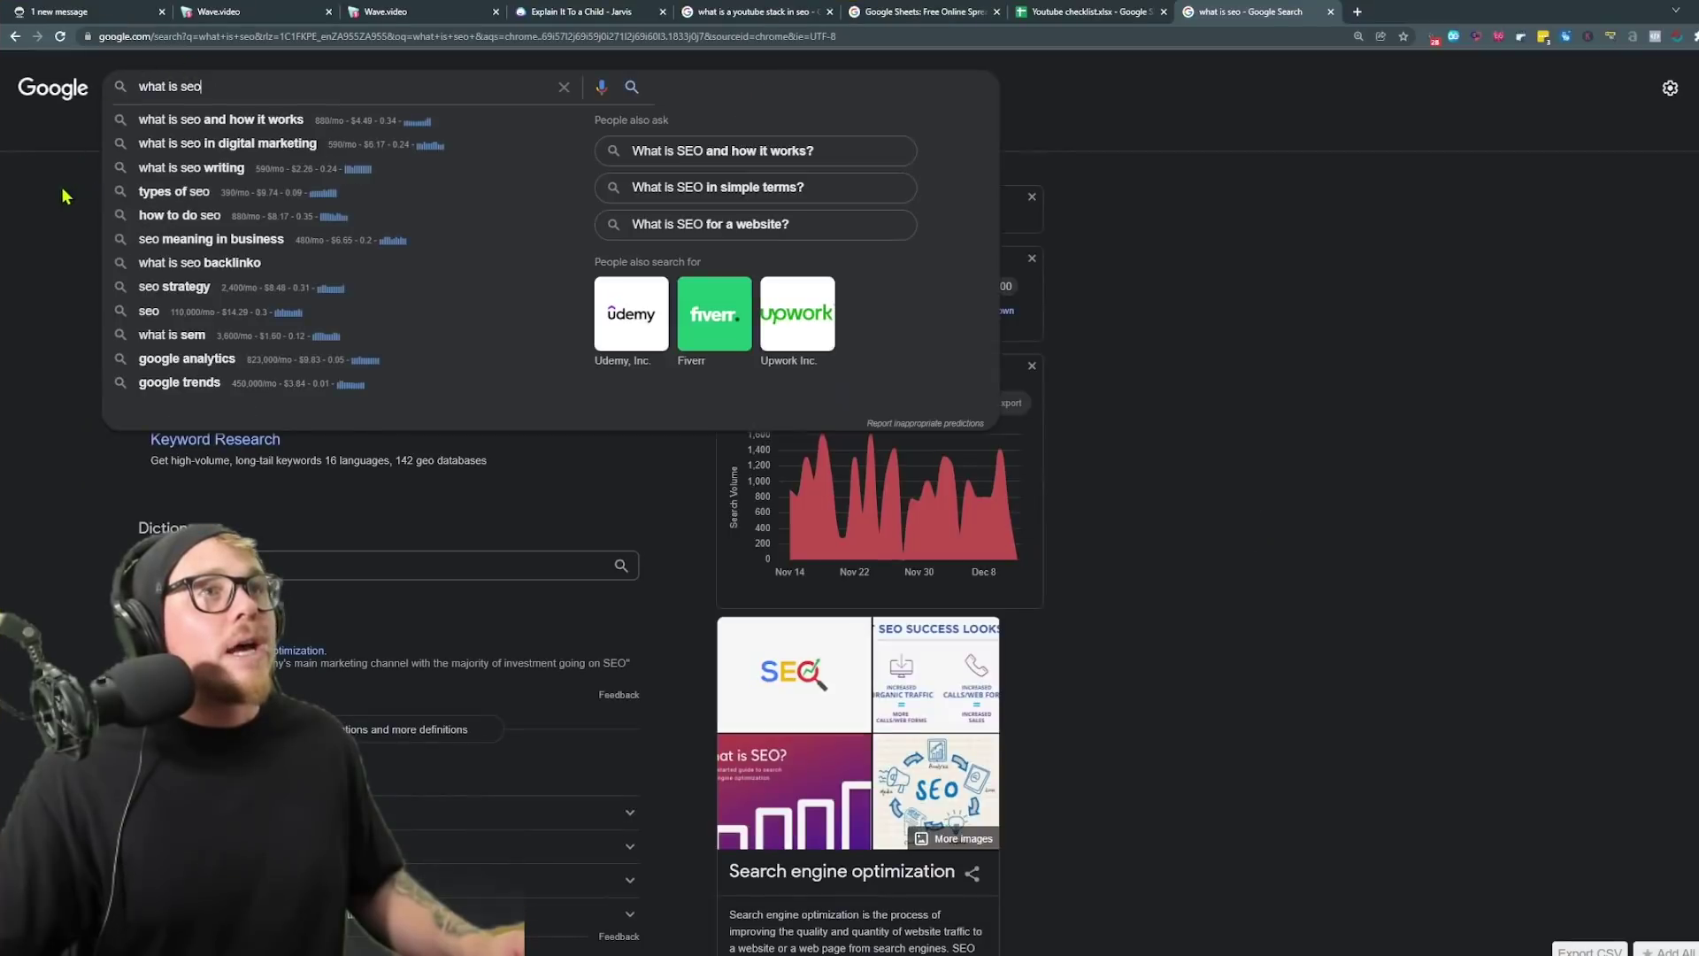
pyautogui.click(63, 194)
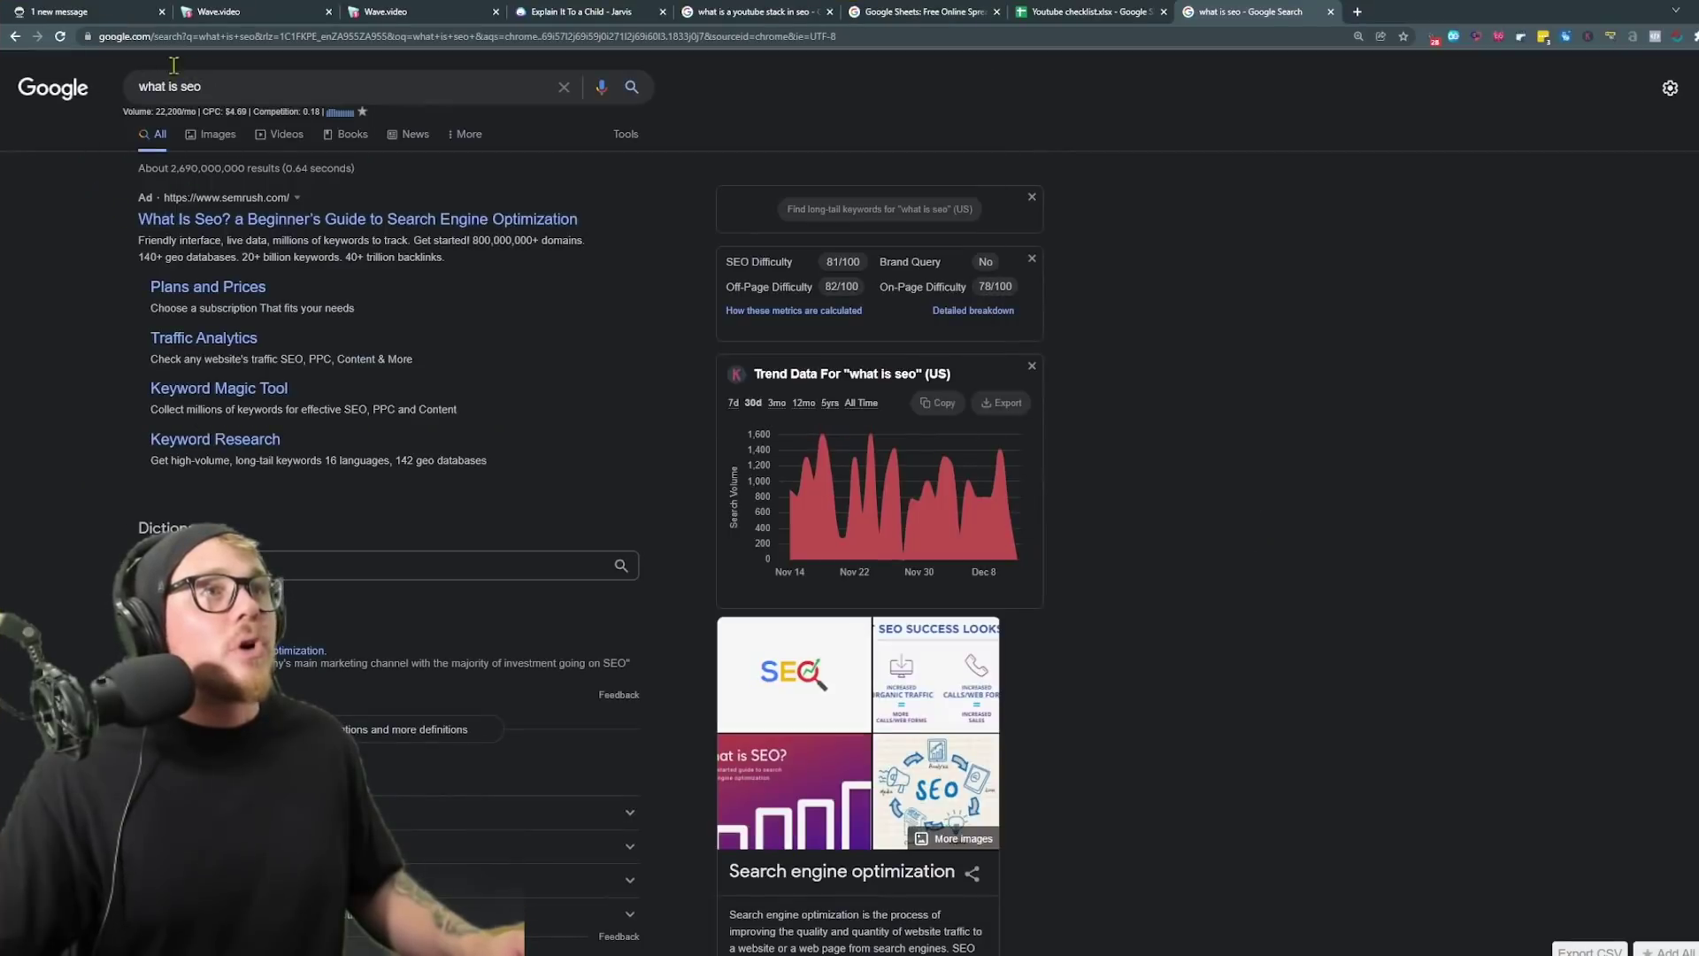
# Expand 'What is SEO and how it works?' under People also ask and copy its definition.
pyautogui.scroll(-6, 239, 203)
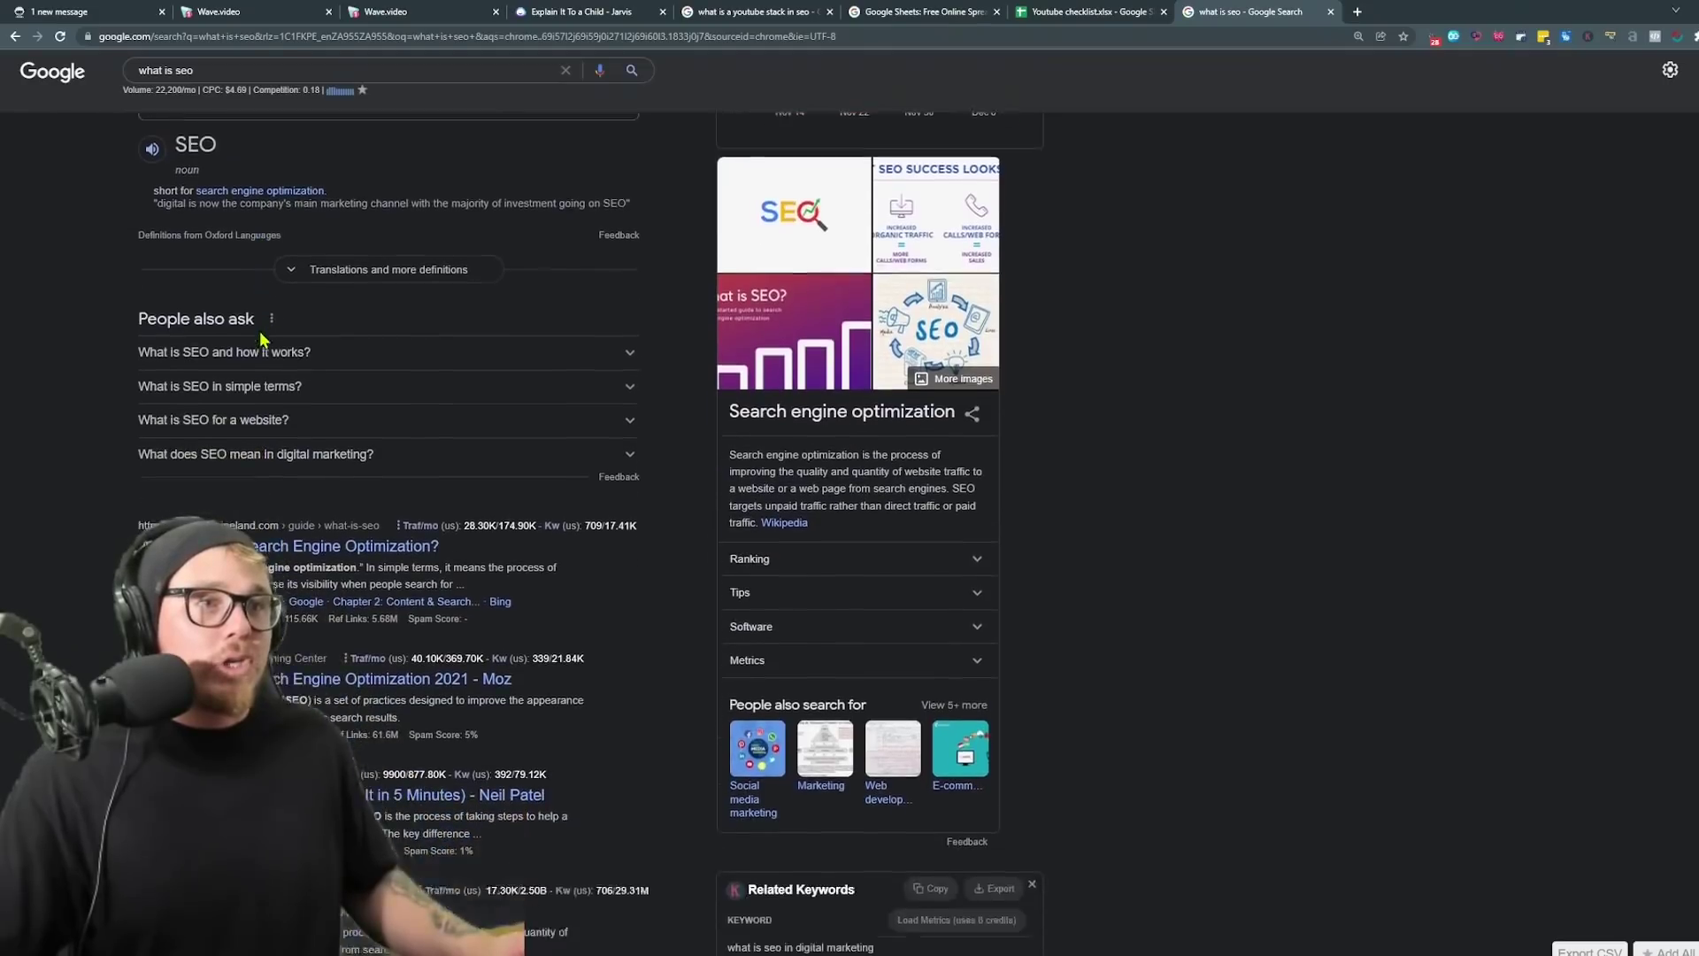
pyautogui.click(305, 260)
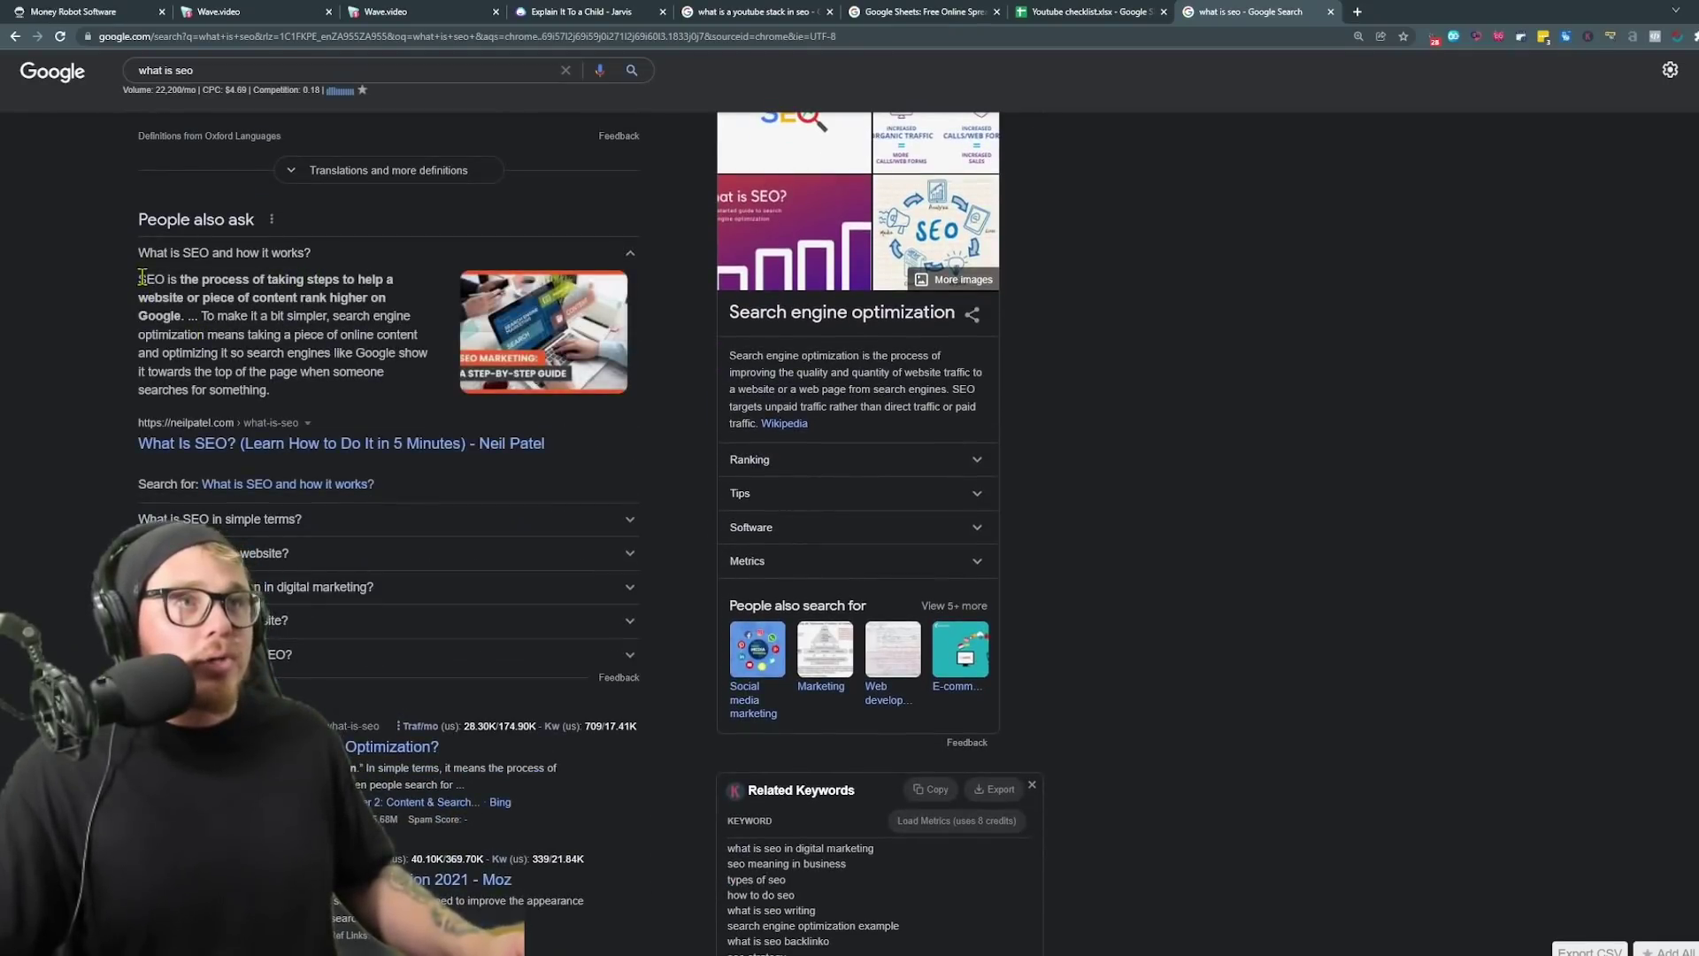
pyautogui.moveTo(146, 278); pyautogui.dragTo(324, 398)
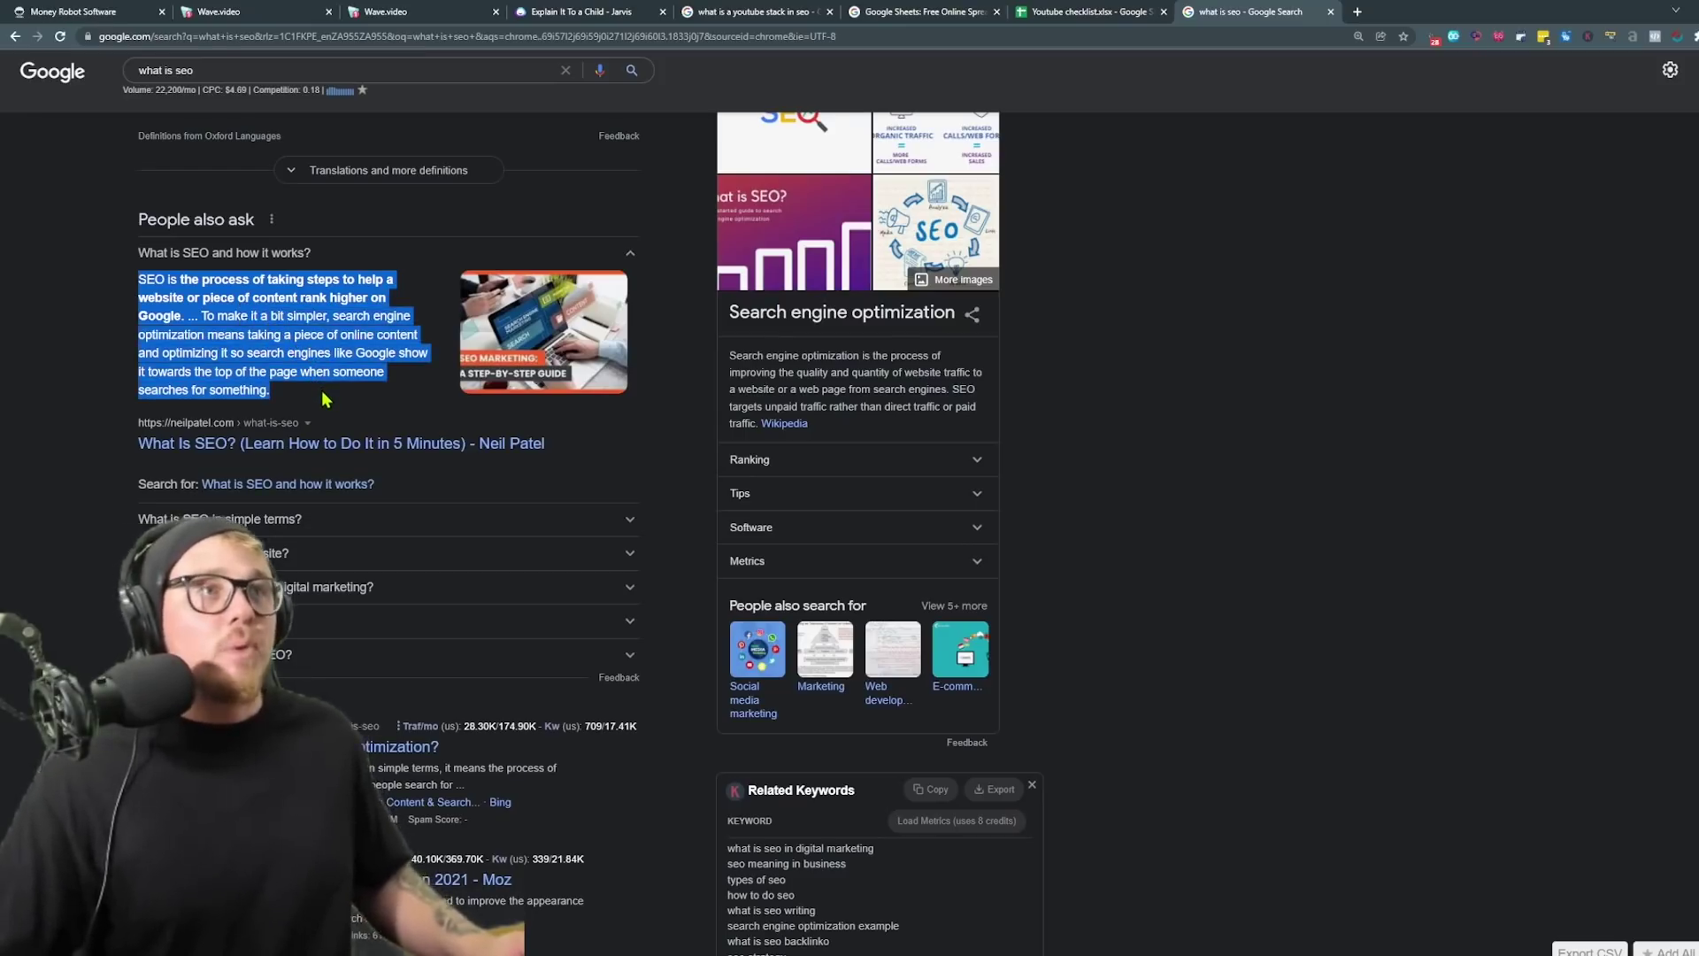
pyautogui.rightClick(310, 352)
pyautogui.click(331, 365)
# Replace the Jarvis 'Explain It To a Child' input text with the copied SEO definition.
pyautogui.click(567, 14)
pyautogui.click(799, 228)
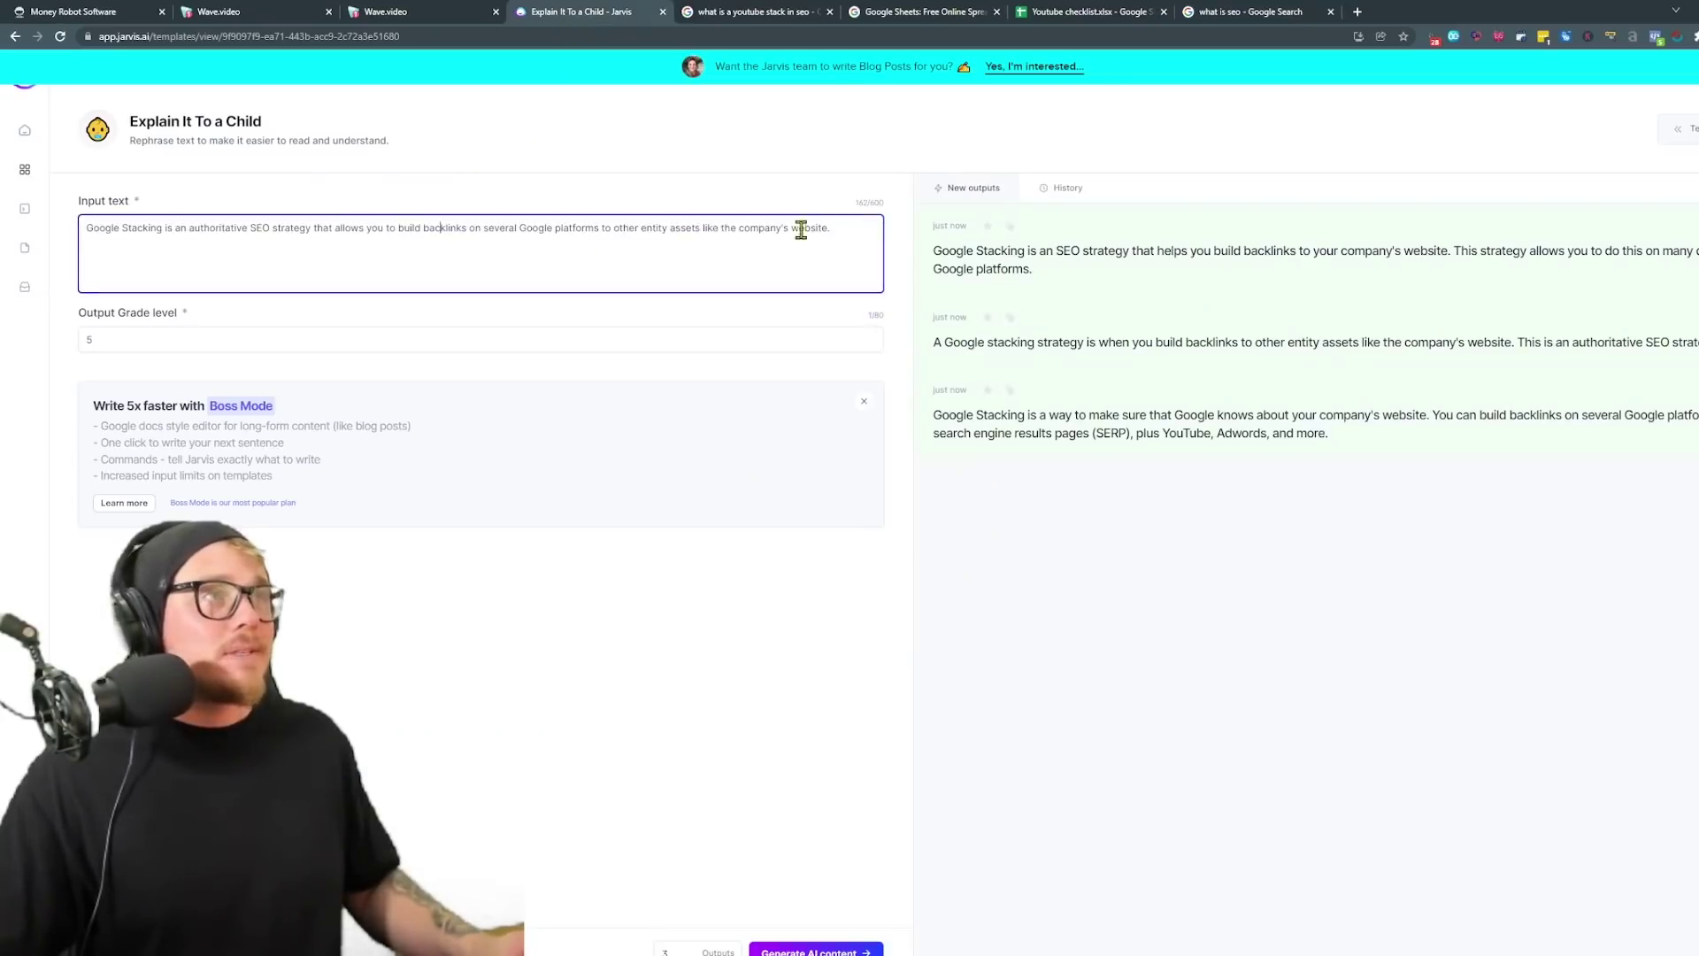
pyautogui.click(390, 171)
pyautogui.scroll(-1, 390, 171)
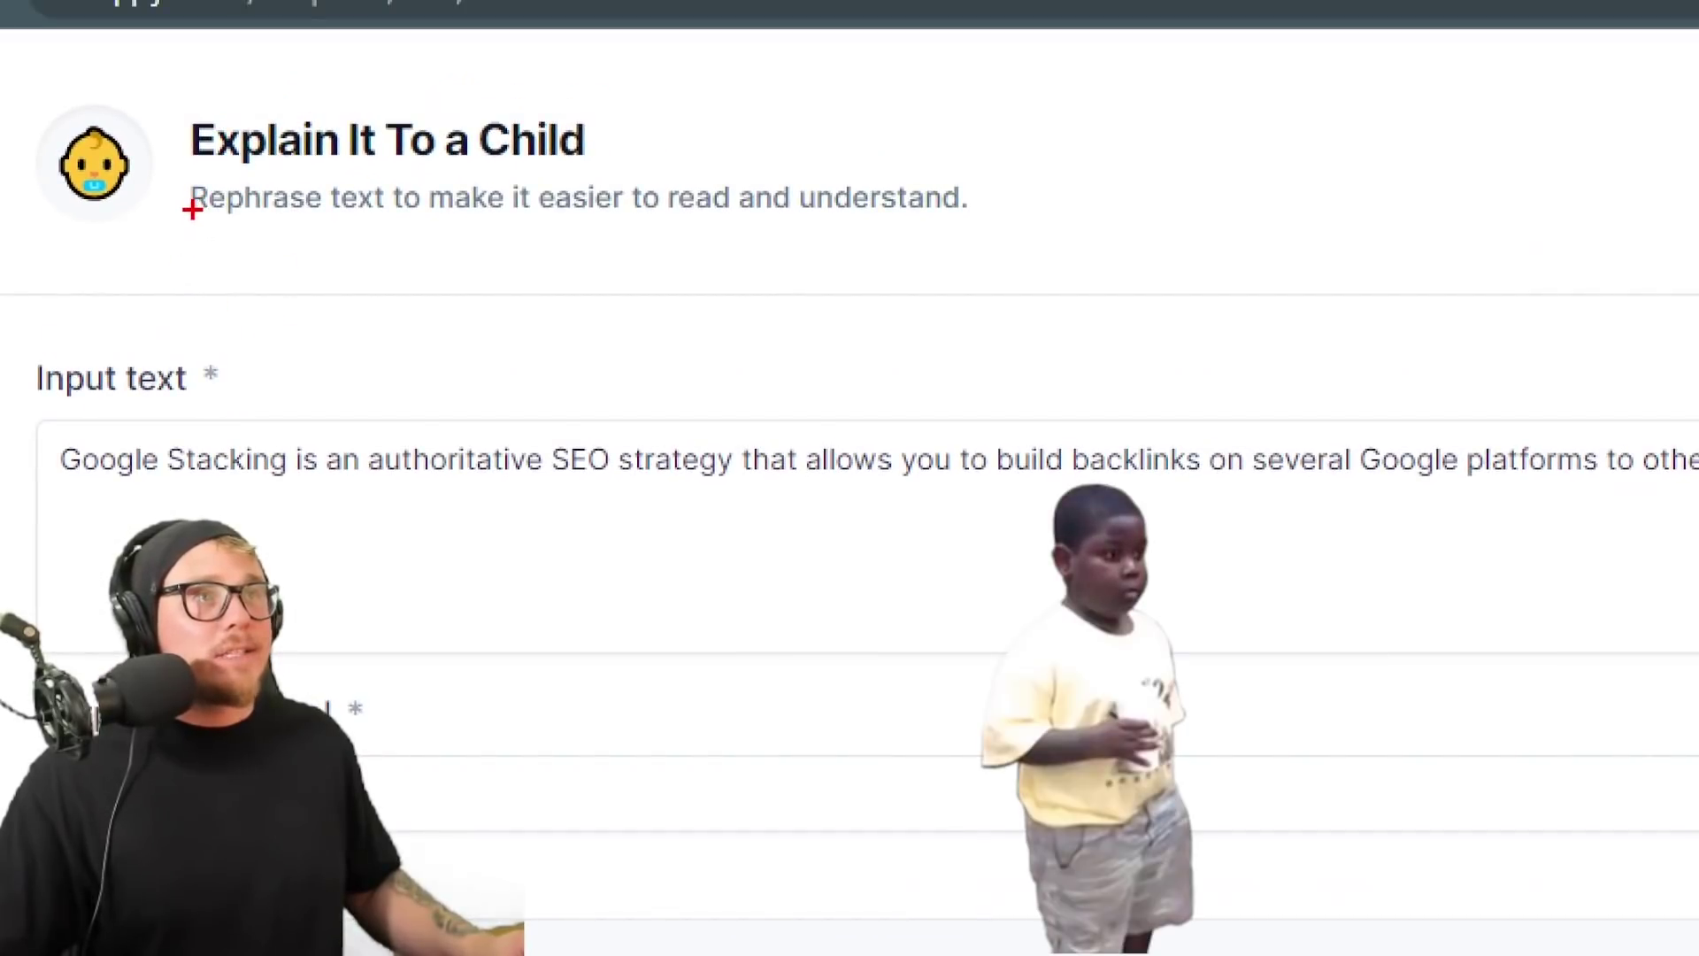
pyautogui.moveTo(188, 213); pyautogui.dragTo(257, 213)
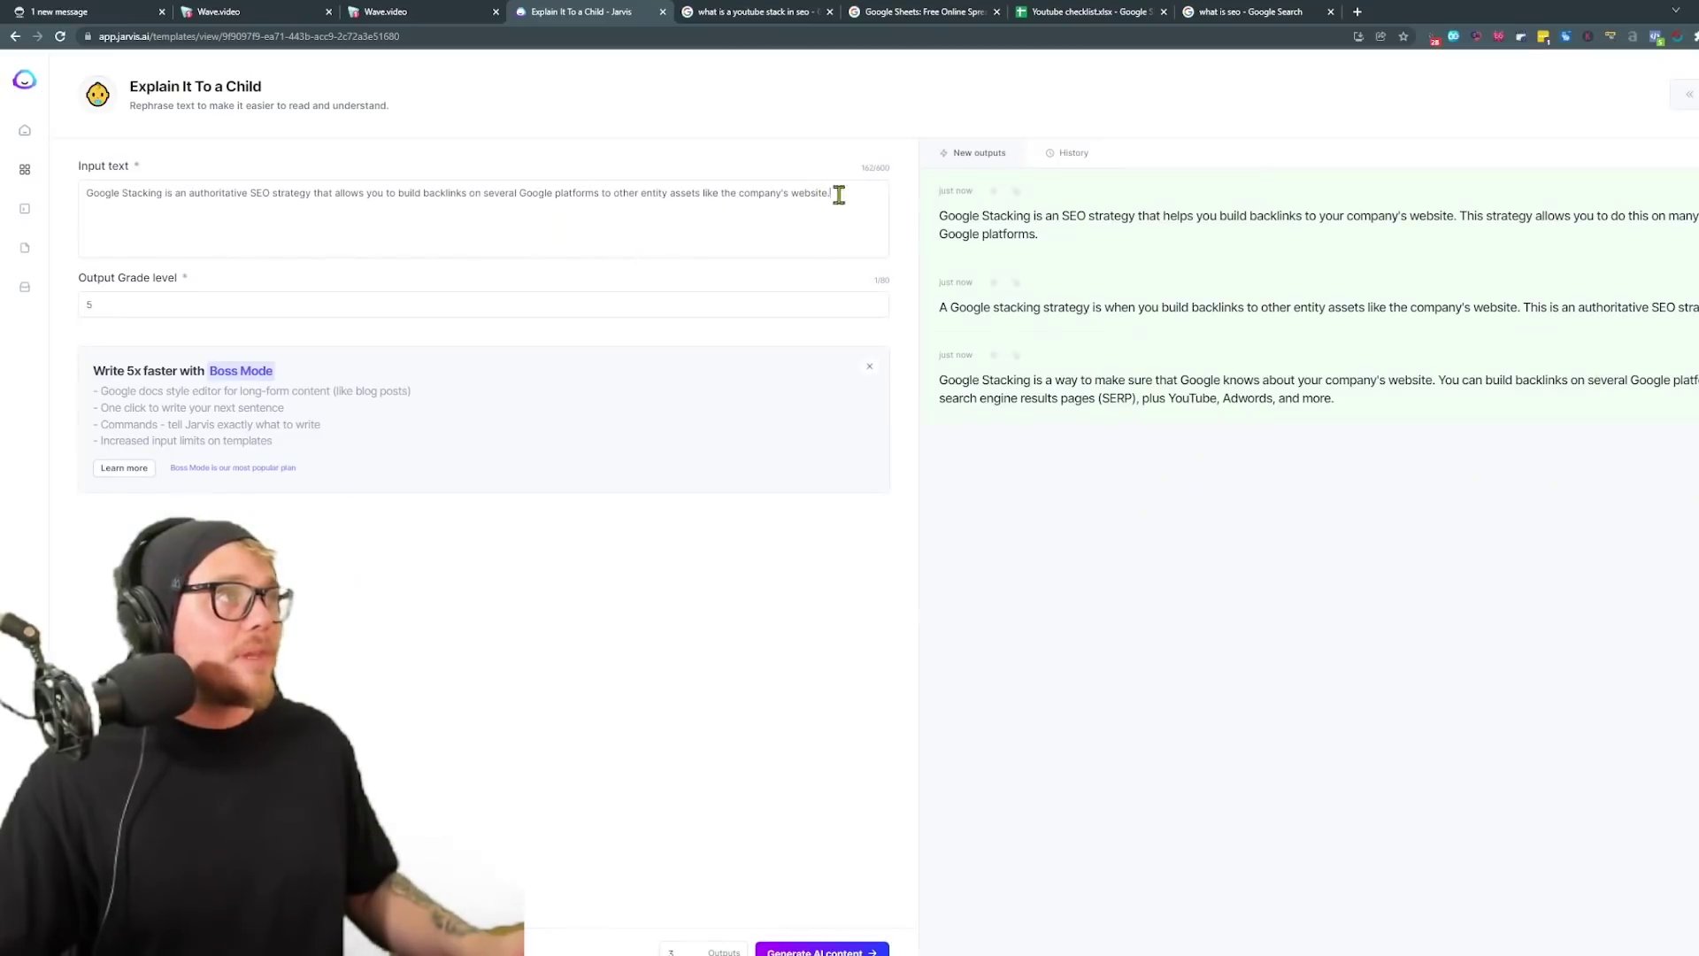
pyautogui.moveTo(839, 195); pyautogui.dragTo(48, 208)
pyautogui.hotkey('ctrl', 'v')
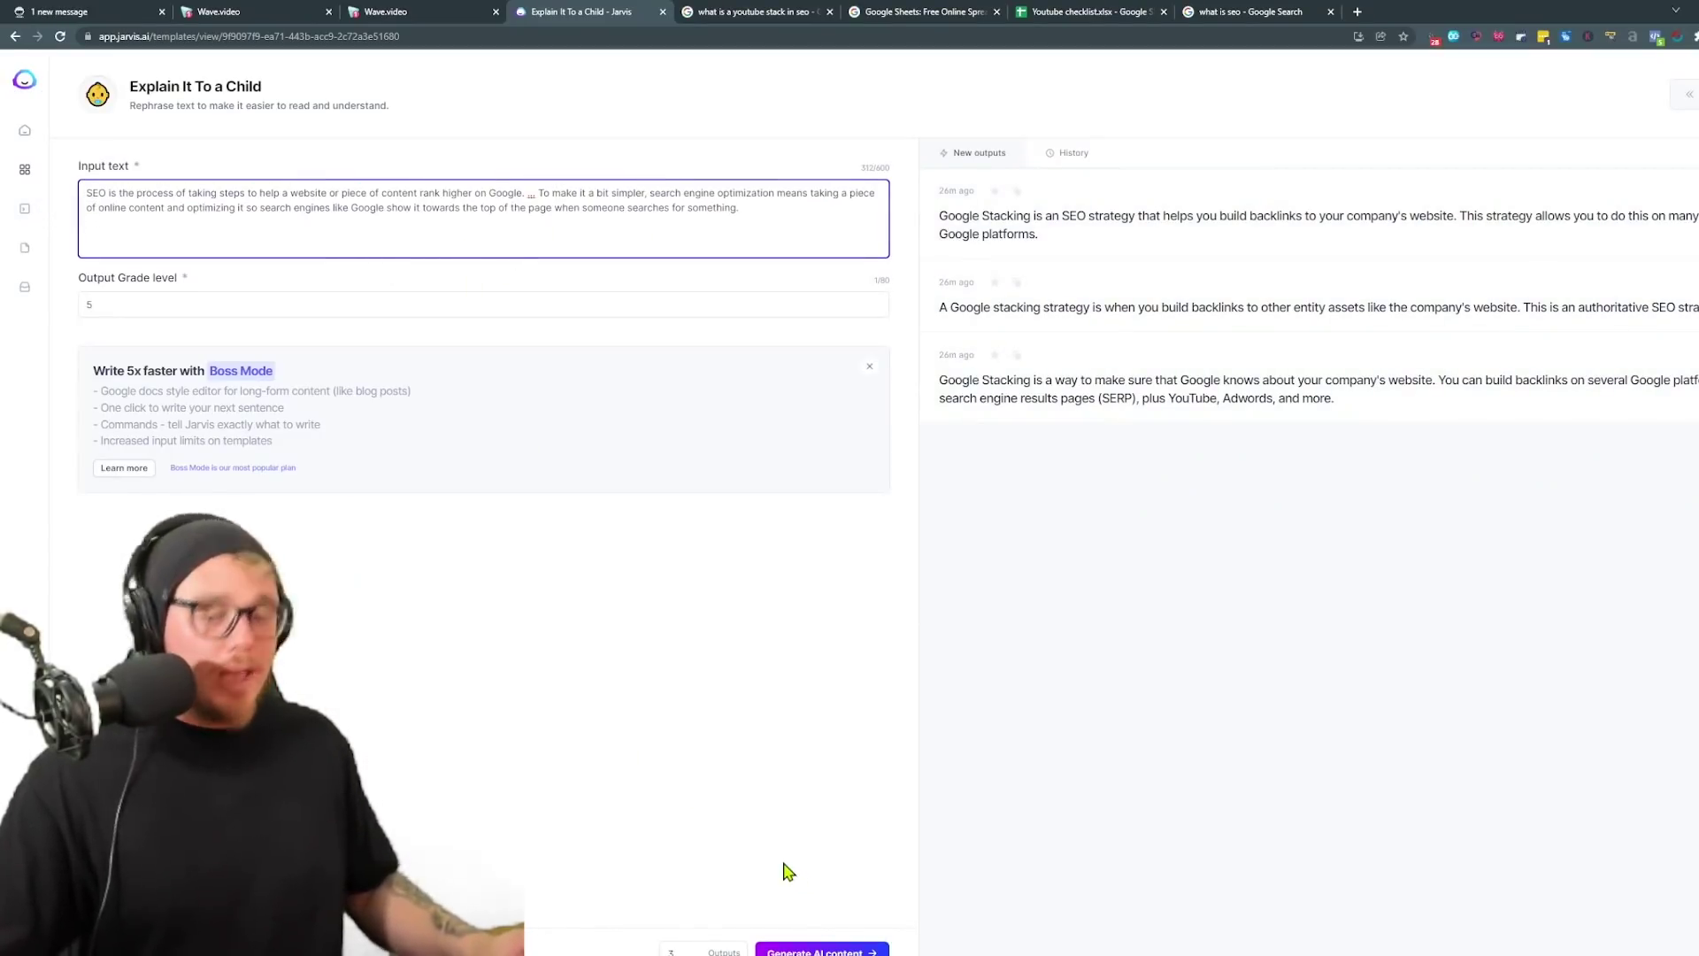
# Generate the grade-5 rewrites and copy the first simplified SEO explanation.
pyautogui.click(822, 943)
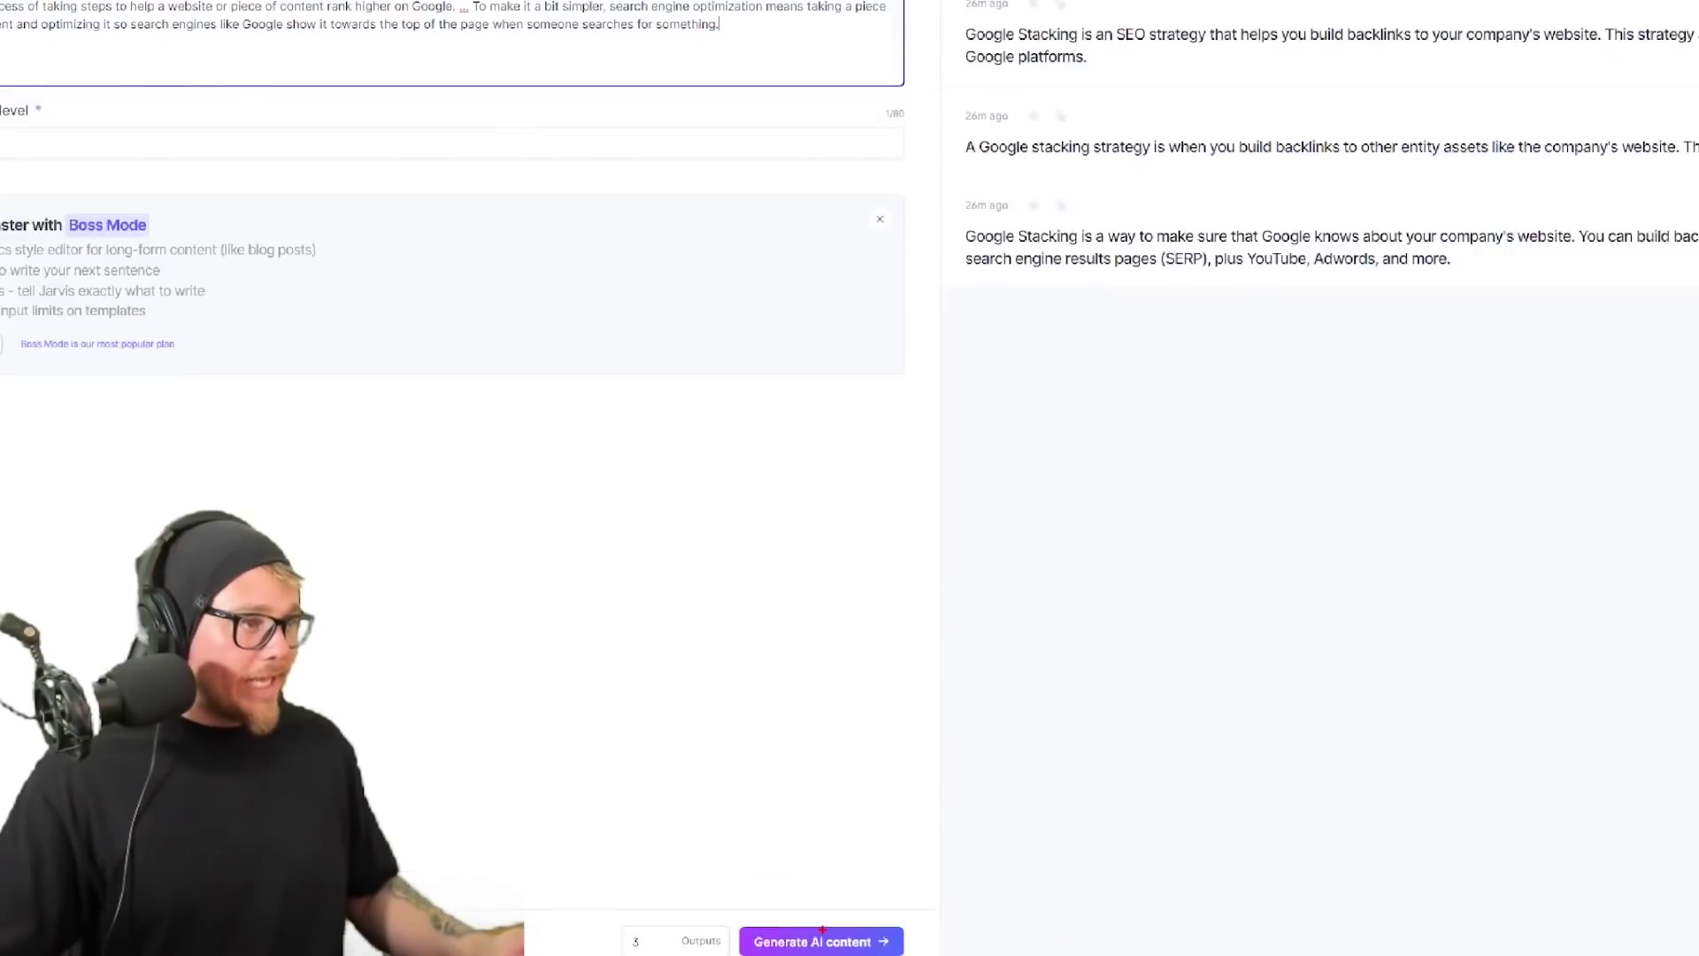
pyautogui.click(821, 941)
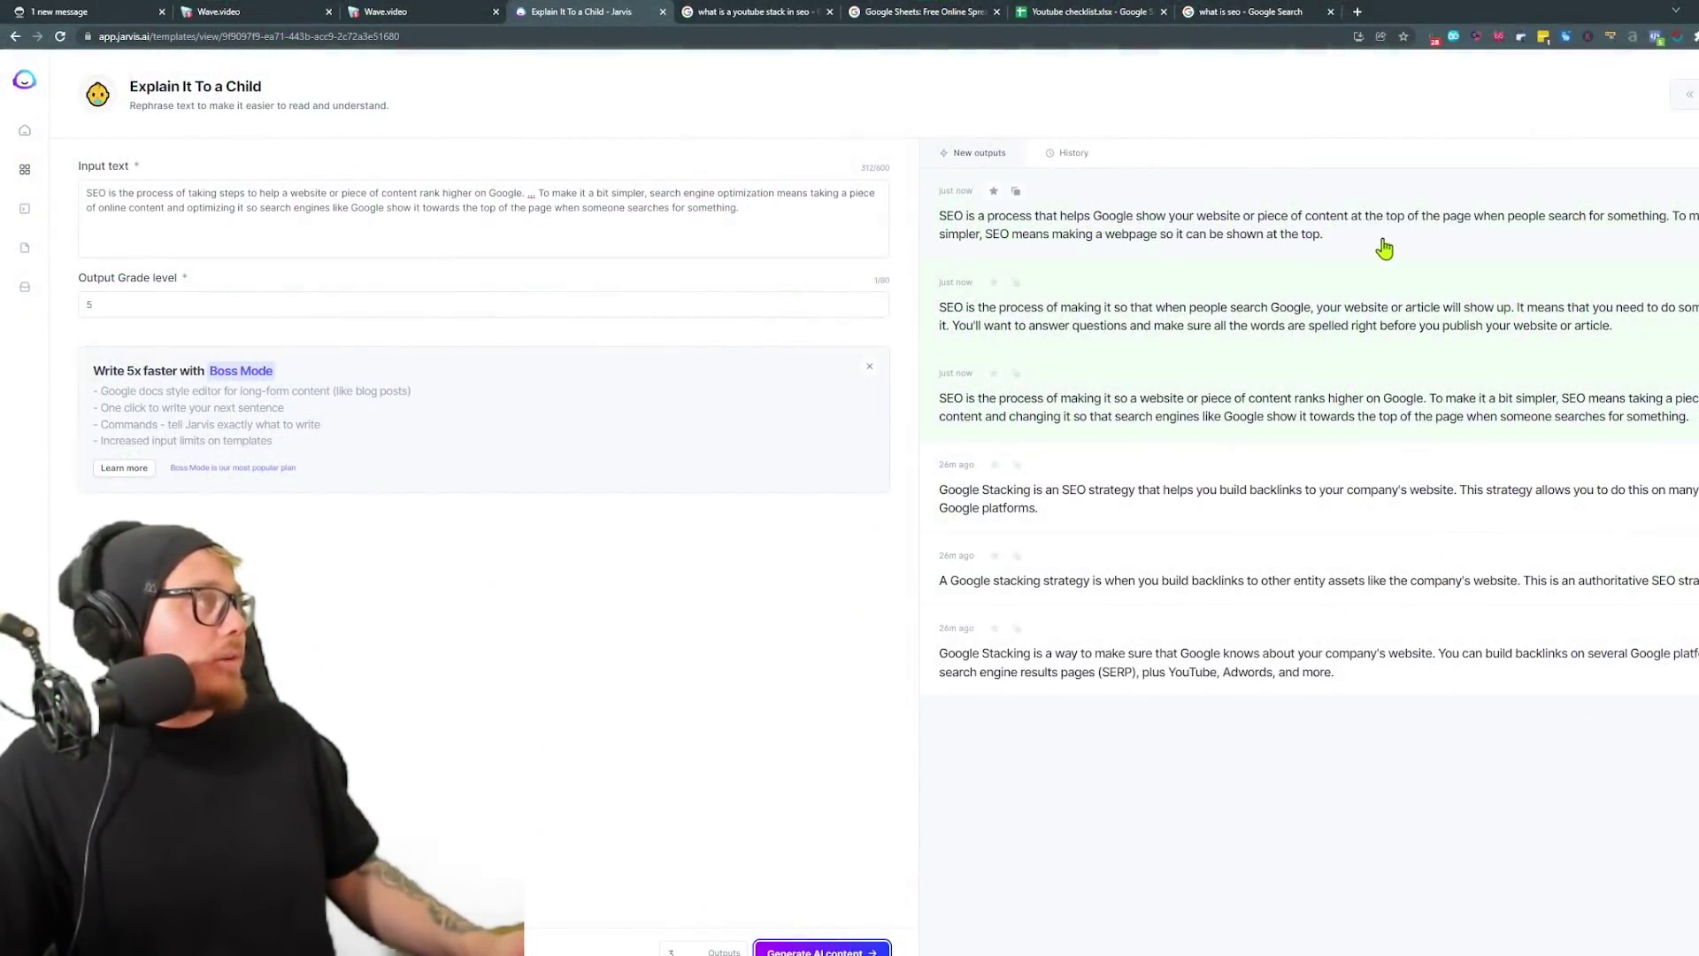
pyautogui.click(1016, 191)
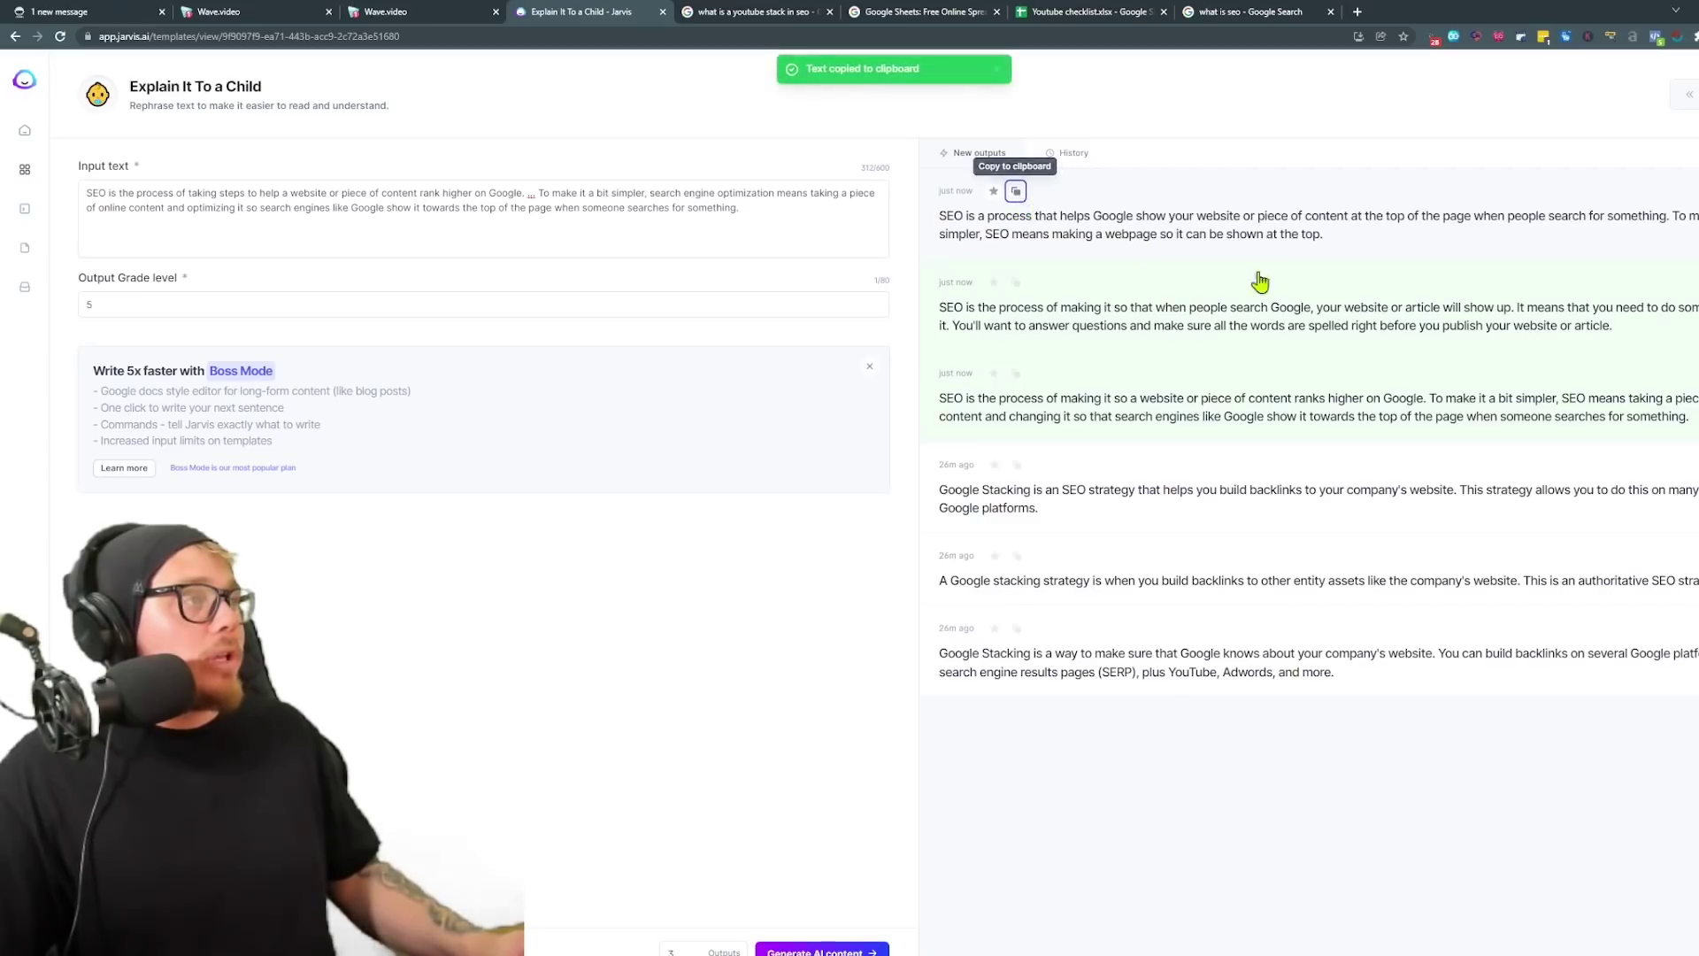
# Replace the blueberry fact under DID YOU KNOW with the pasted SEO explanation.
pyautogui.click(389, 11)
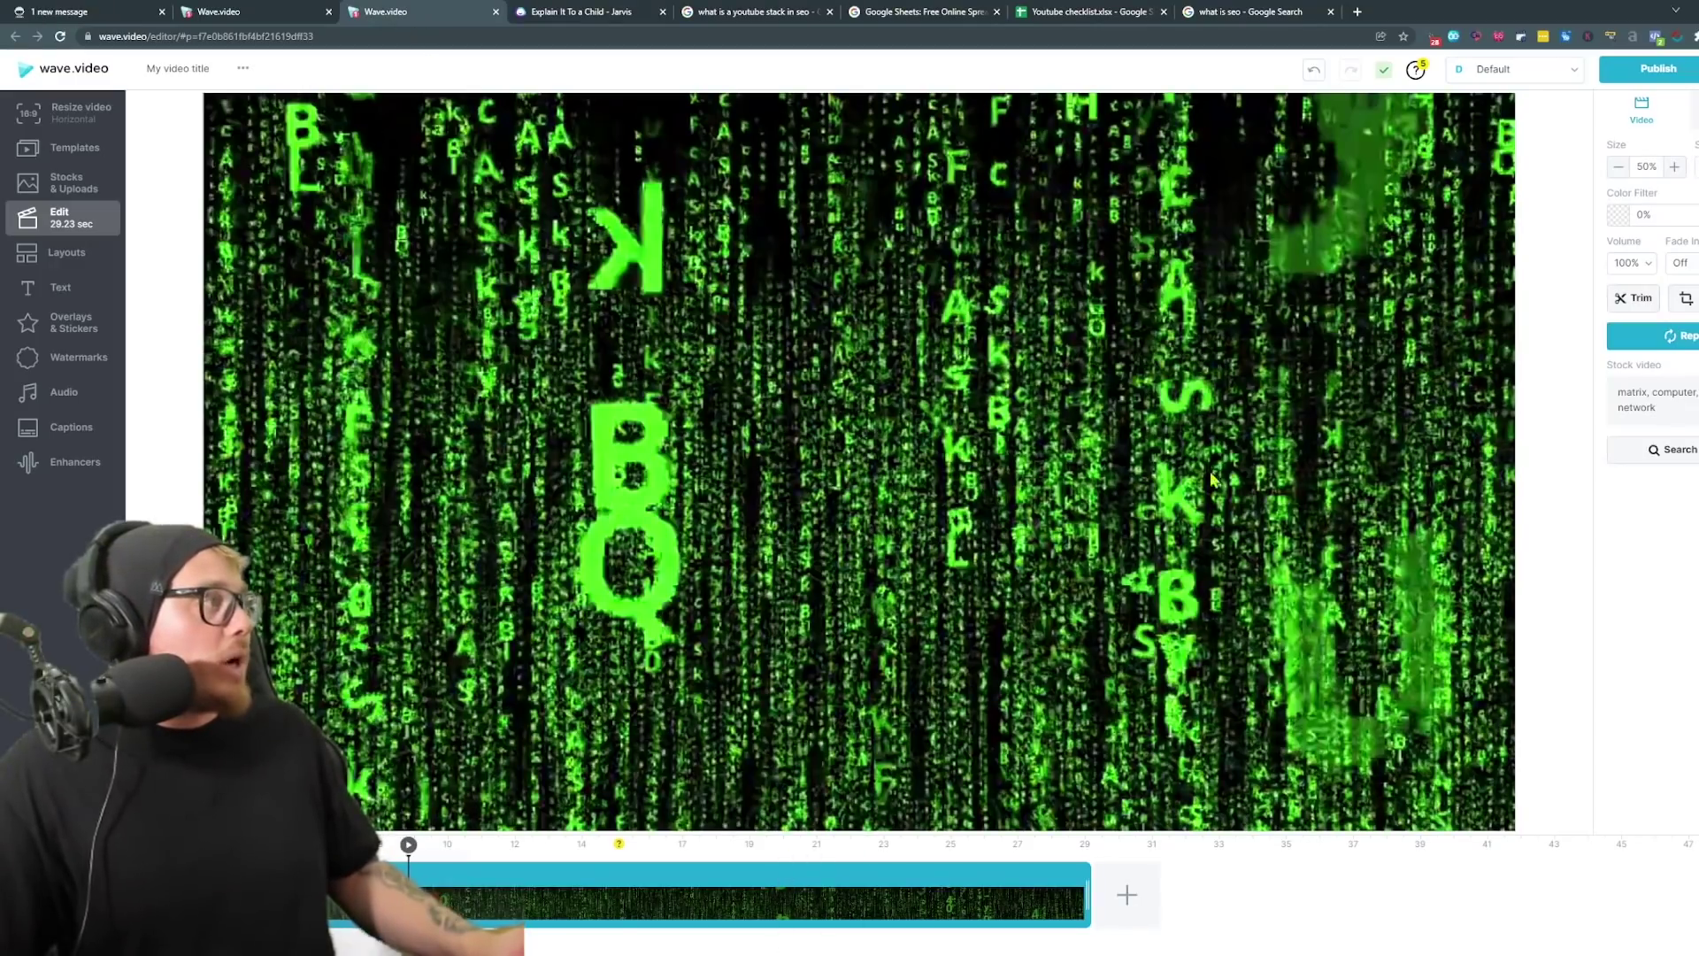
pyautogui.click(62, 292)
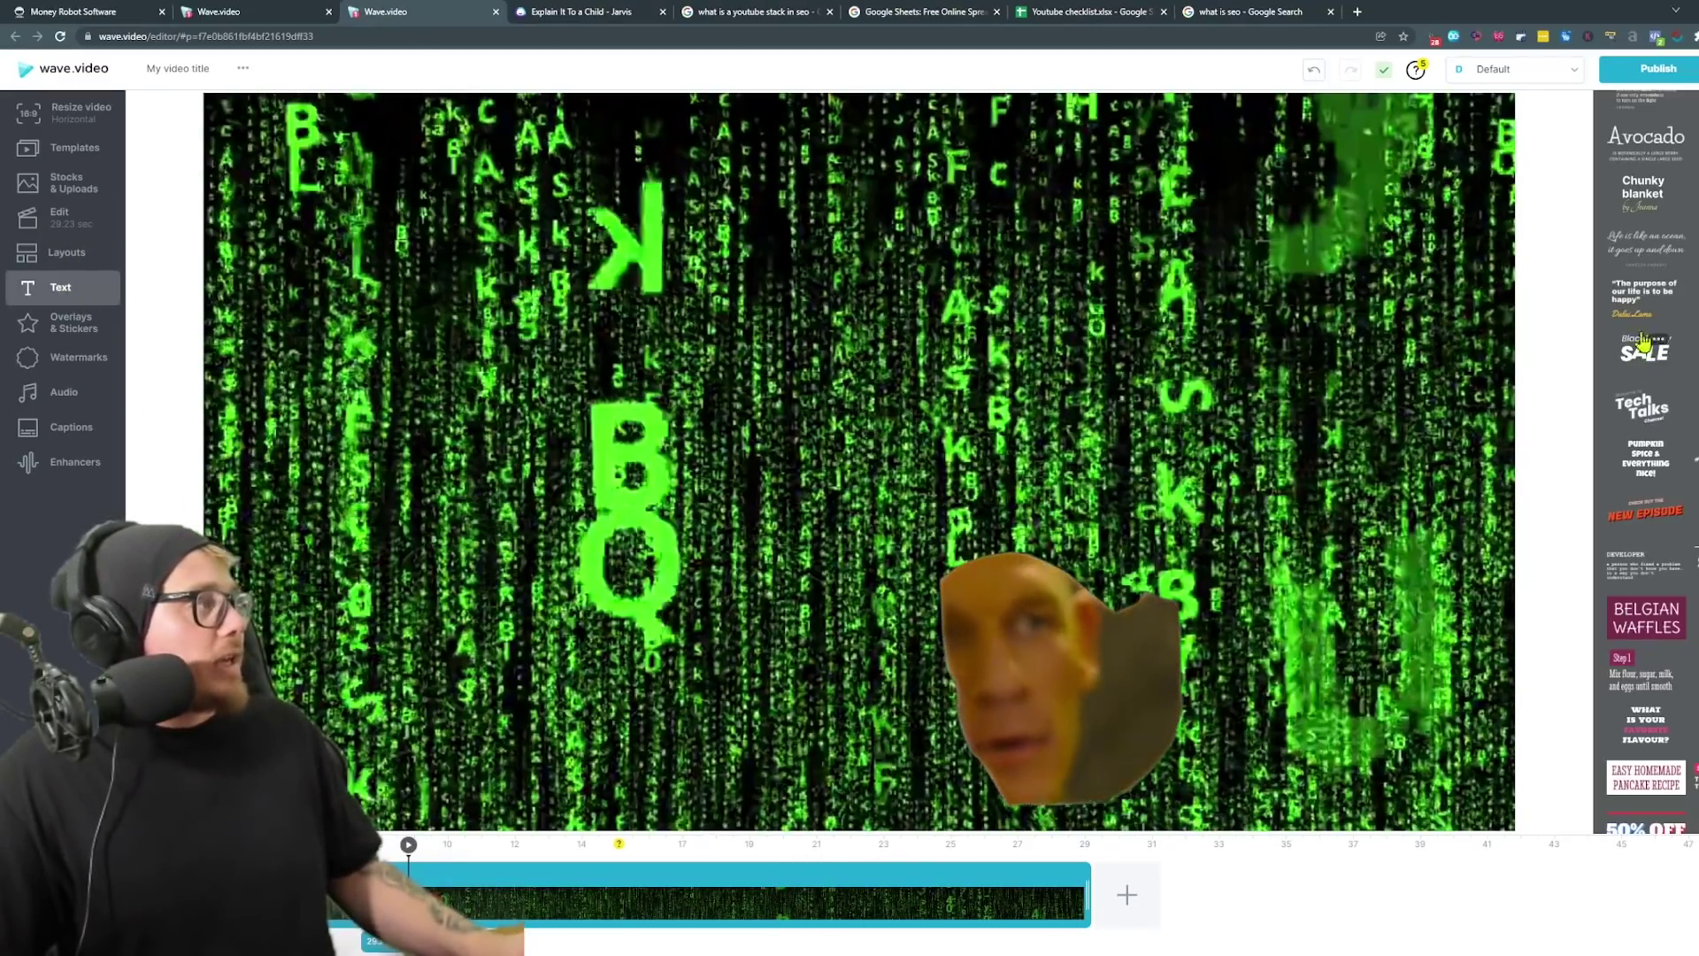
pyautogui.scroll(-3, 1688, 672)
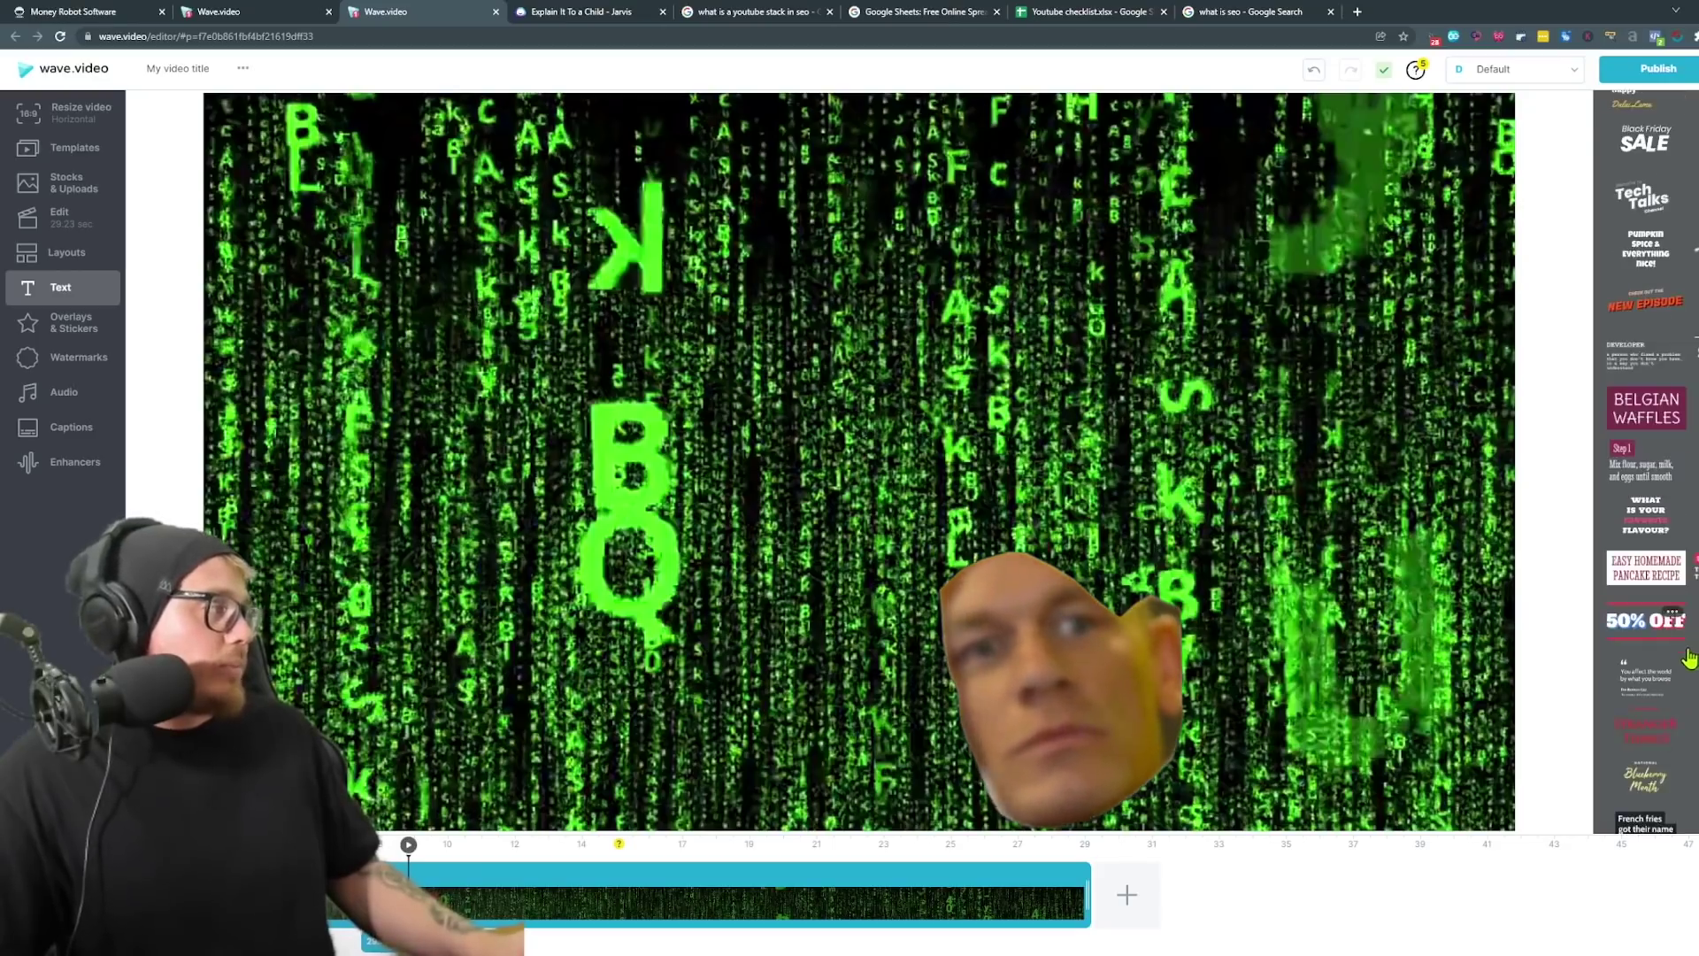
pyautogui.scroll(-2, 1659, 716)
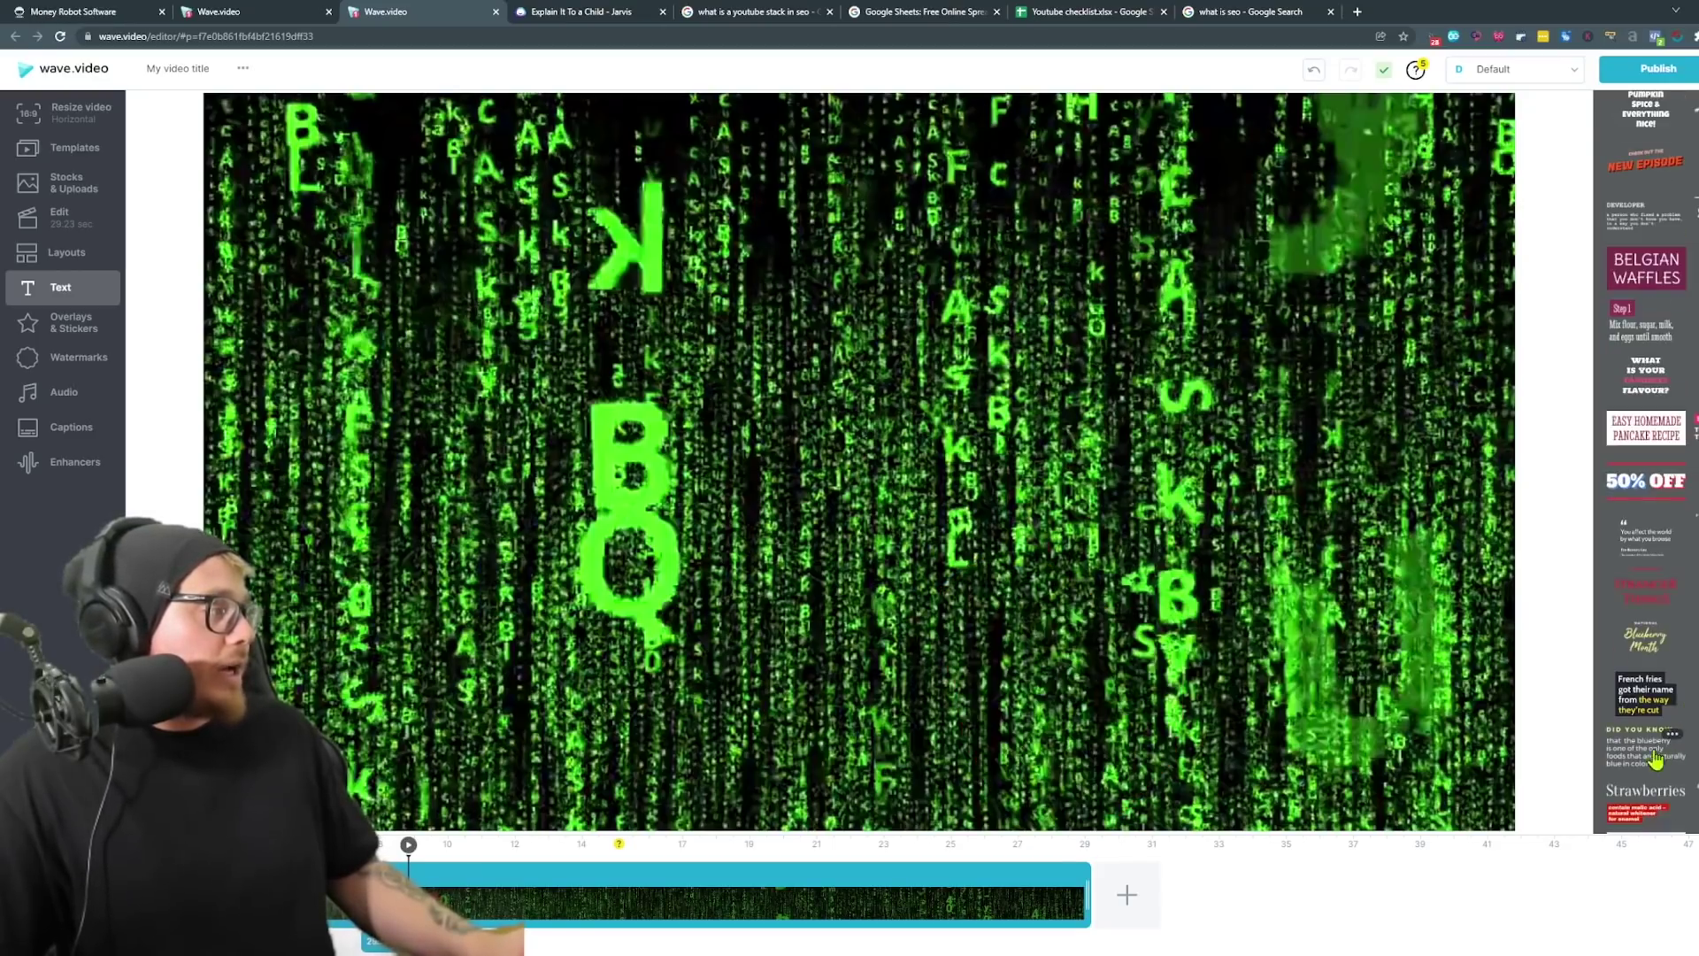
pyautogui.click(701, 507)
pyautogui.click(682, 552)
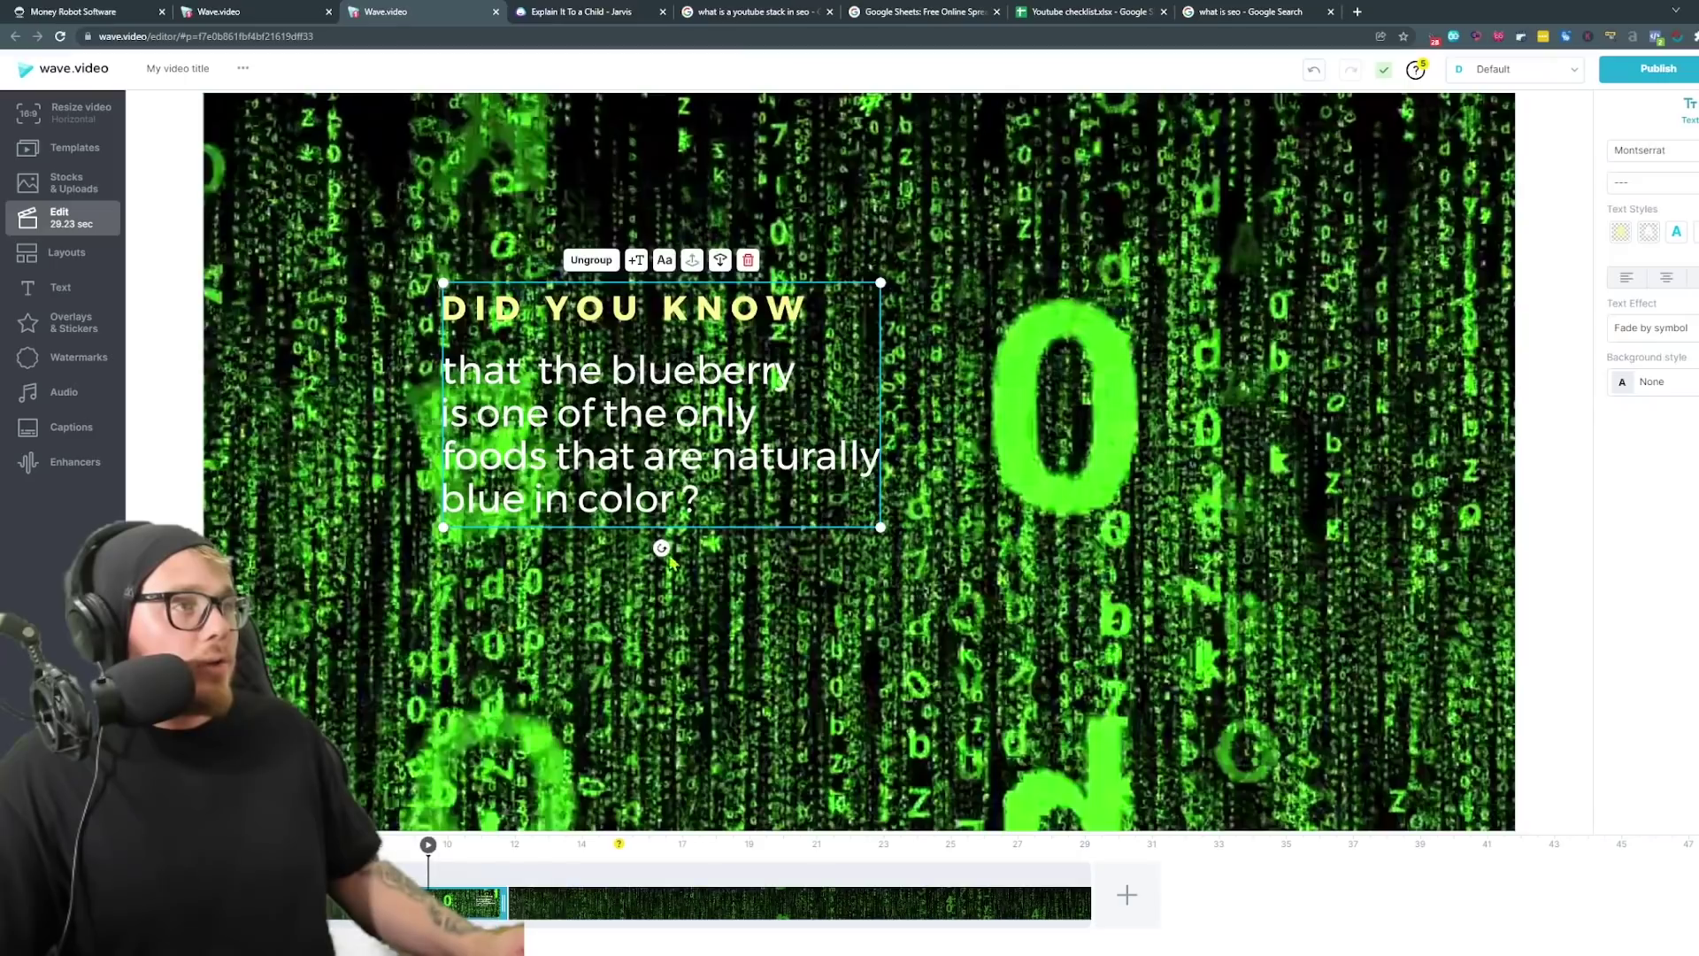
pyautogui.doubleClick(632, 314)
pyautogui.click(780, 379)
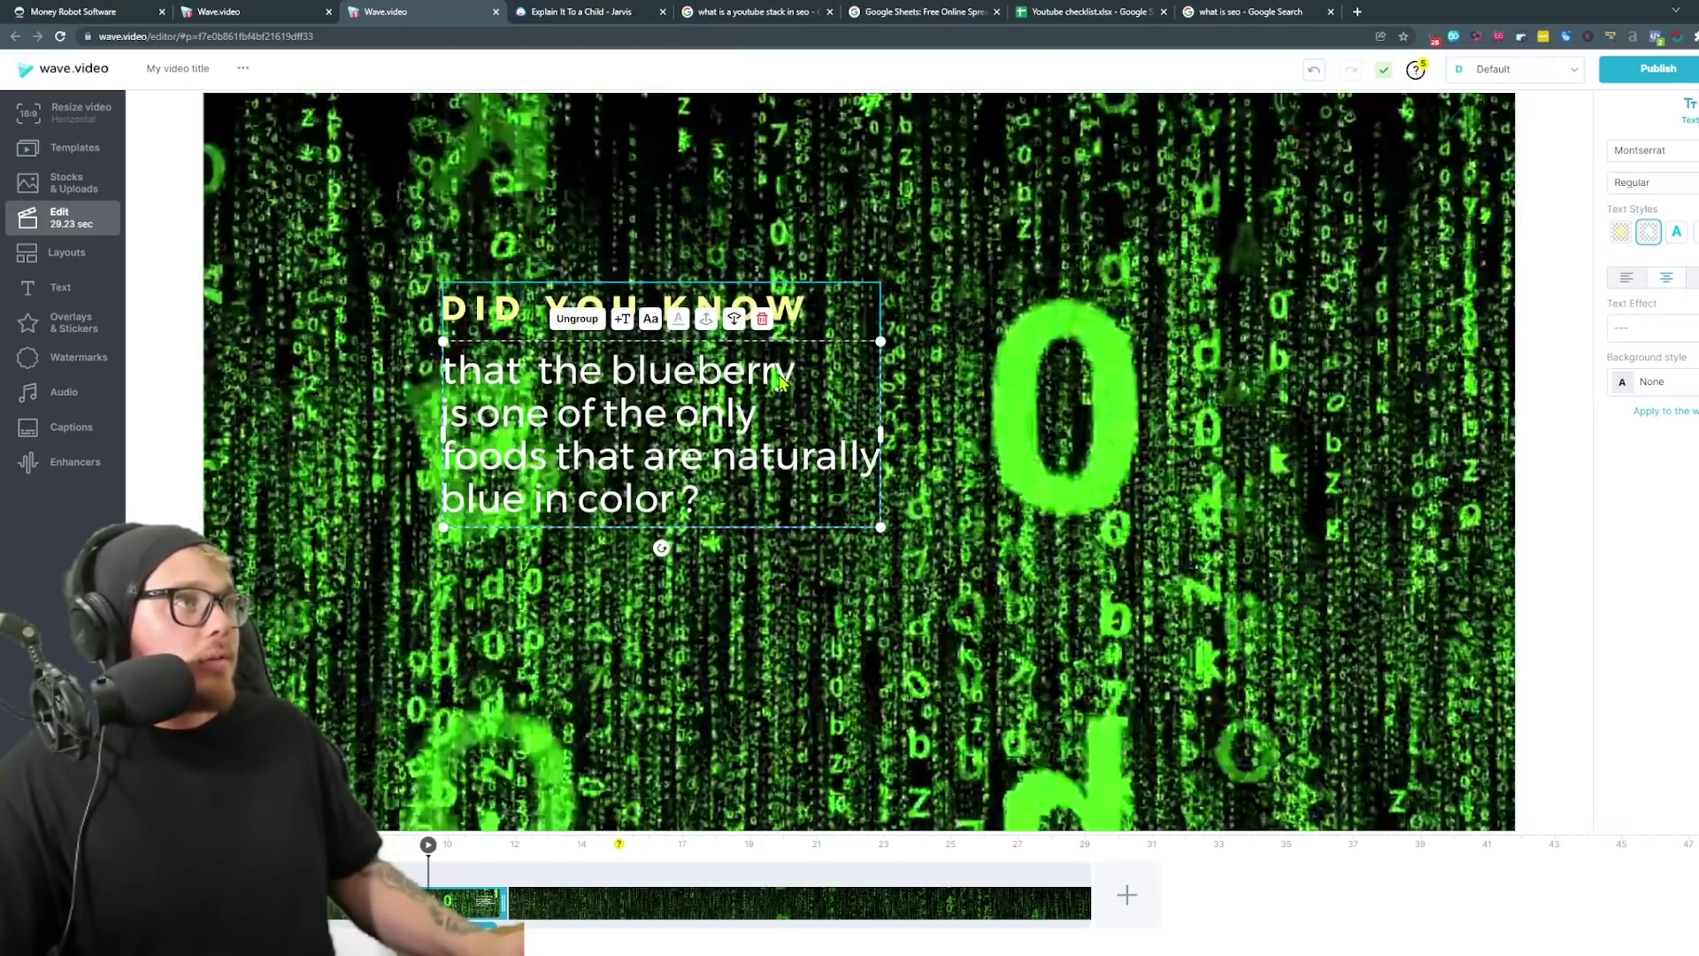
pyautogui.moveTo(697, 505); pyautogui.dragTo(449, 372)
pyautogui.write('SEO is a process that helps Google show your website or piece of content at the top of the page when people search for something. To make it simpler, SEO means making a website better so it can be shown at the top.')
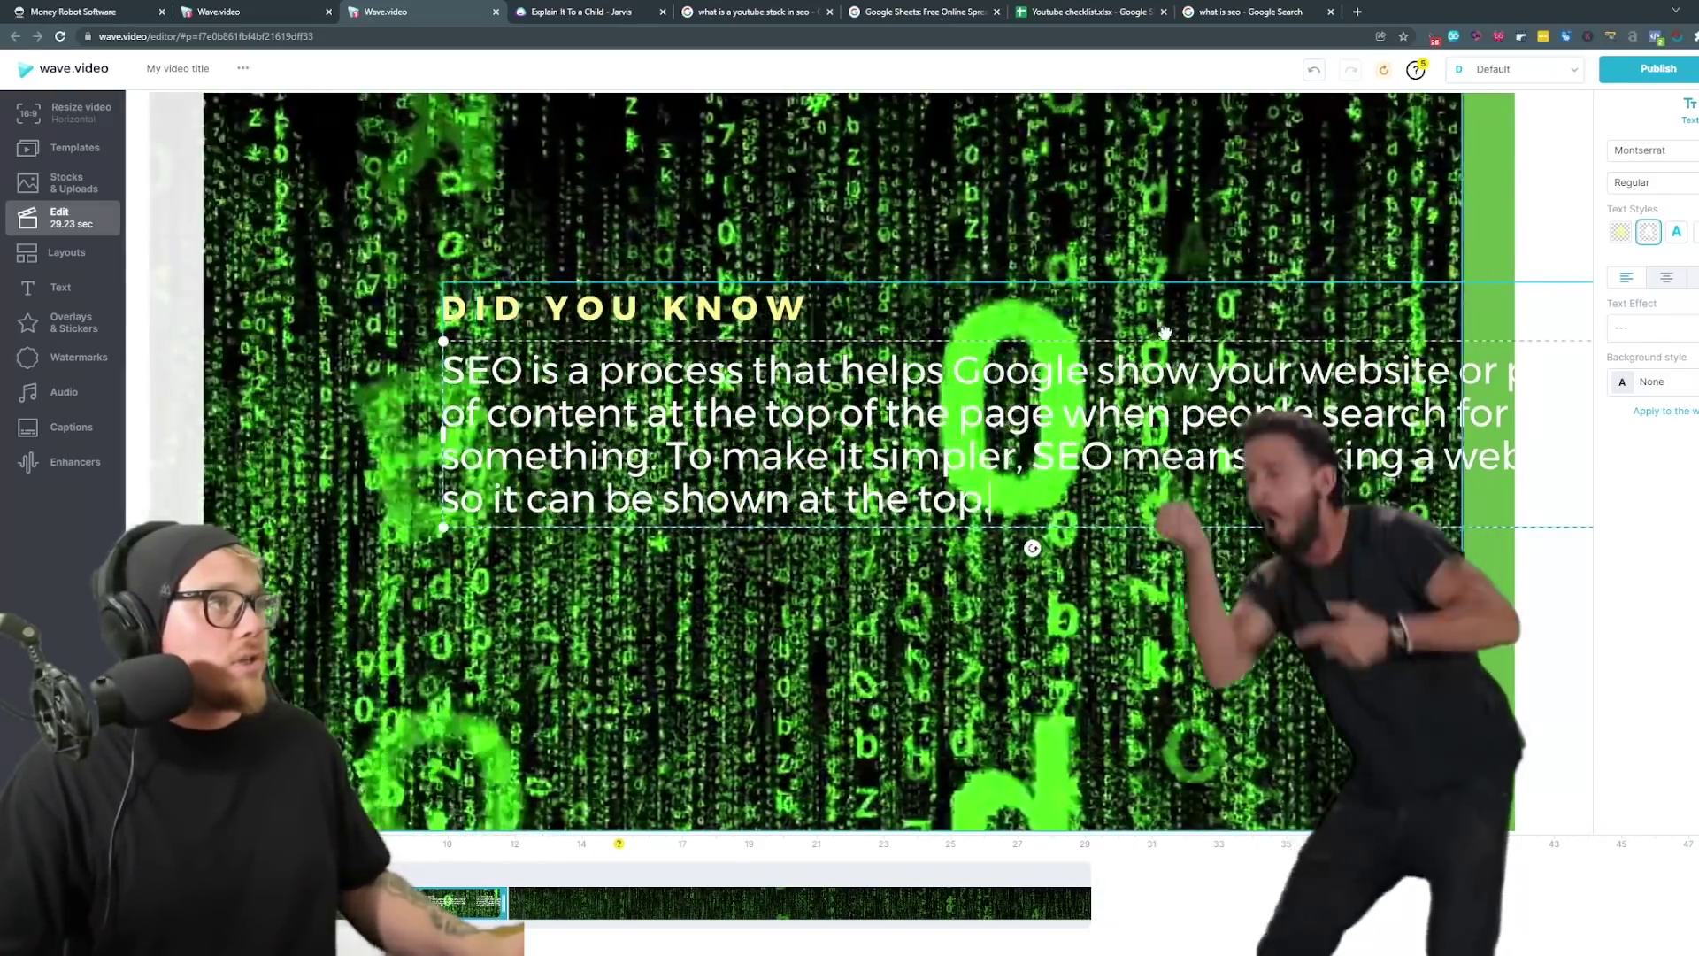
# Shift the SEO text block left to fit the frame and play the preview.
pyautogui.moveTo(1106, 377); pyautogui.dragTo(1139, 390)
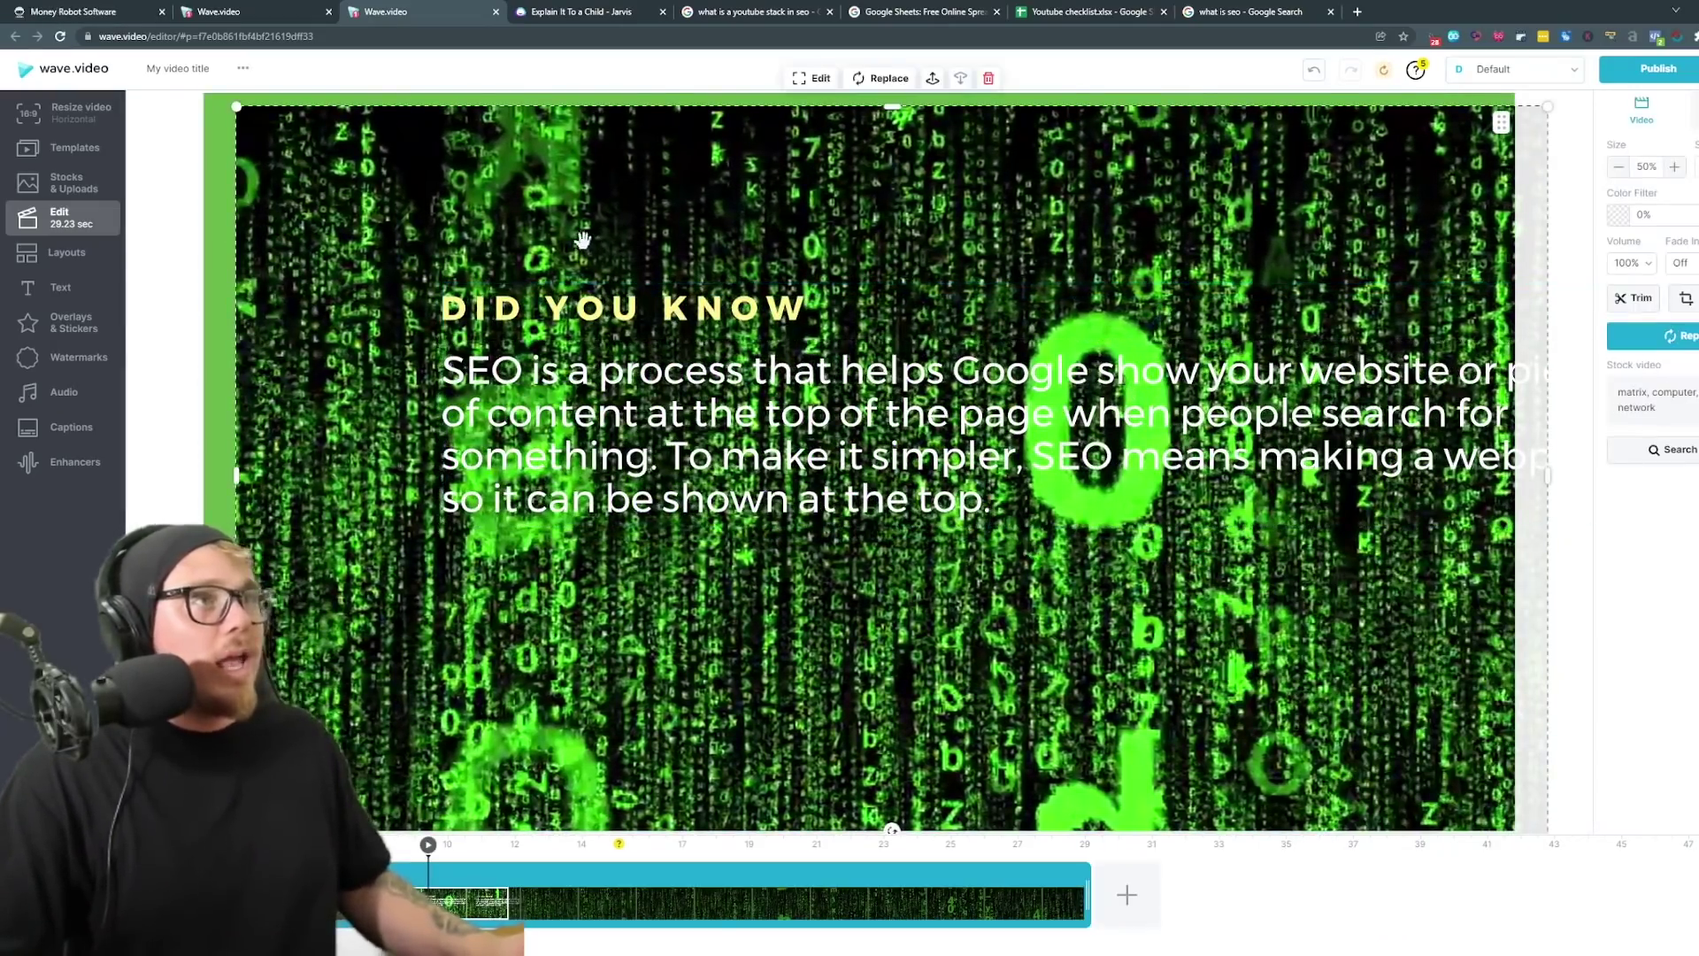
pyautogui.hotkey('ctrl', 'z')
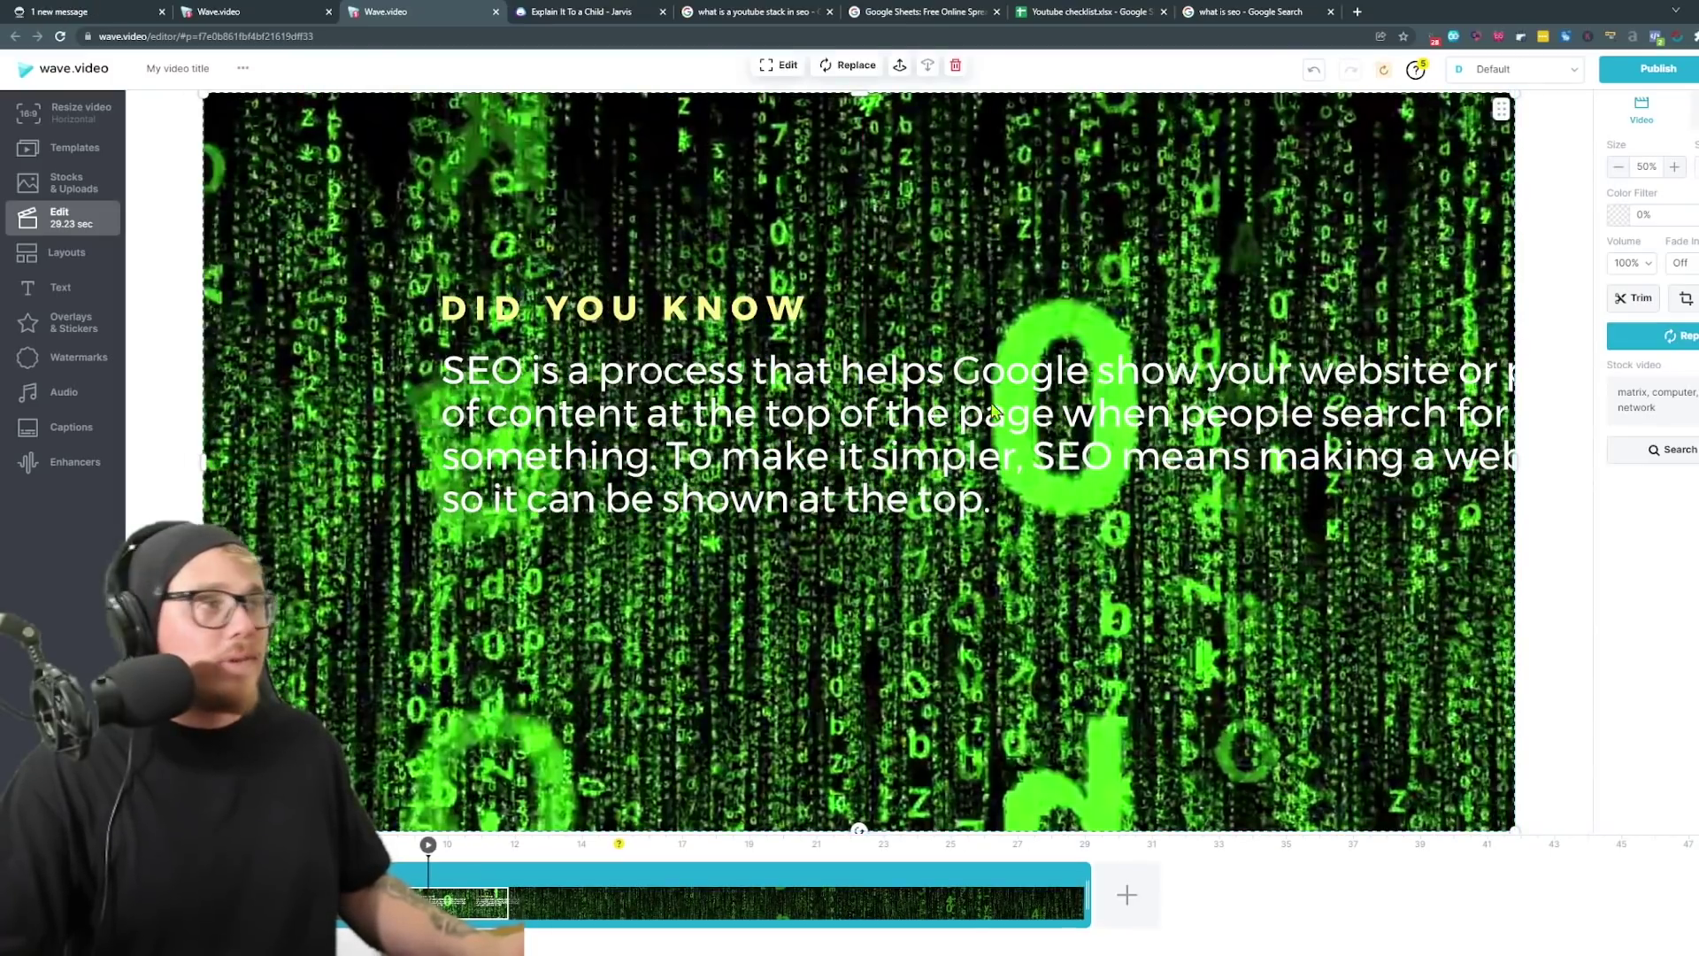
pyautogui.moveTo(993, 410); pyautogui.dragTo(832, 410)
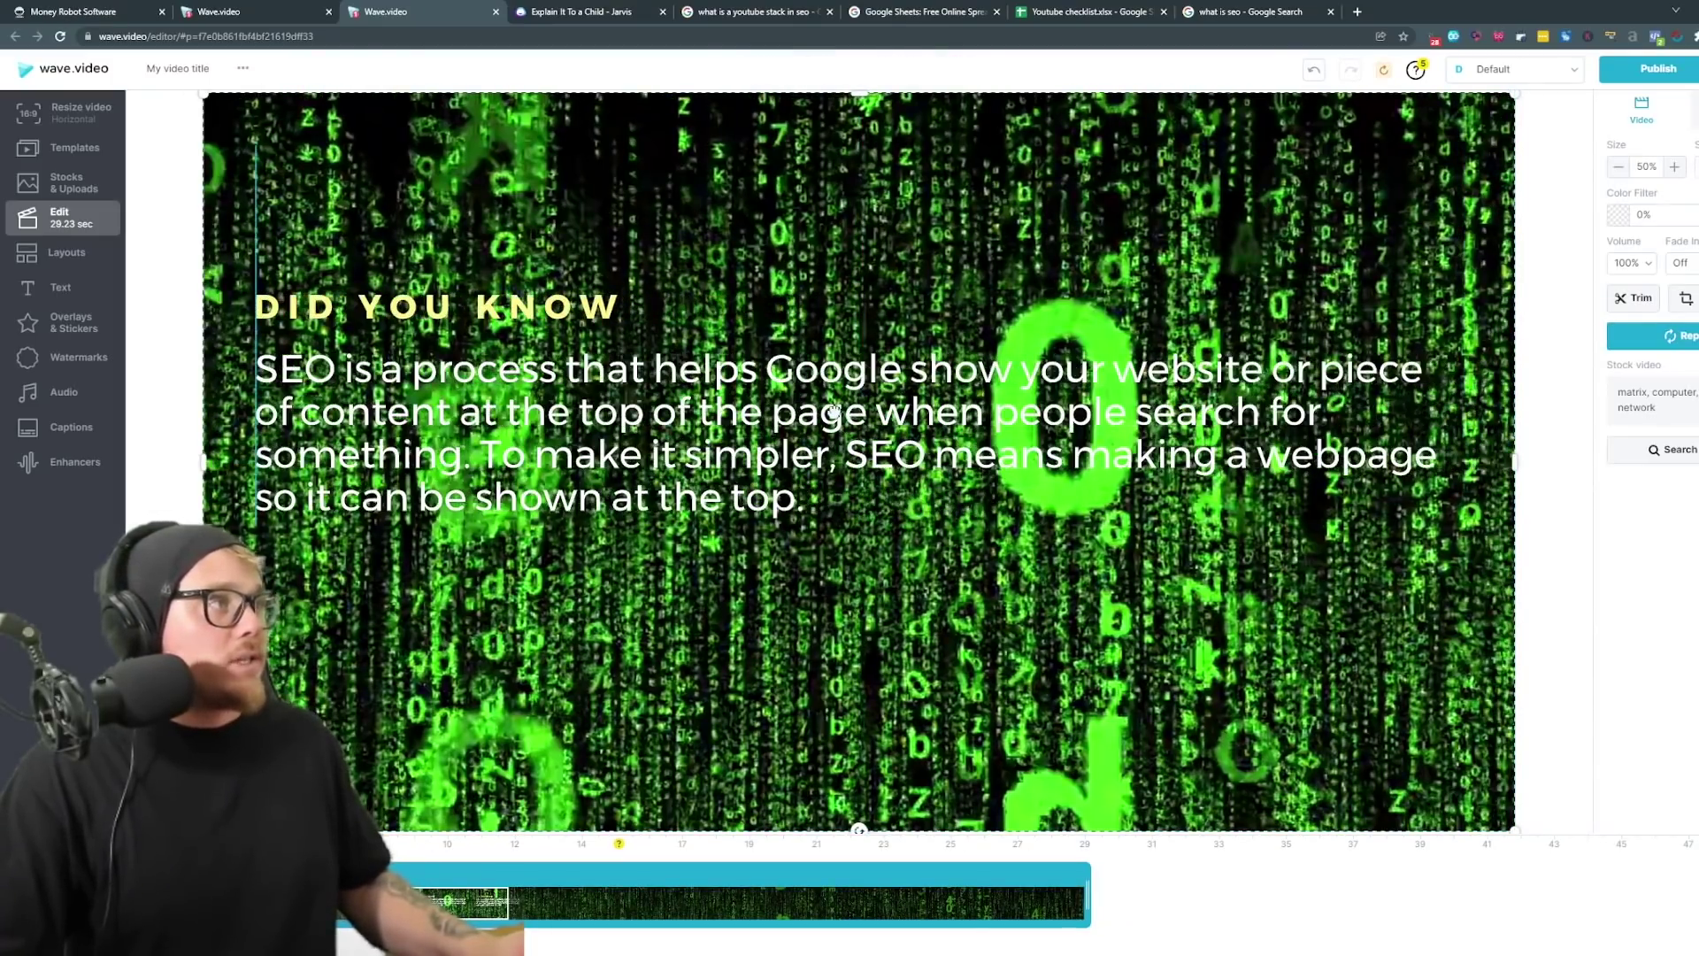
pyautogui.click(833, 410)
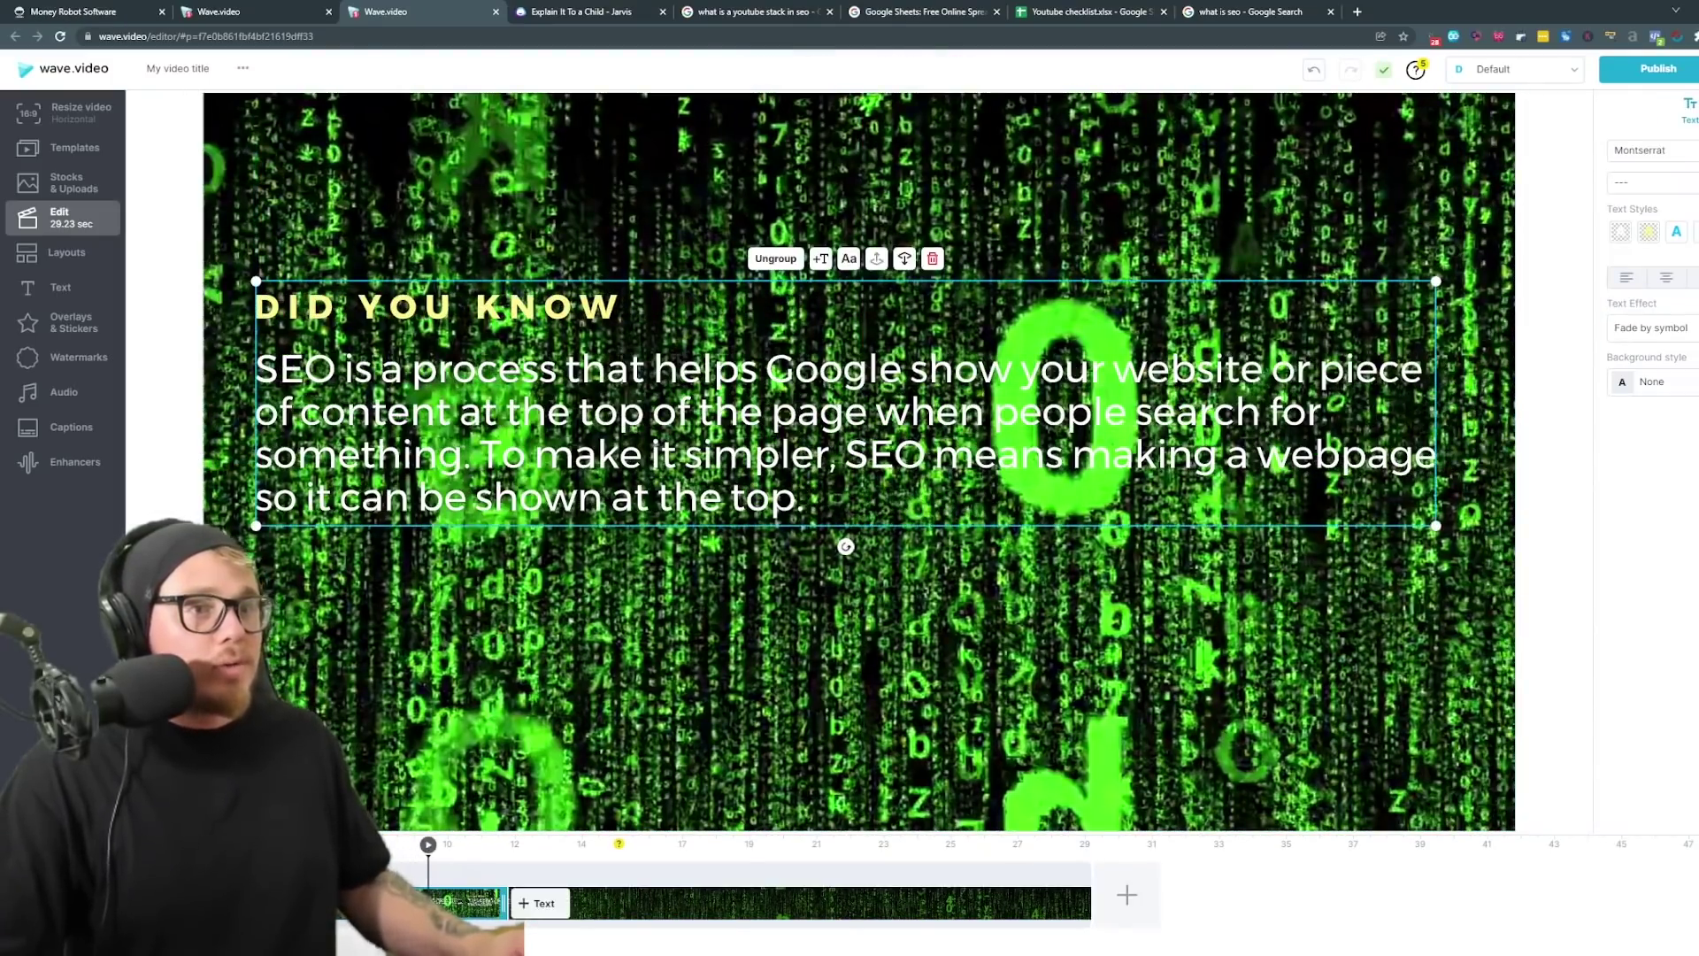
pyautogui.press('space')
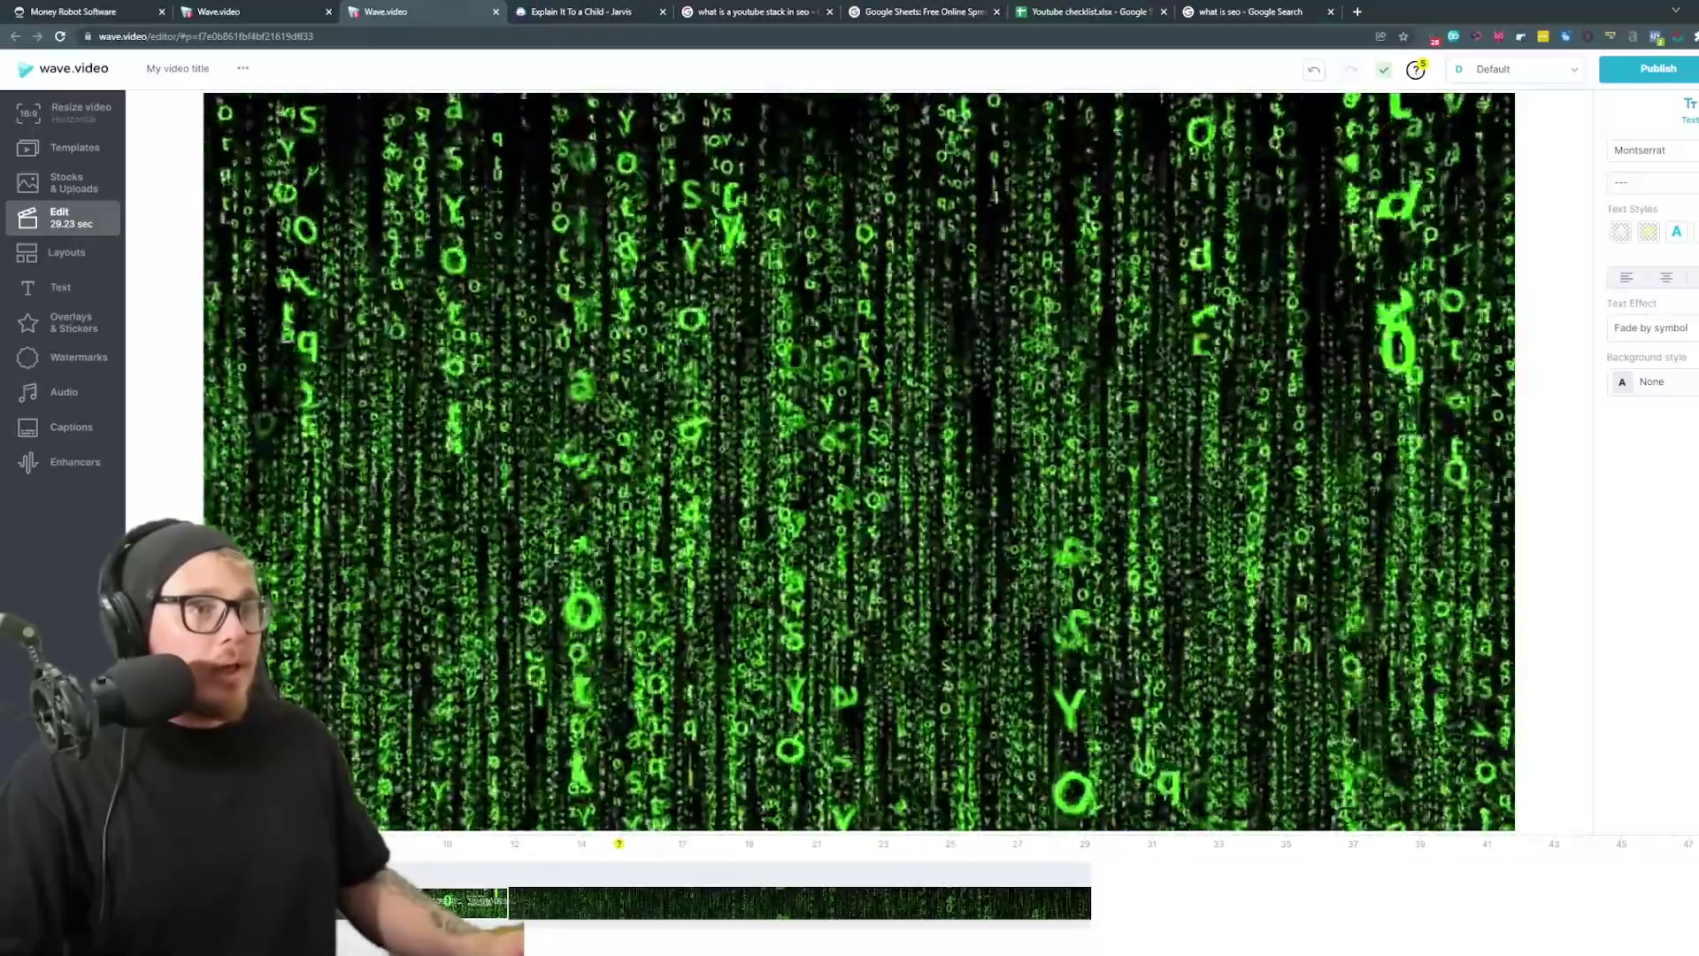
pyautogui.click(796, 901)
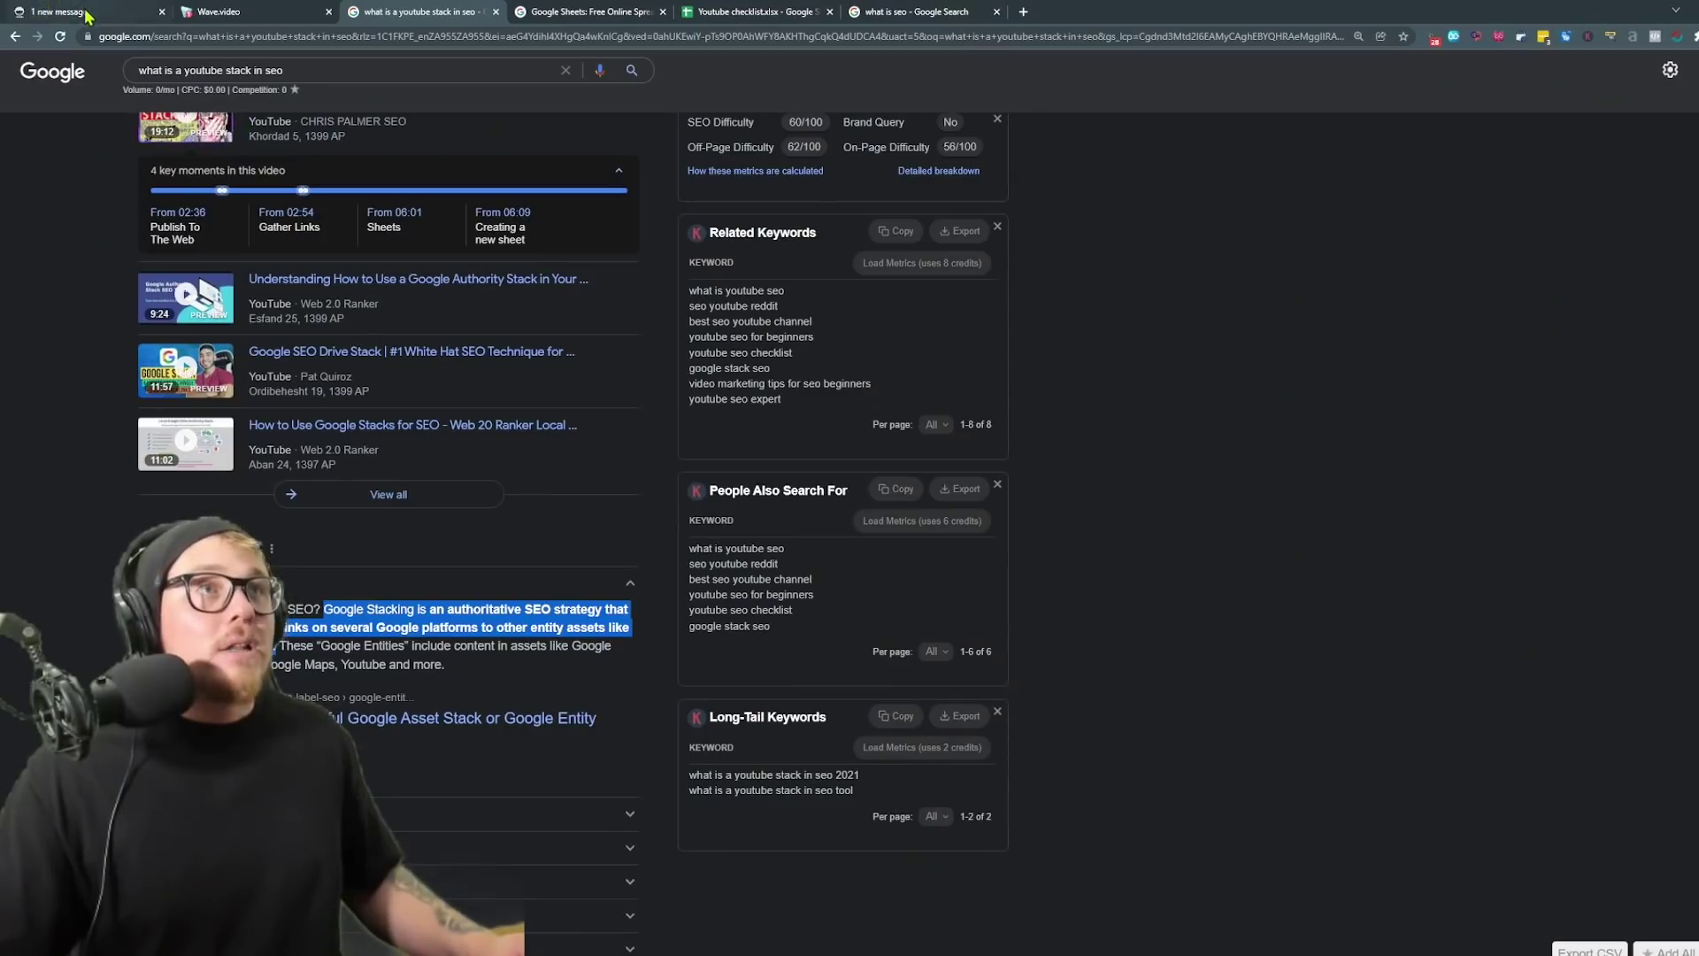
pyautogui.click(88, 14)
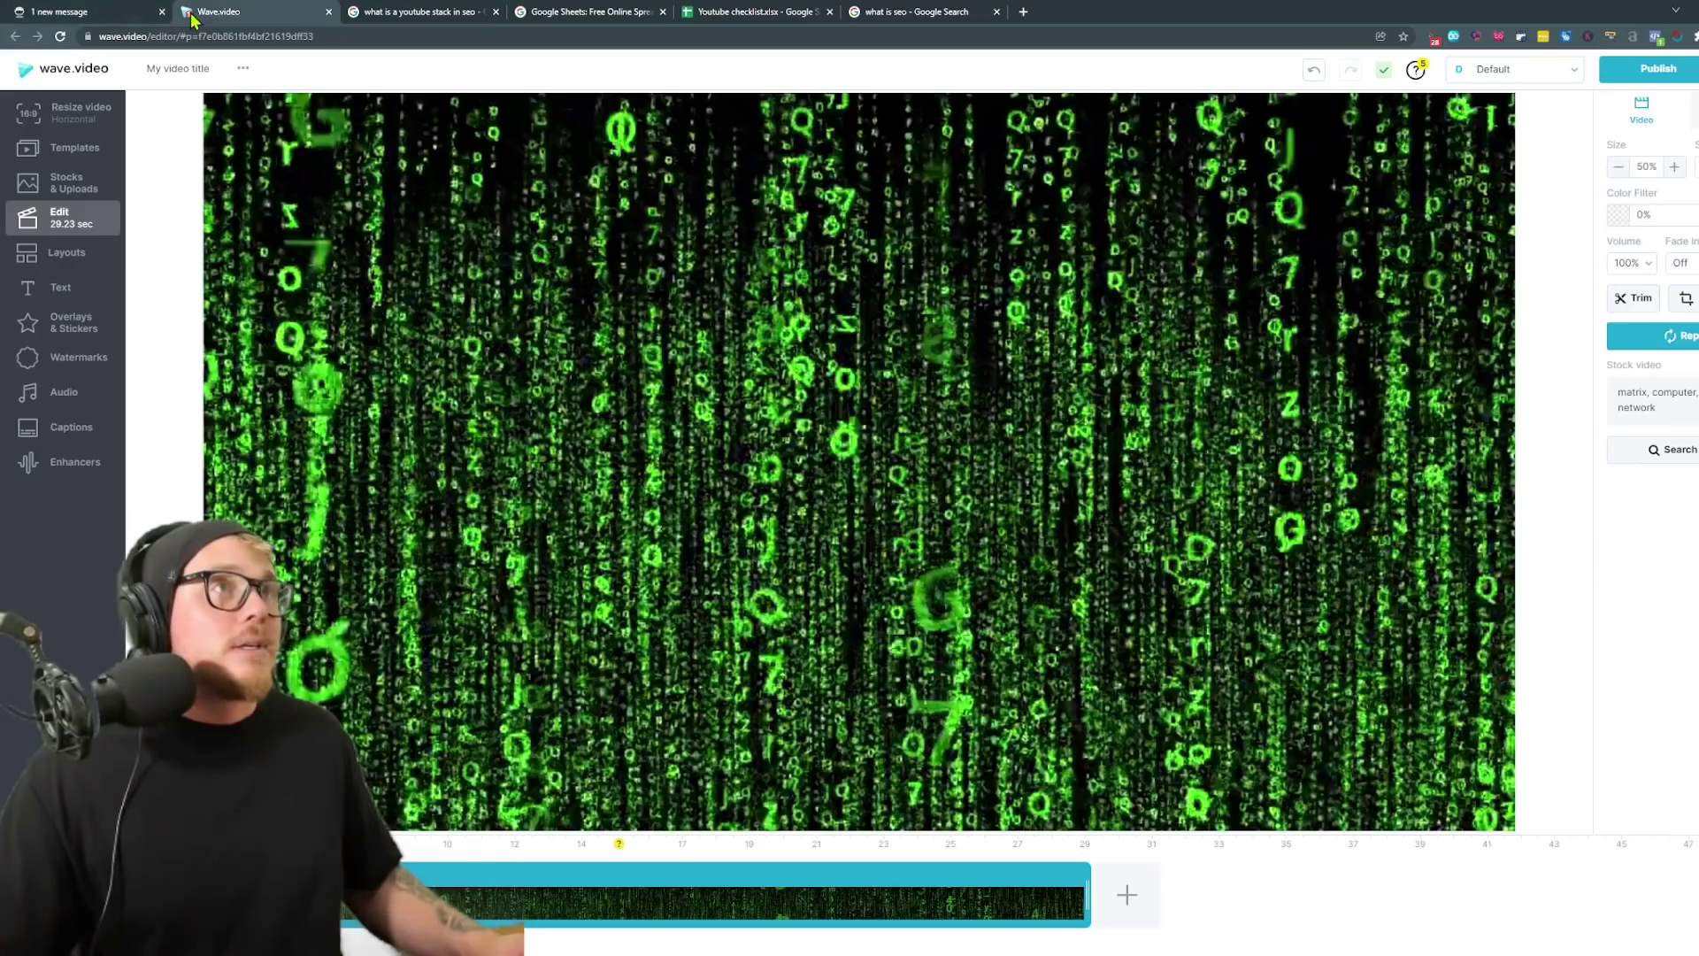
# Open Money Robot's empty Add your video URLs form on the Video tab, then switch to Chrome.
pyautogui.click(218, 12)
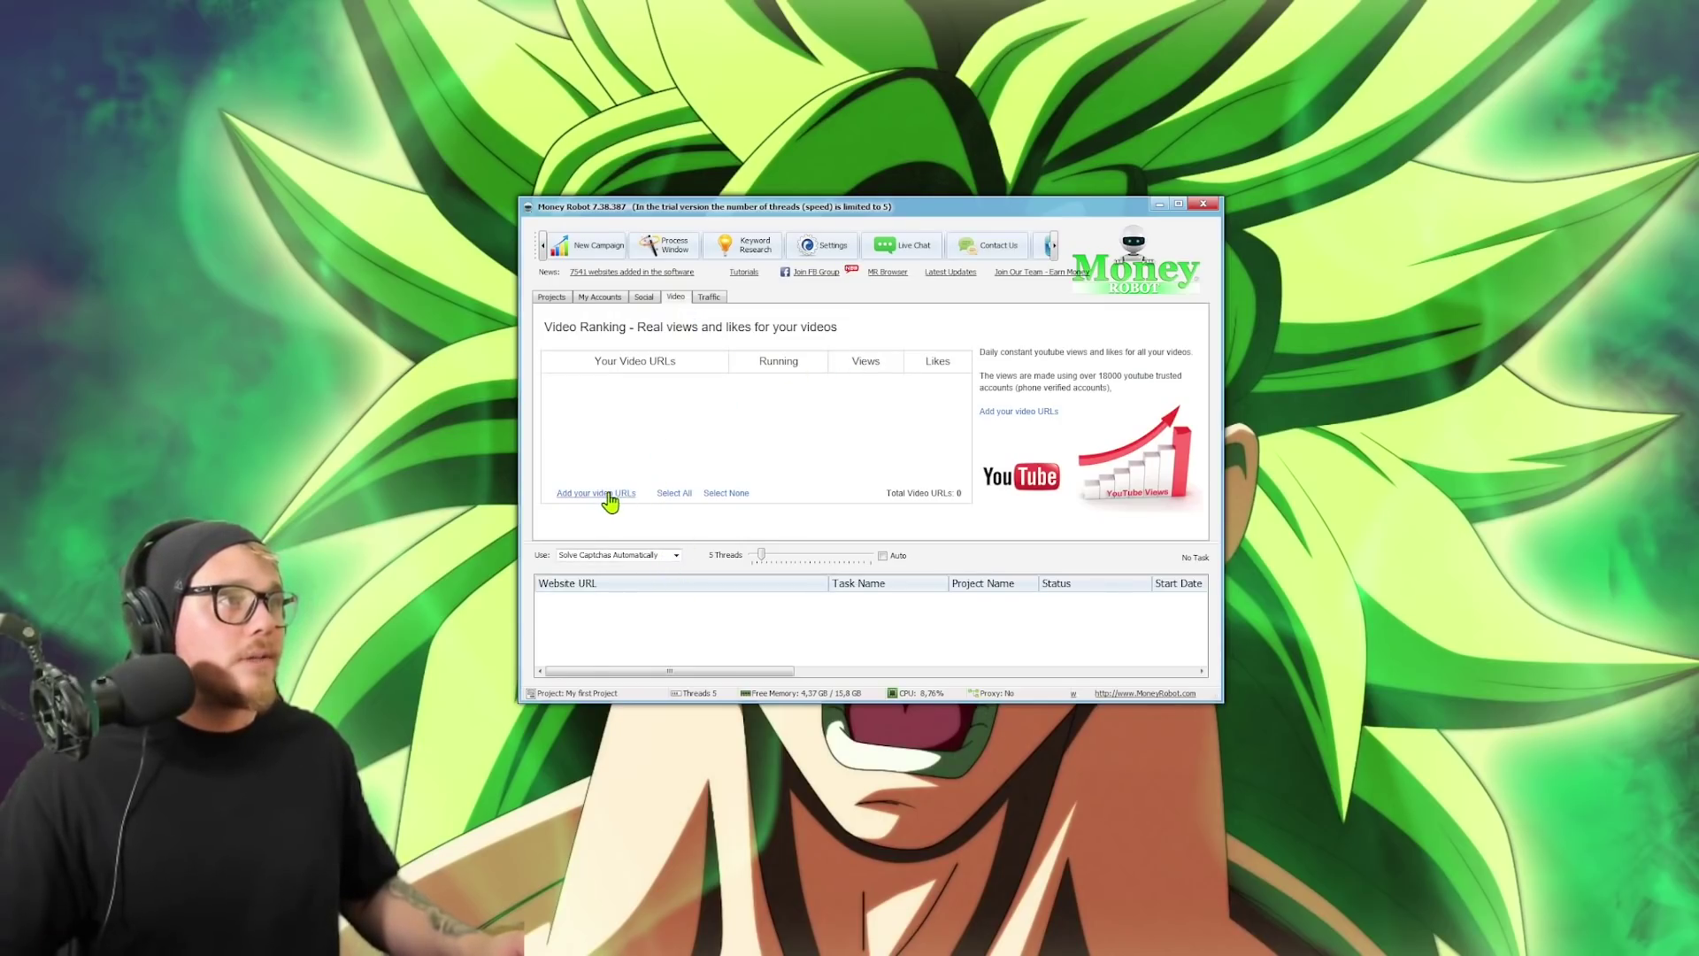
pyautogui.click(612, 495)
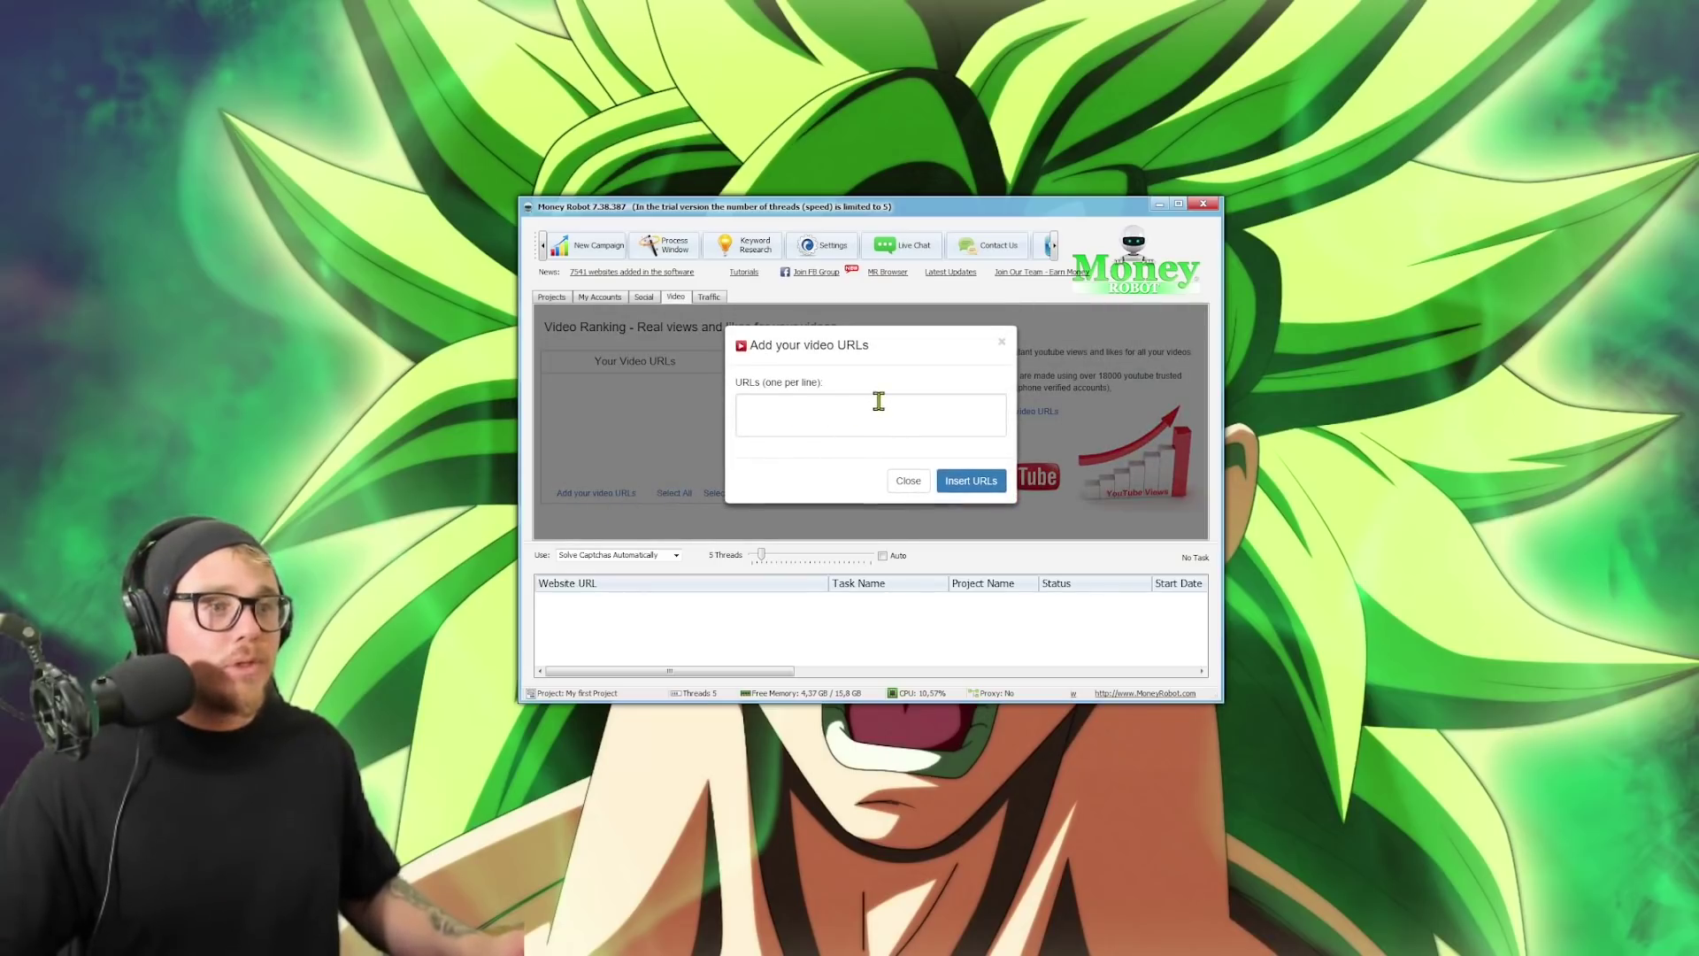
pyautogui.click(434, 939)
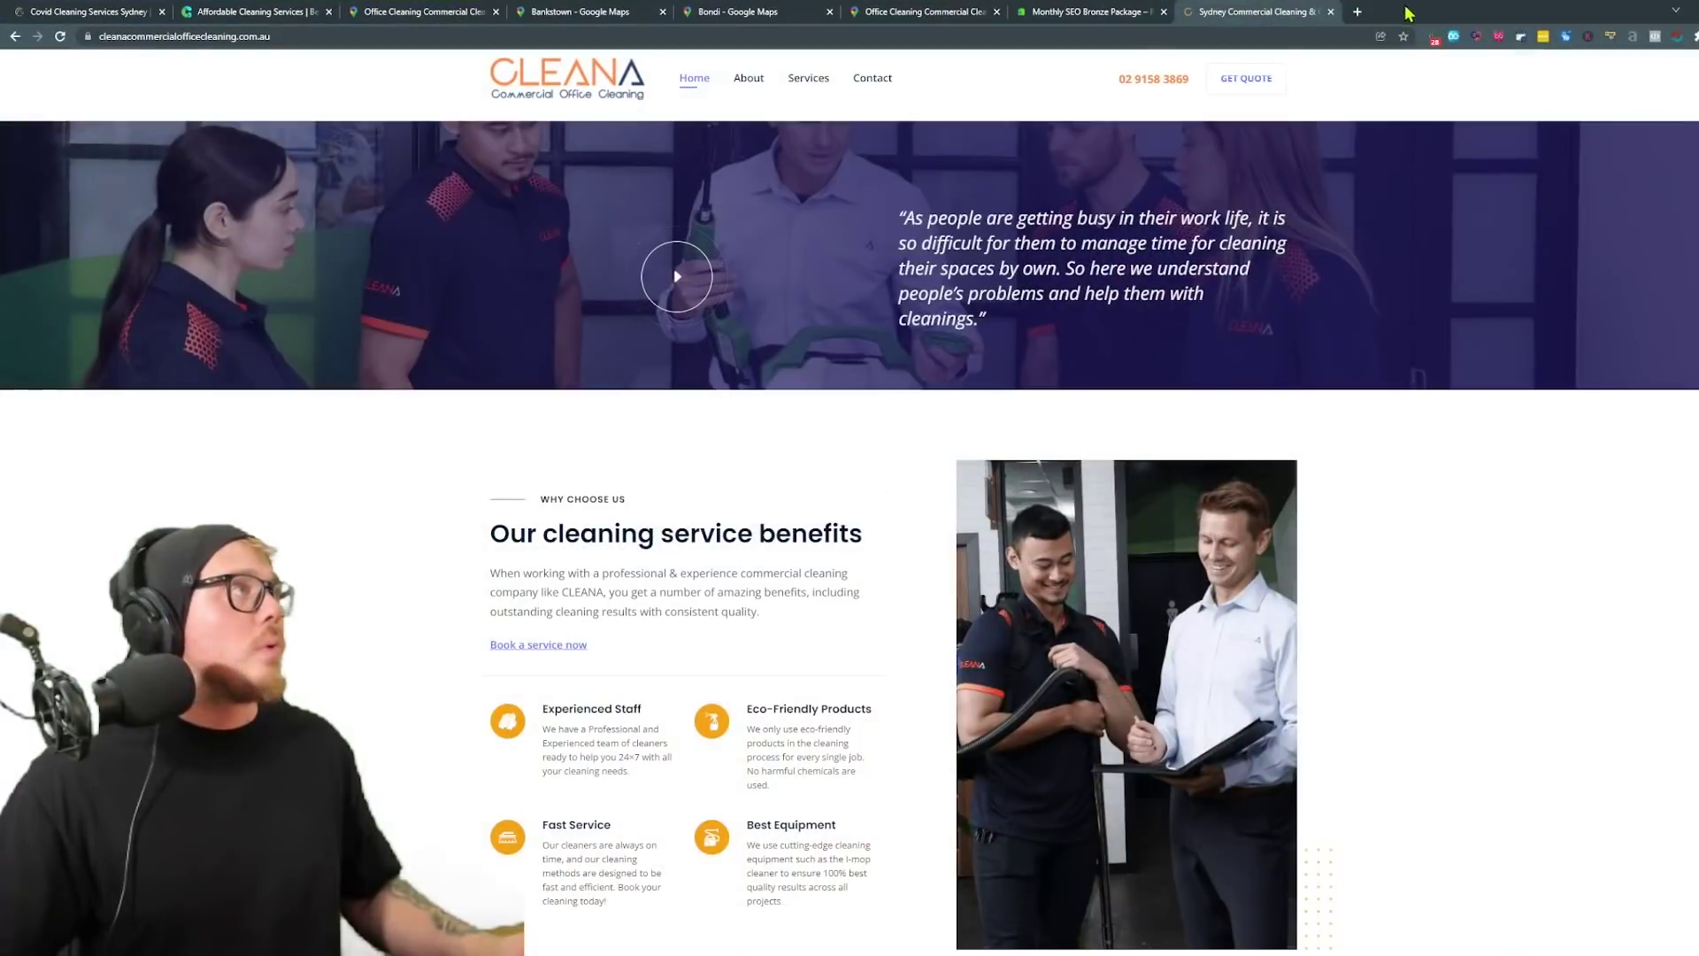
# Go to YouTube in a new tab and open the subscribed channel's page.
pyautogui.click(1358, 12)
pyautogui.write('youtube')
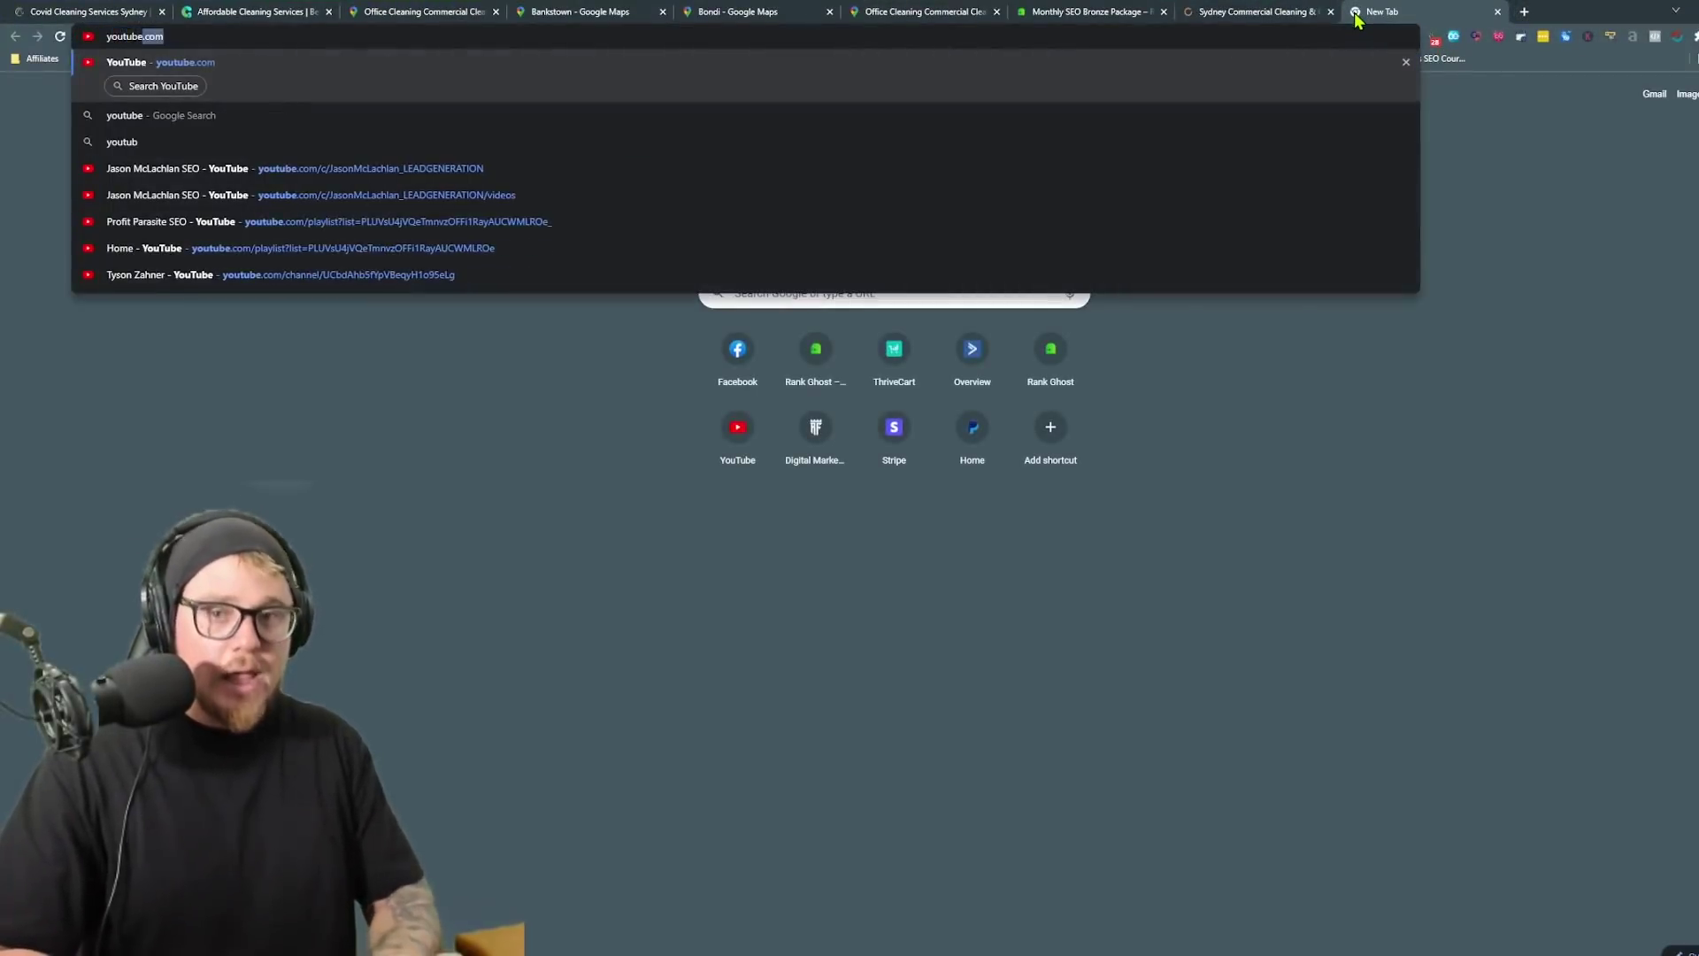
pyautogui.press('Return')
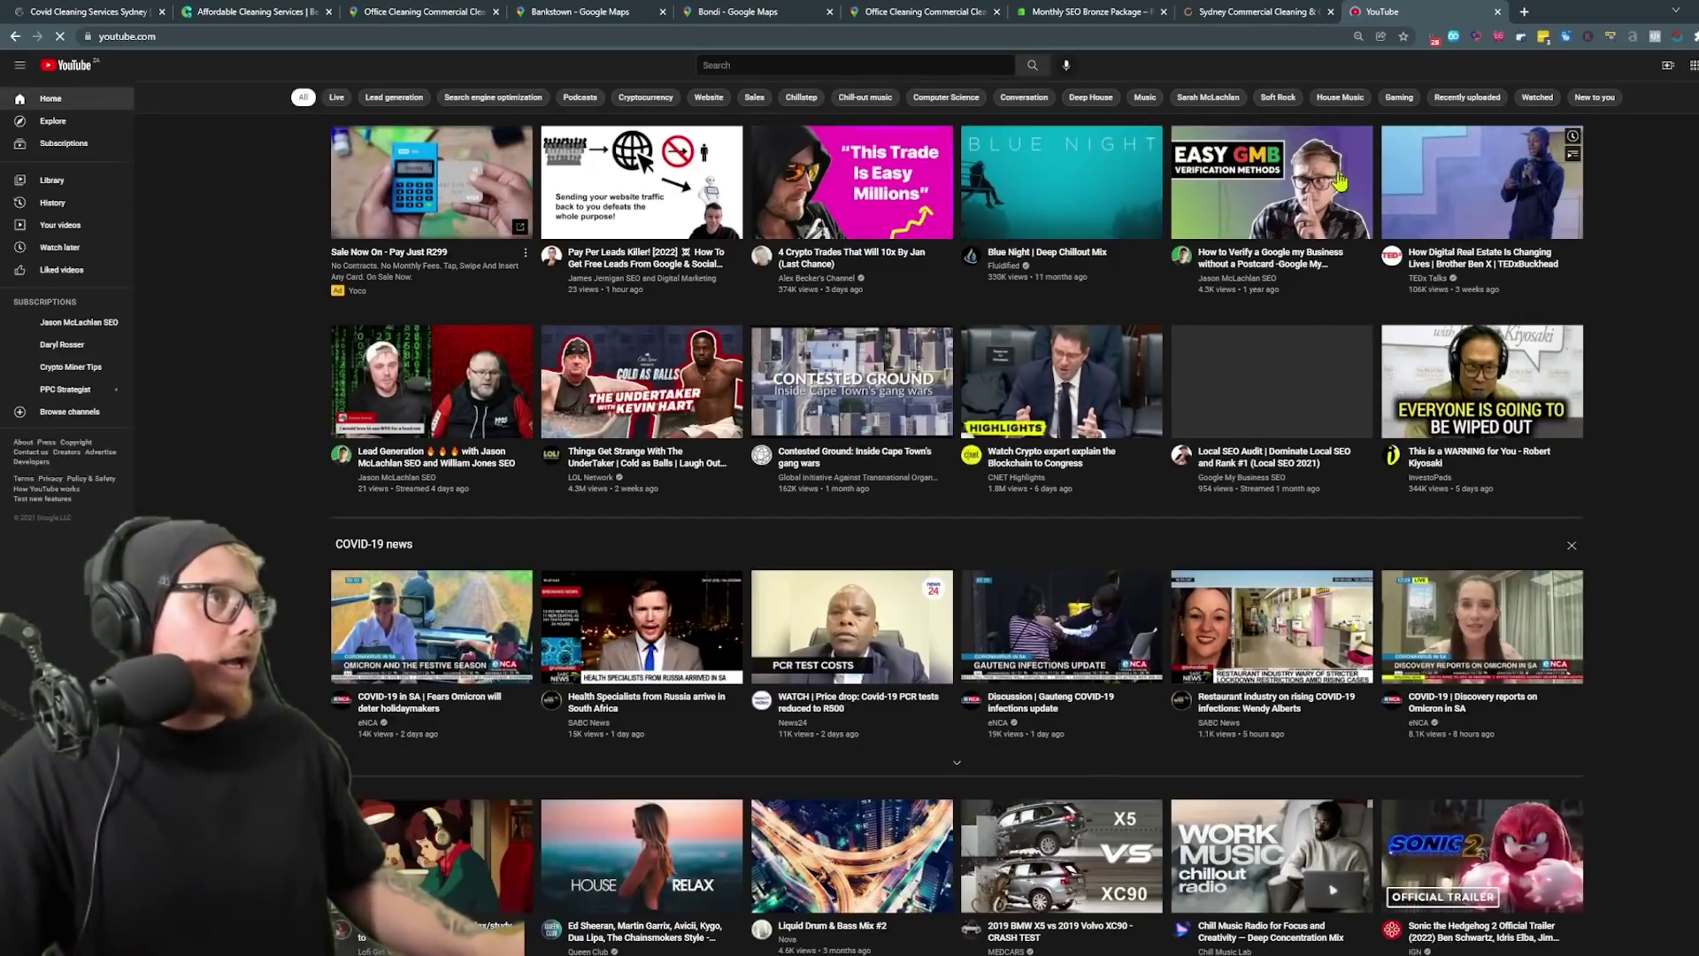
pyautogui.click(100, 326)
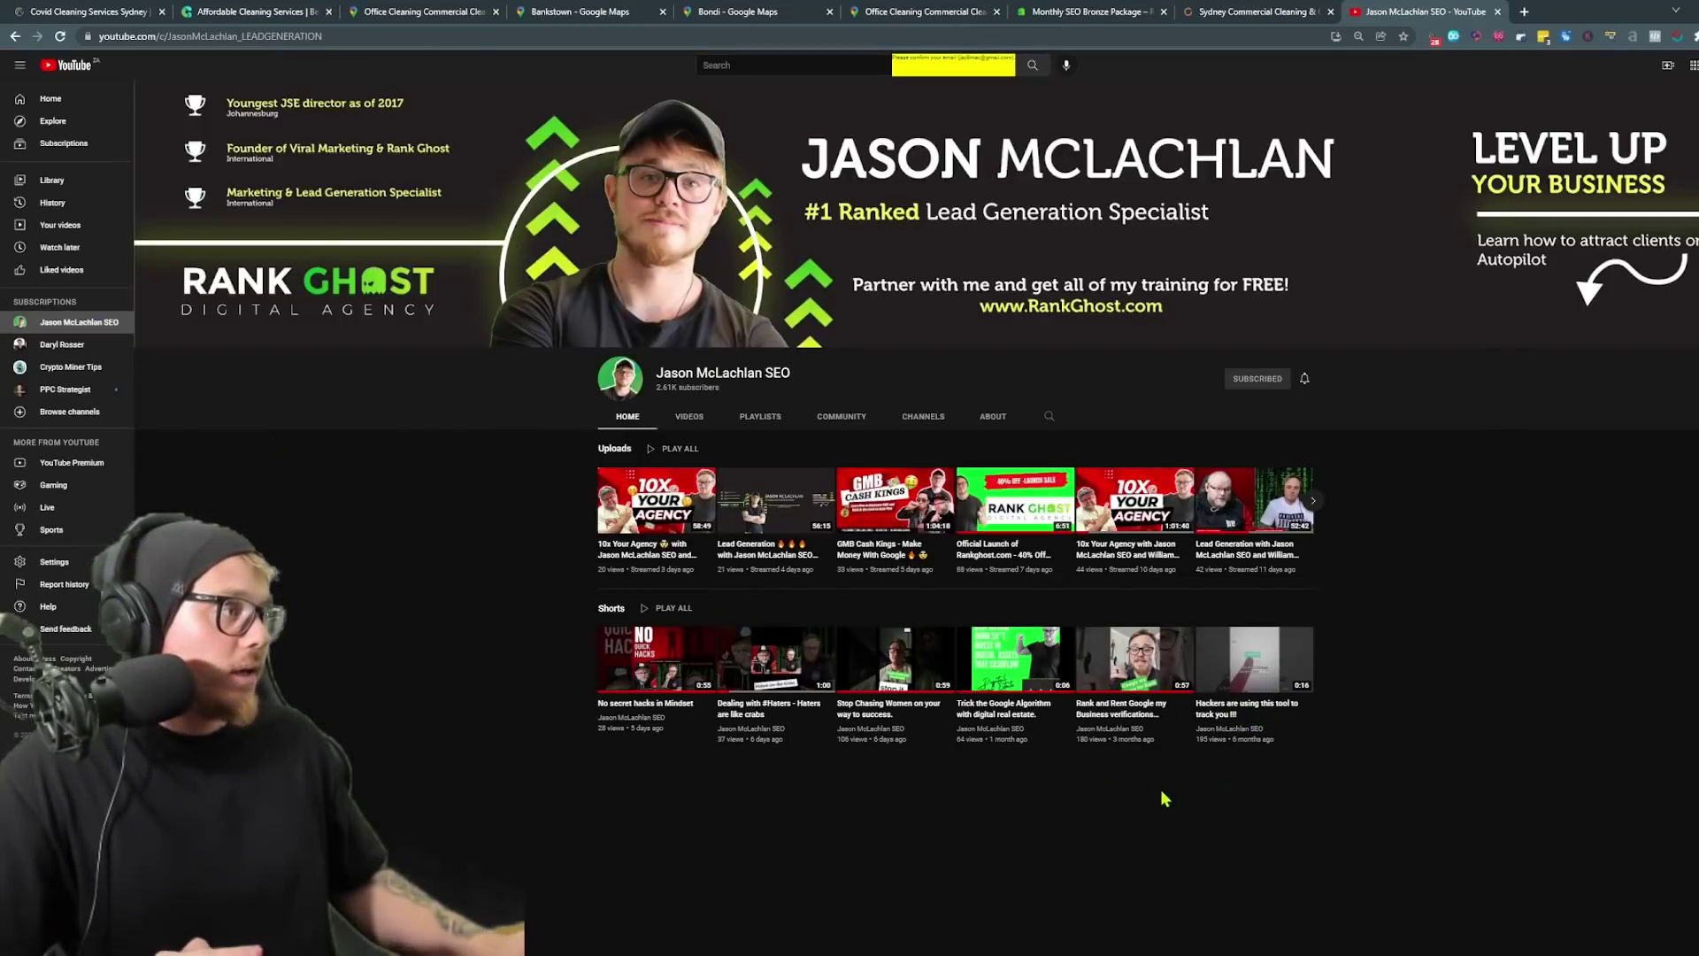
# Open the Rank and Rent Google my Business verifications short, pause it, and copy its URL.
pyautogui.moveTo(1146, 739)
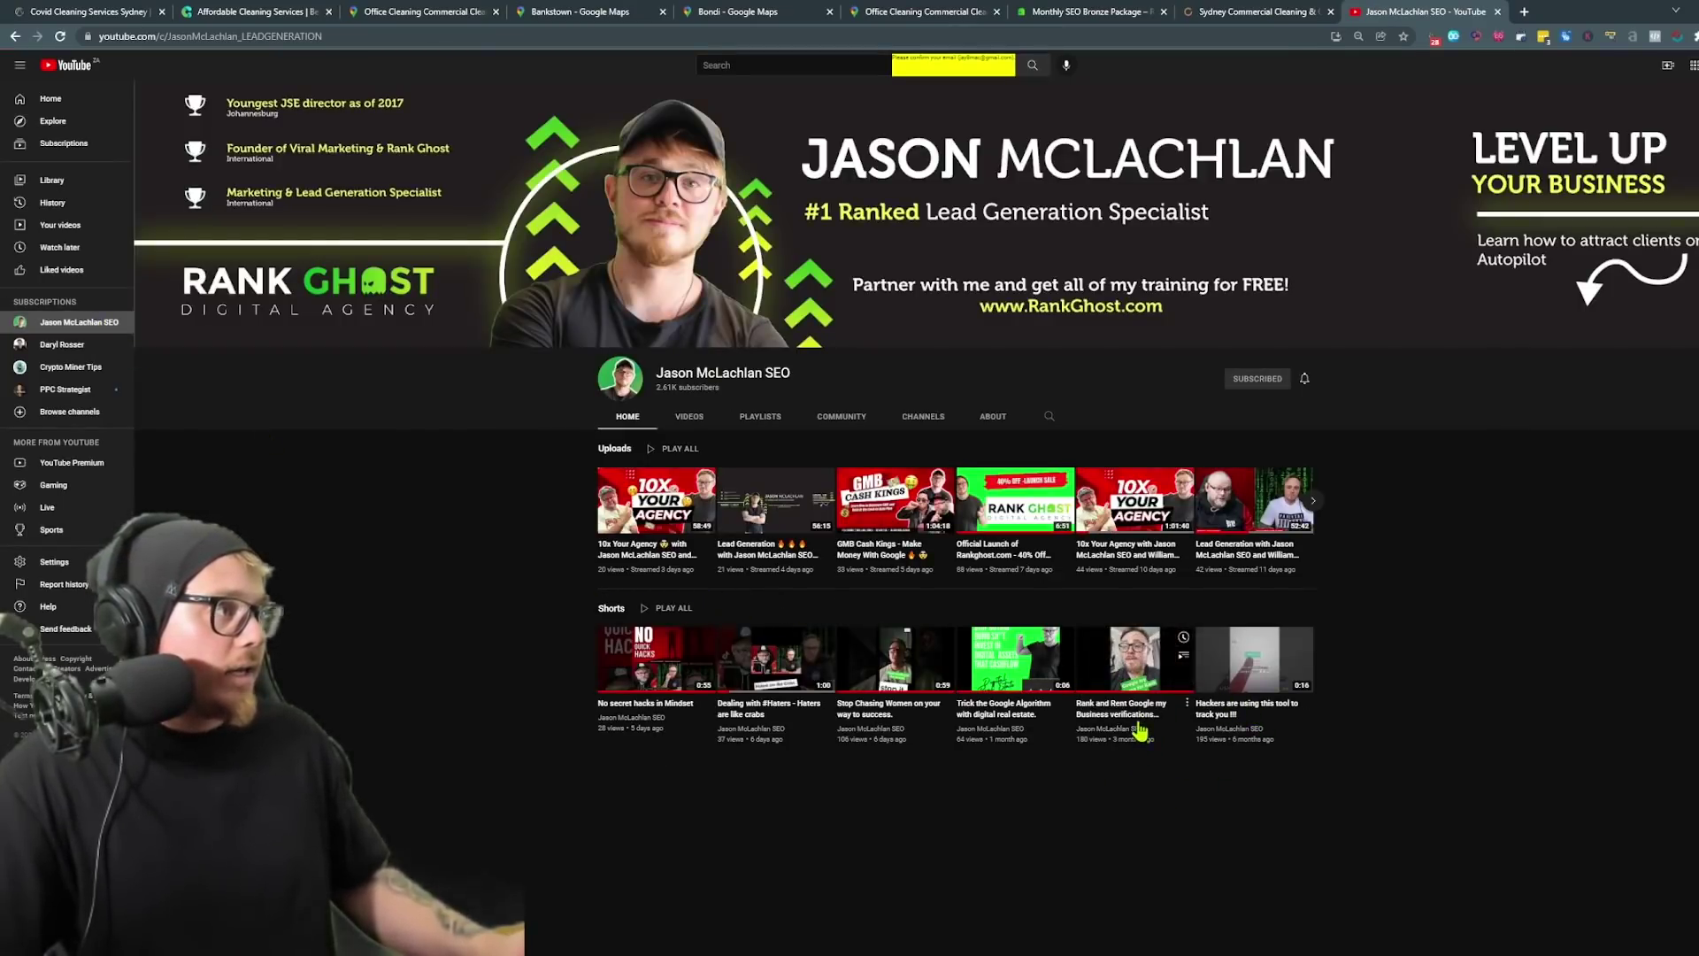
pyautogui.click(1139, 721)
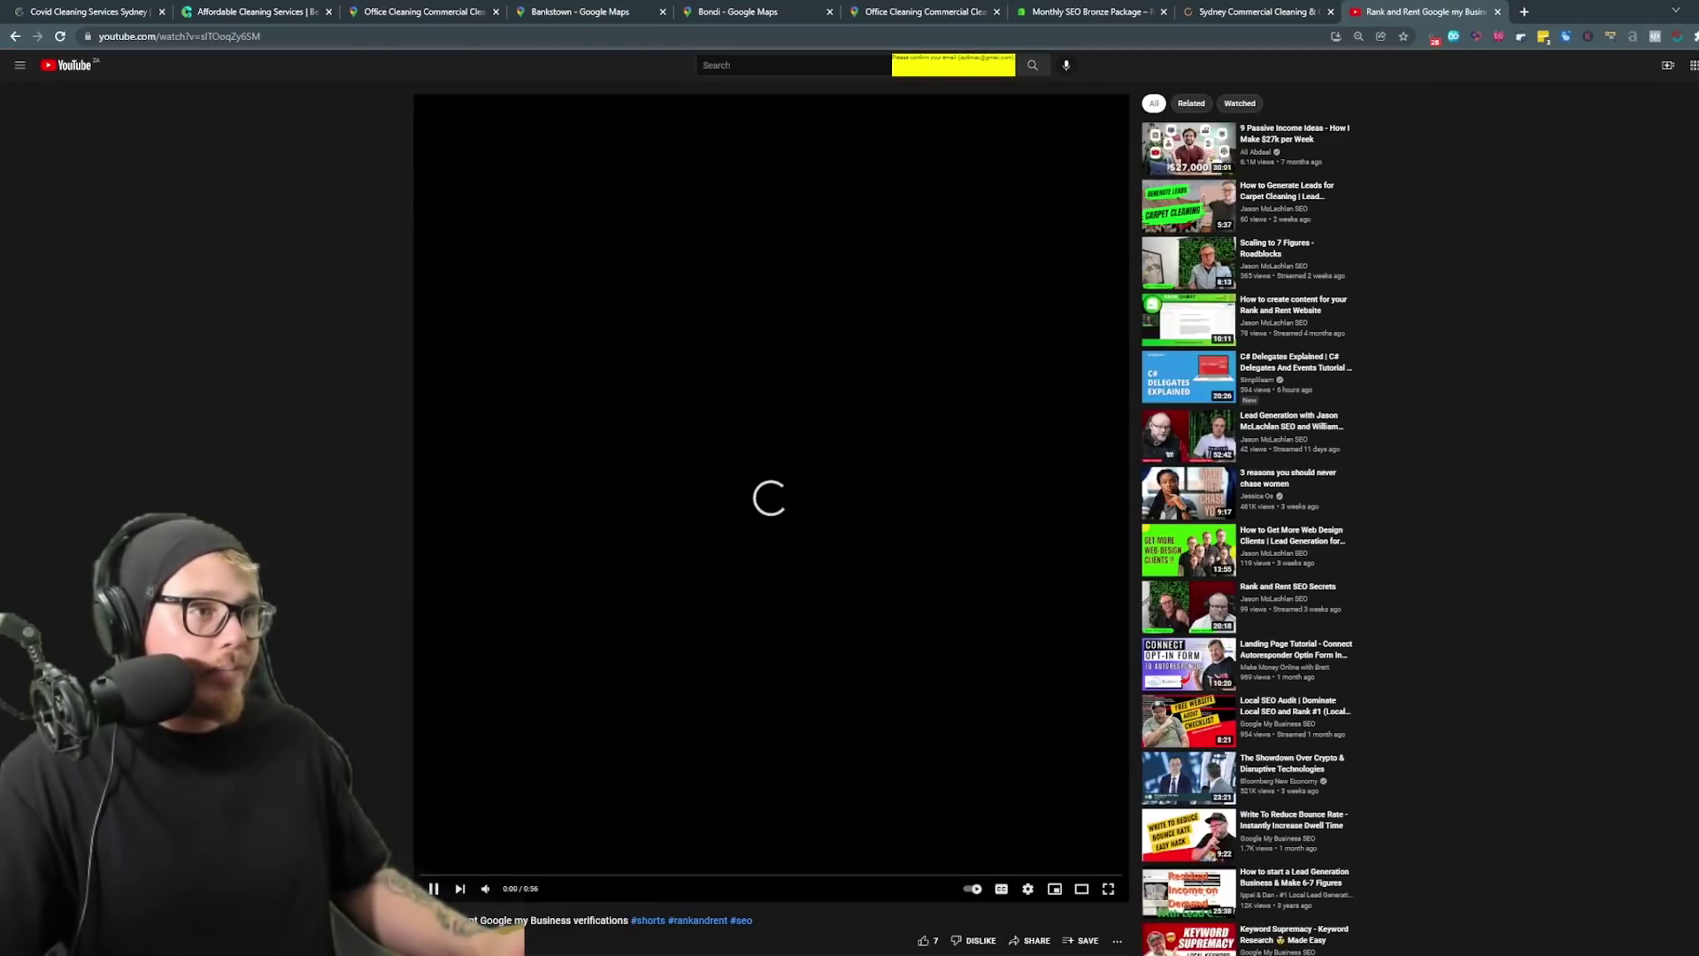
pyautogui.click(433, 889)
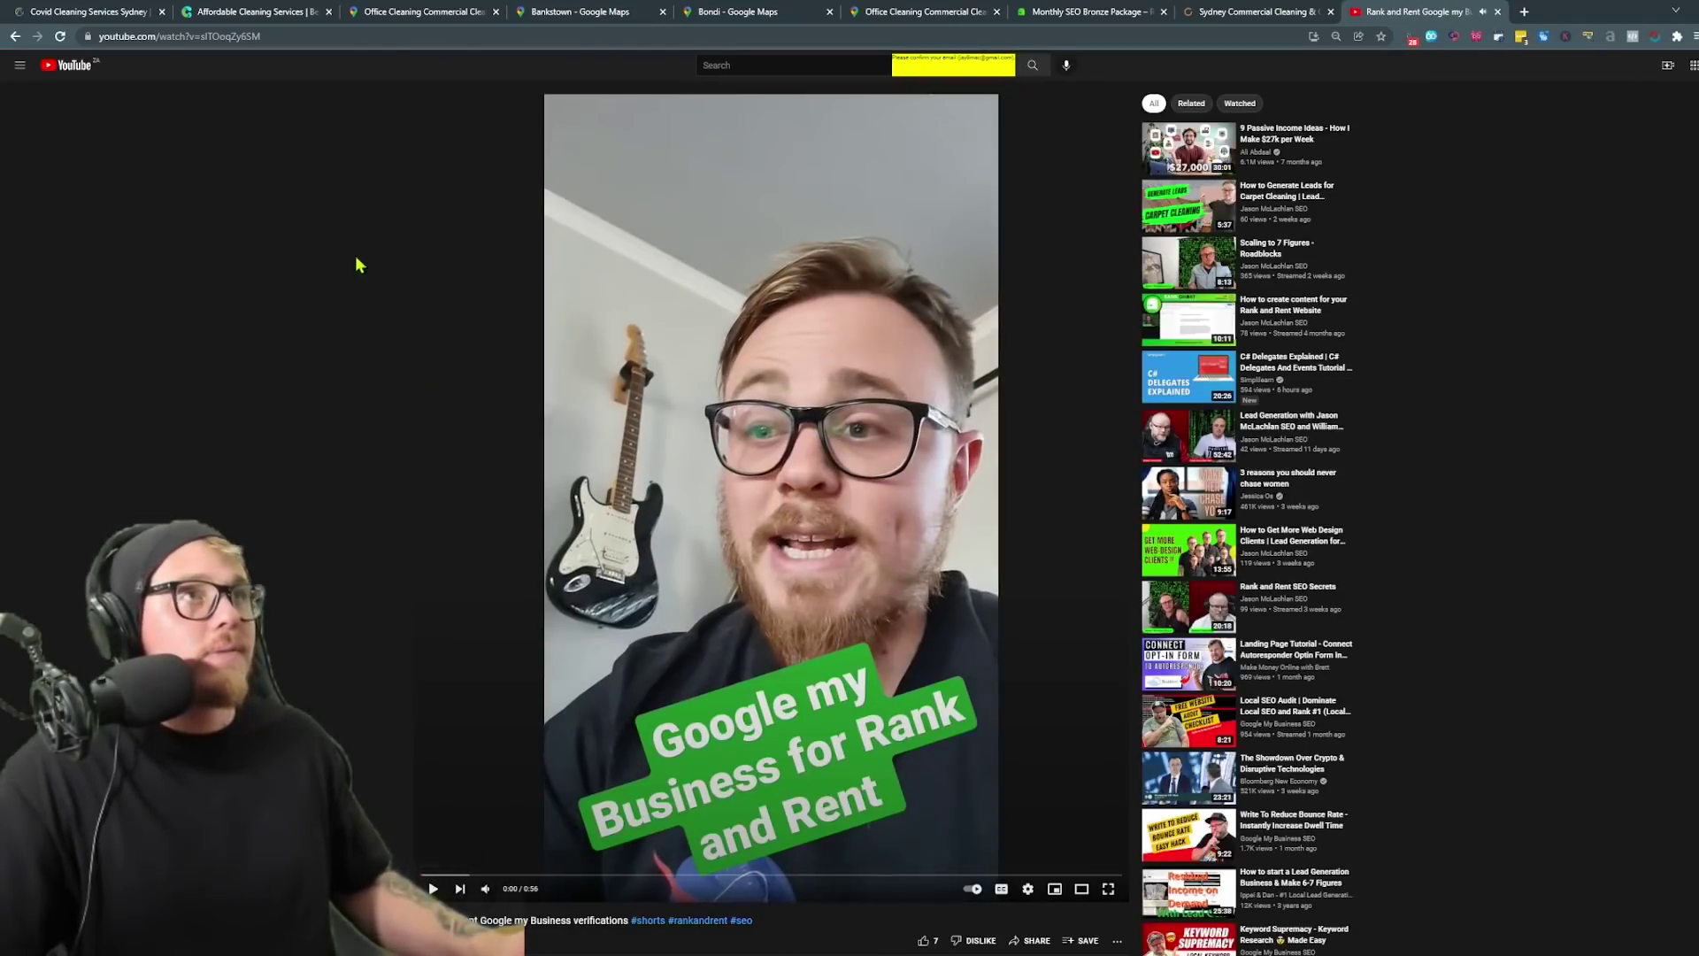
pyautogui.click(221, 35)
pyautogui.hotkey('ctrl', 'c')
pyautogui.rightClick(221, 35)
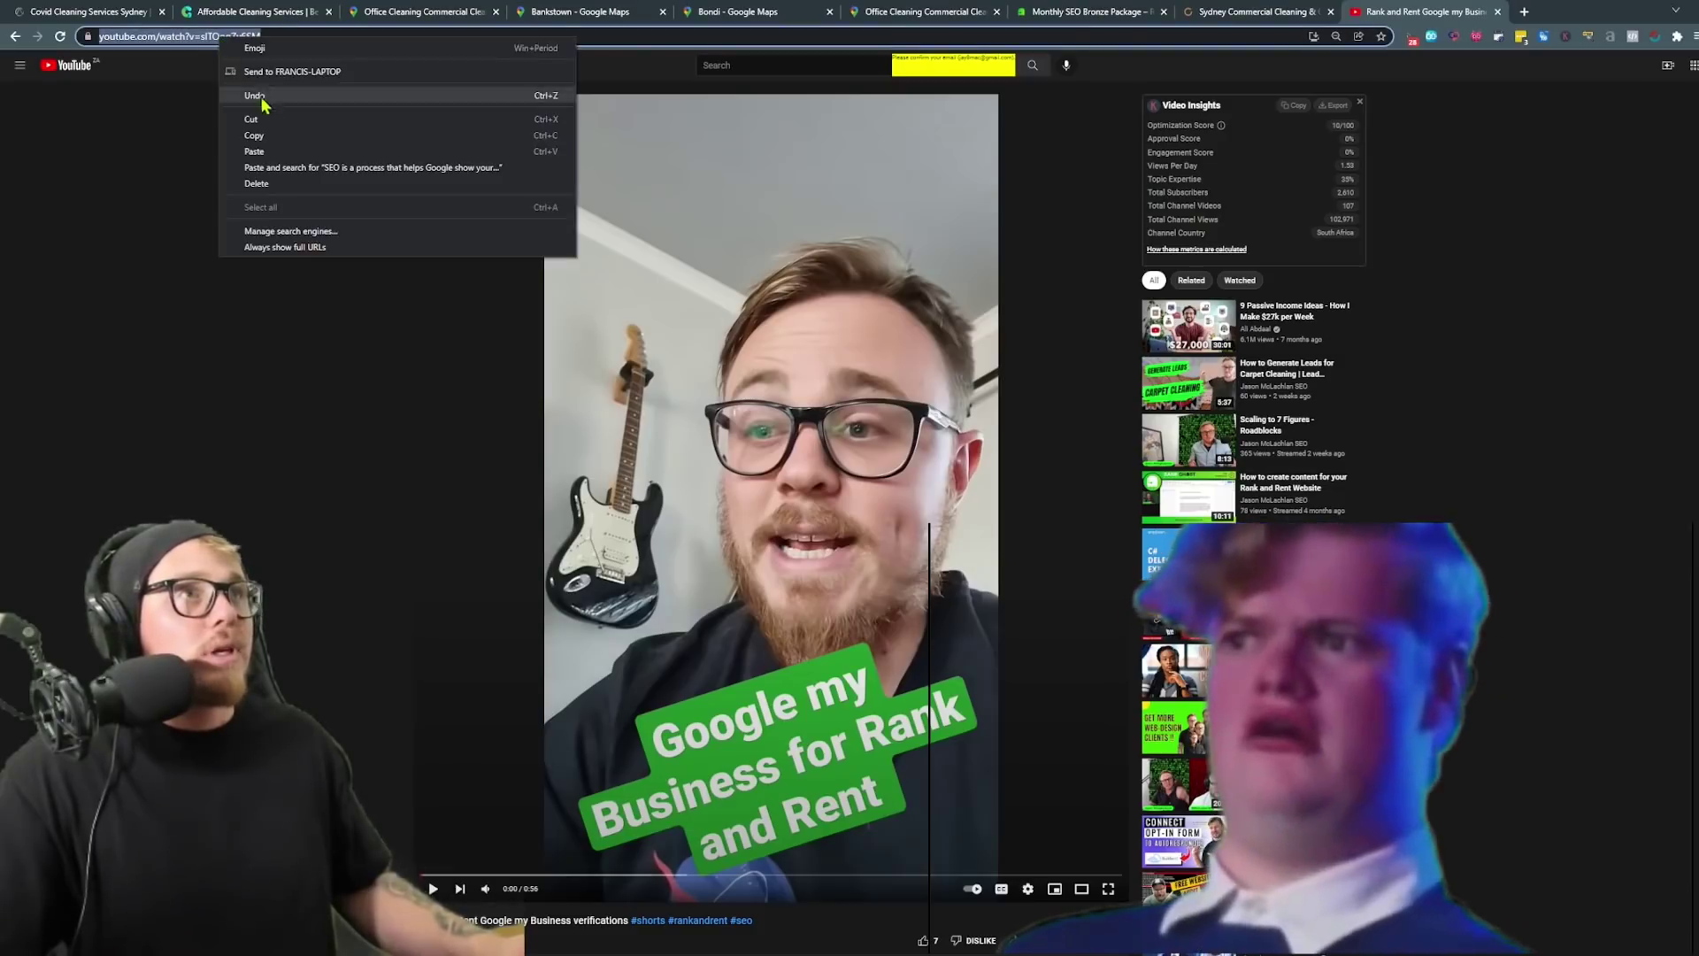
# Paste the short's YouTube URL into Add your video URLs and insert it into the ranking list.
pyautogui.click(266, 110)
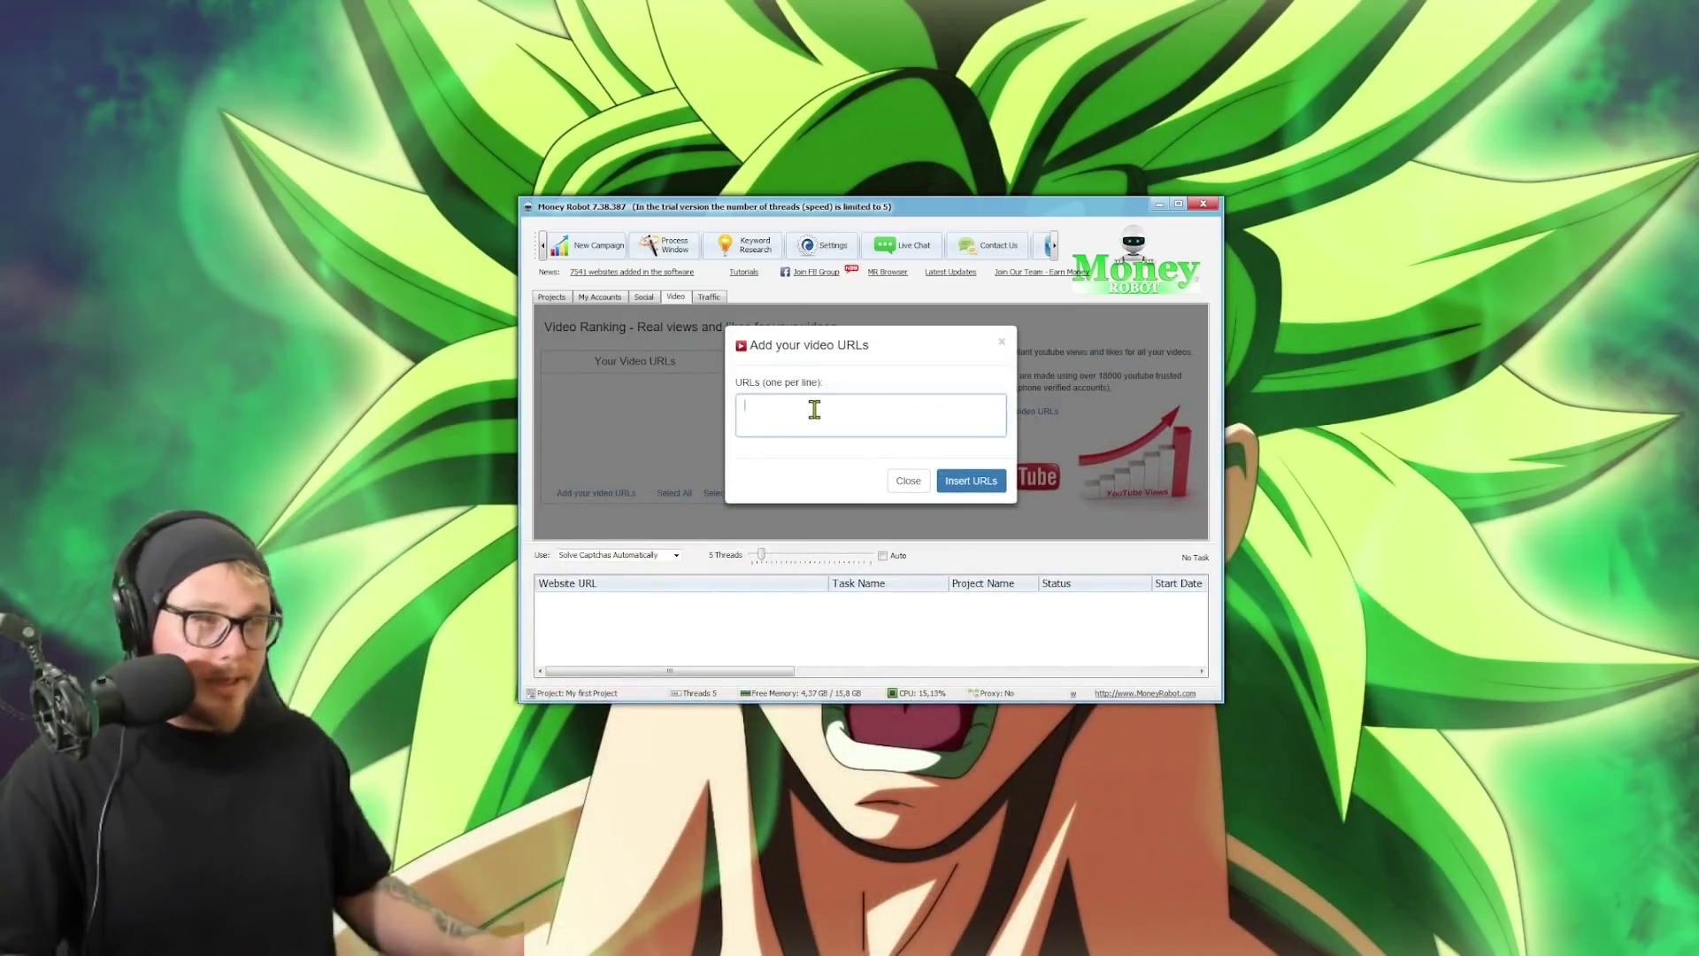
pyautogui.hotkey('ctrl', 'v')
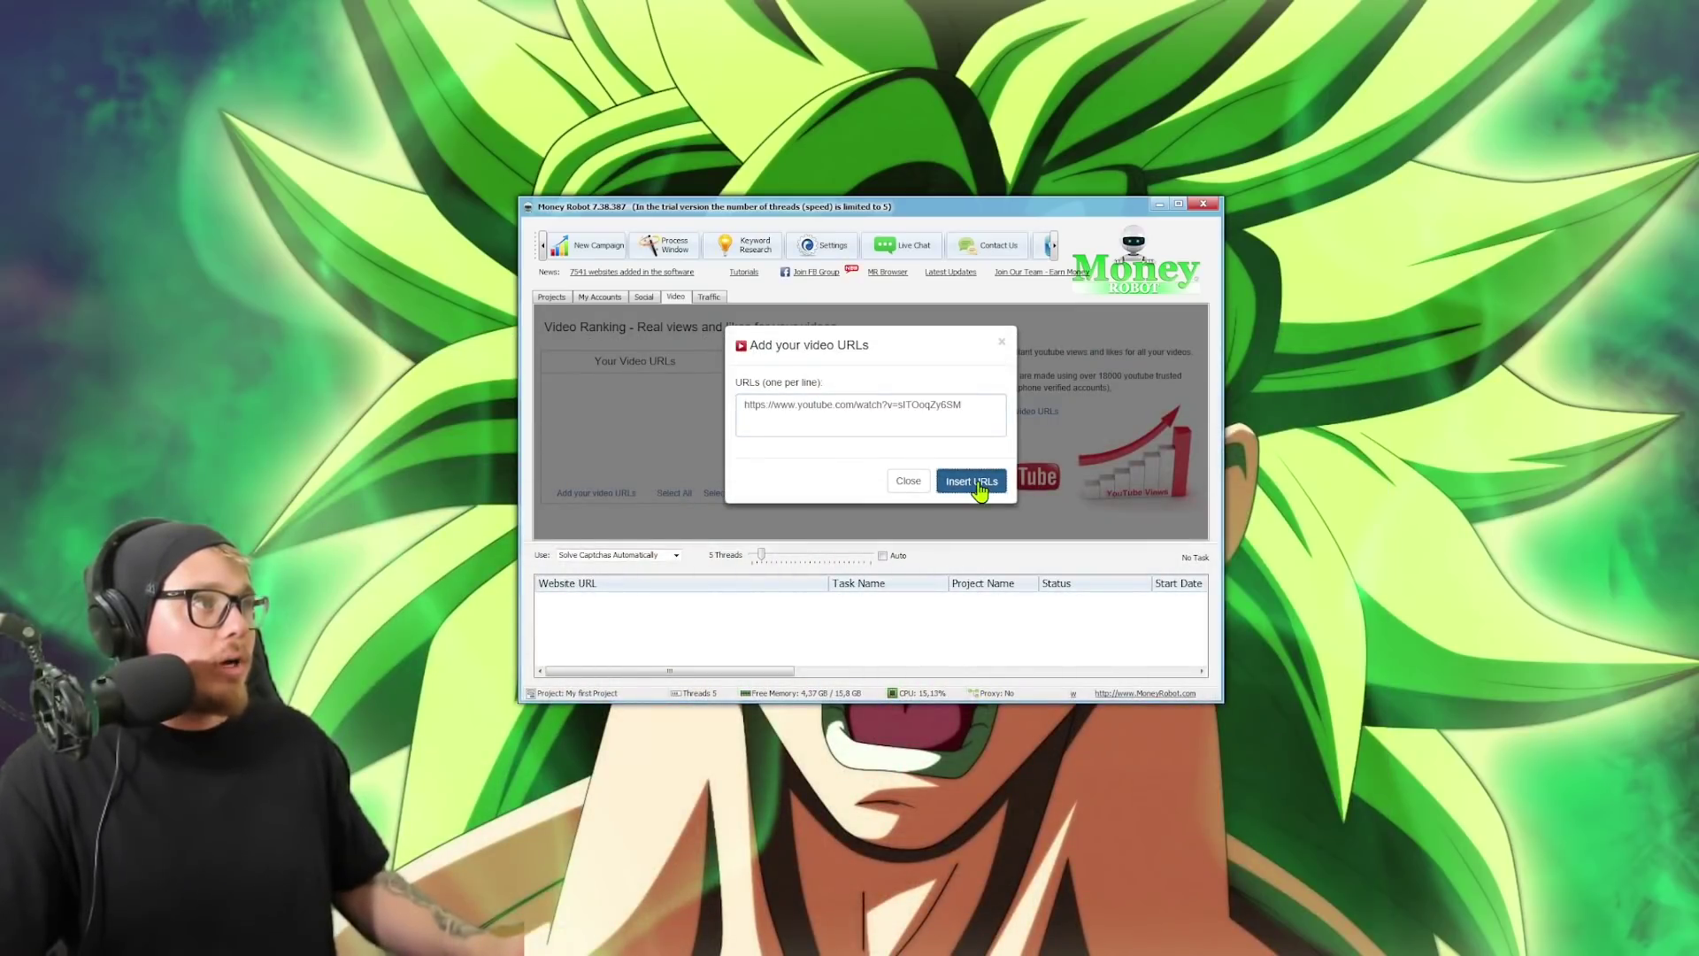
pyautogui.click(977, 483)
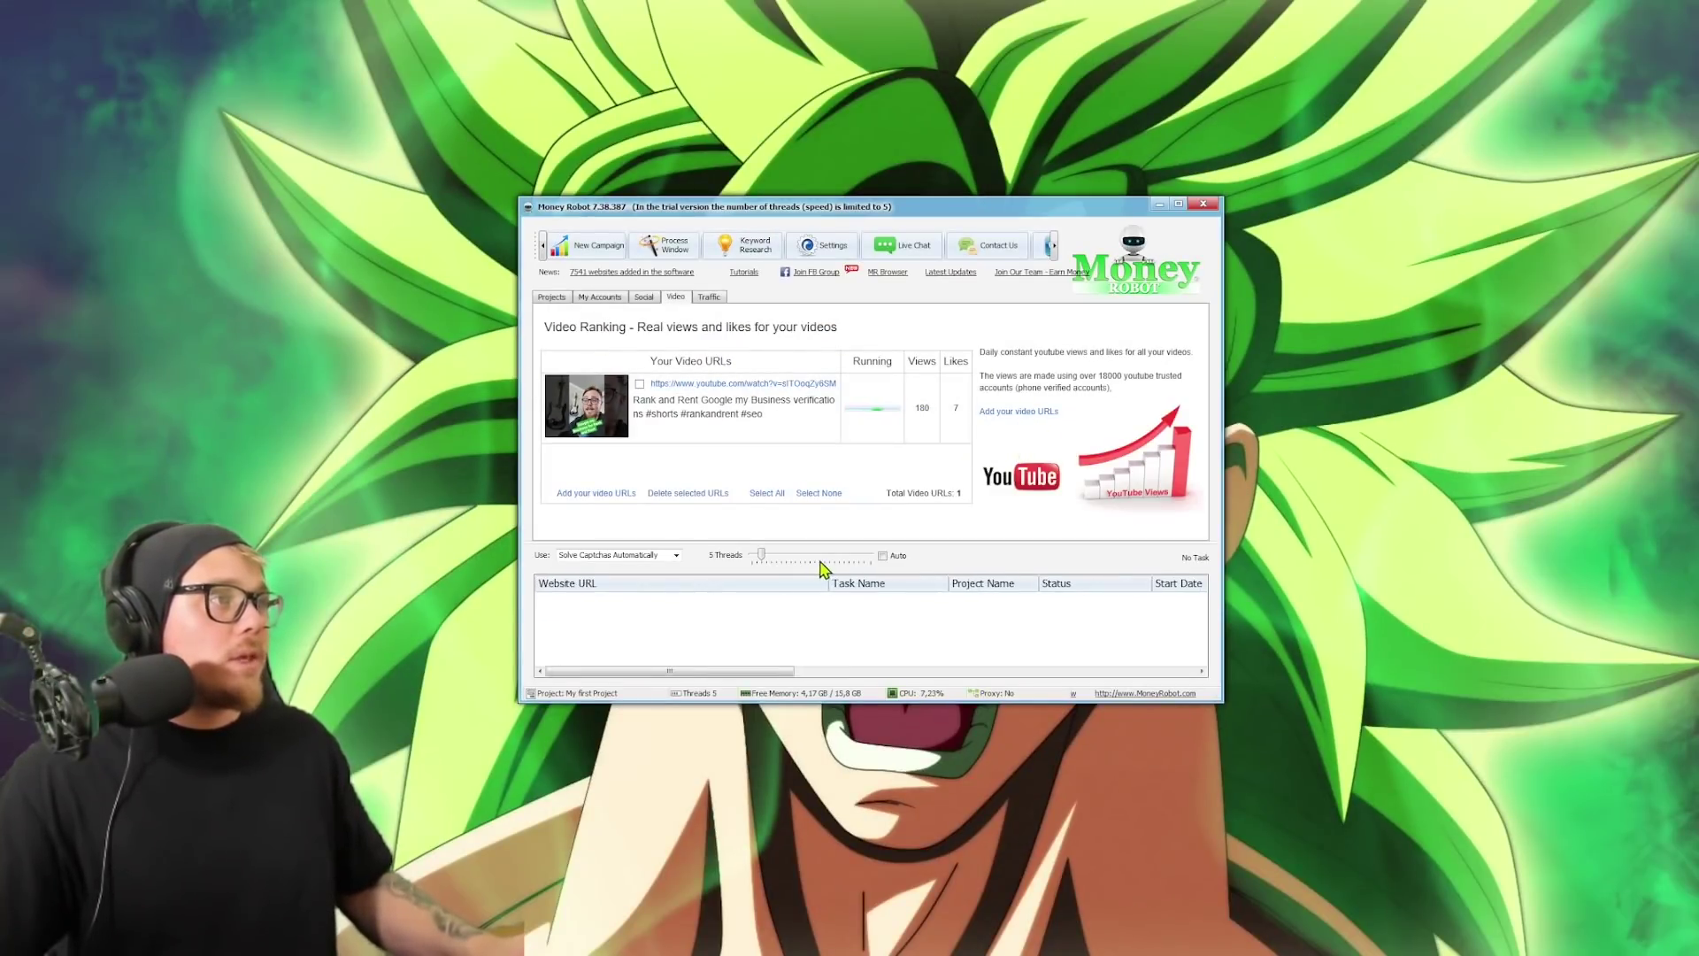
# Start a new tiered SEO campaign, maximize its window, and open the SEO strategy list.
pyautogui.click(576, 248)
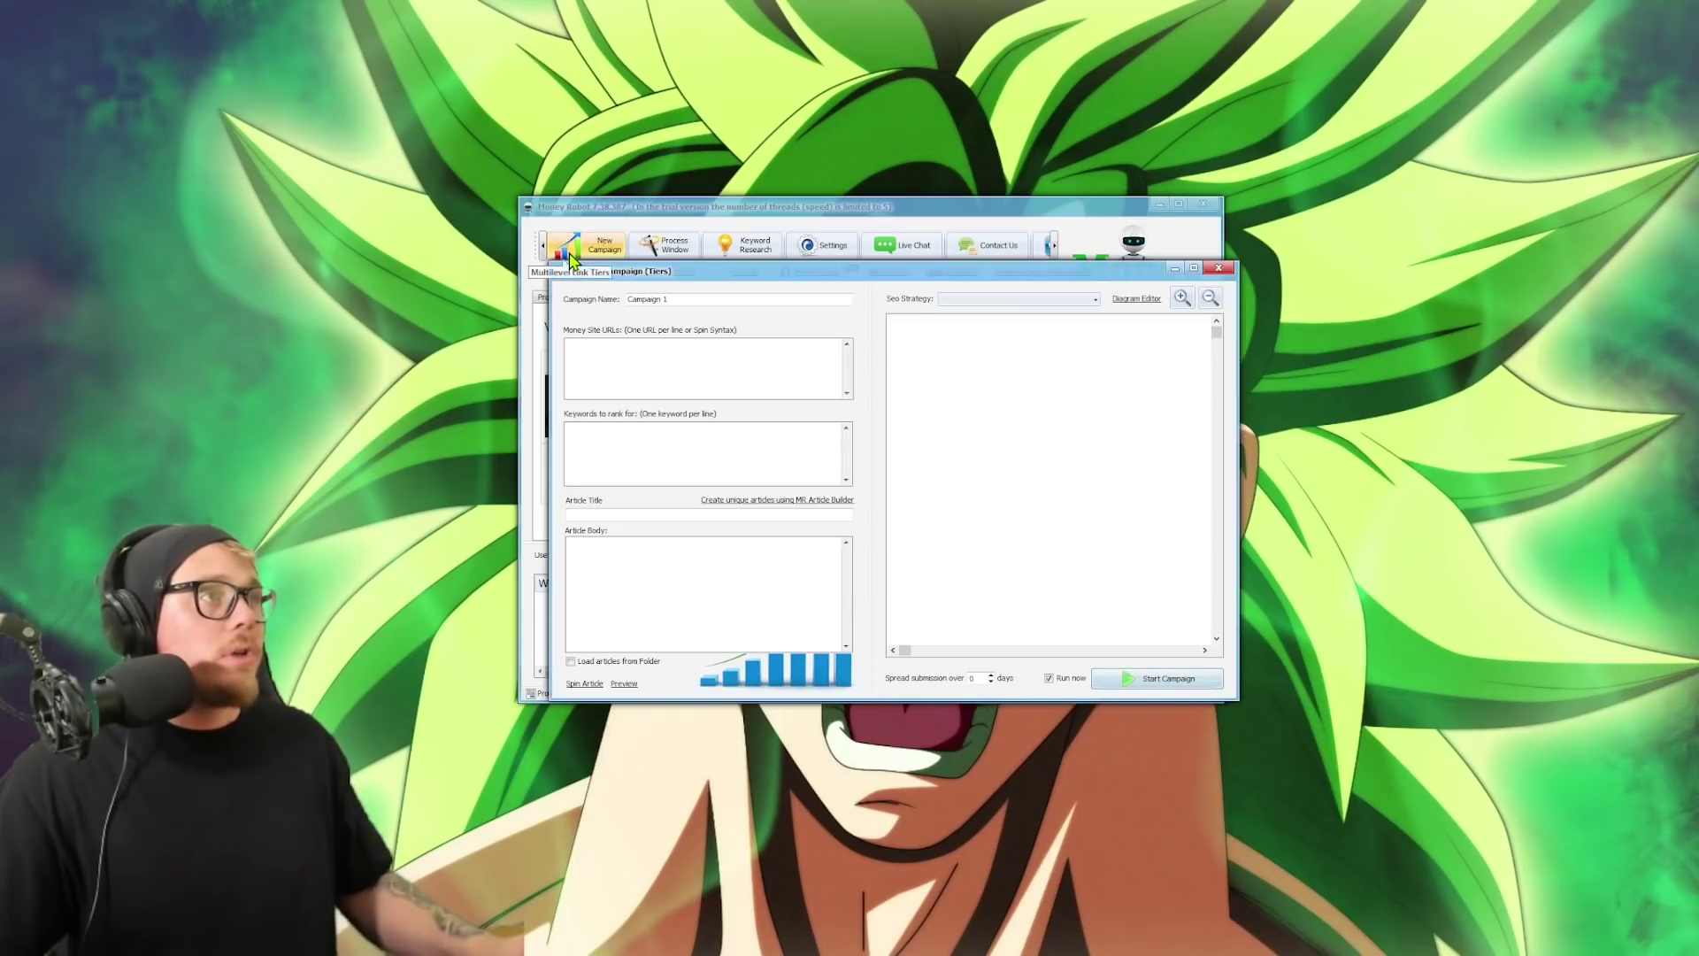
pyautogui.click(1193, 268)
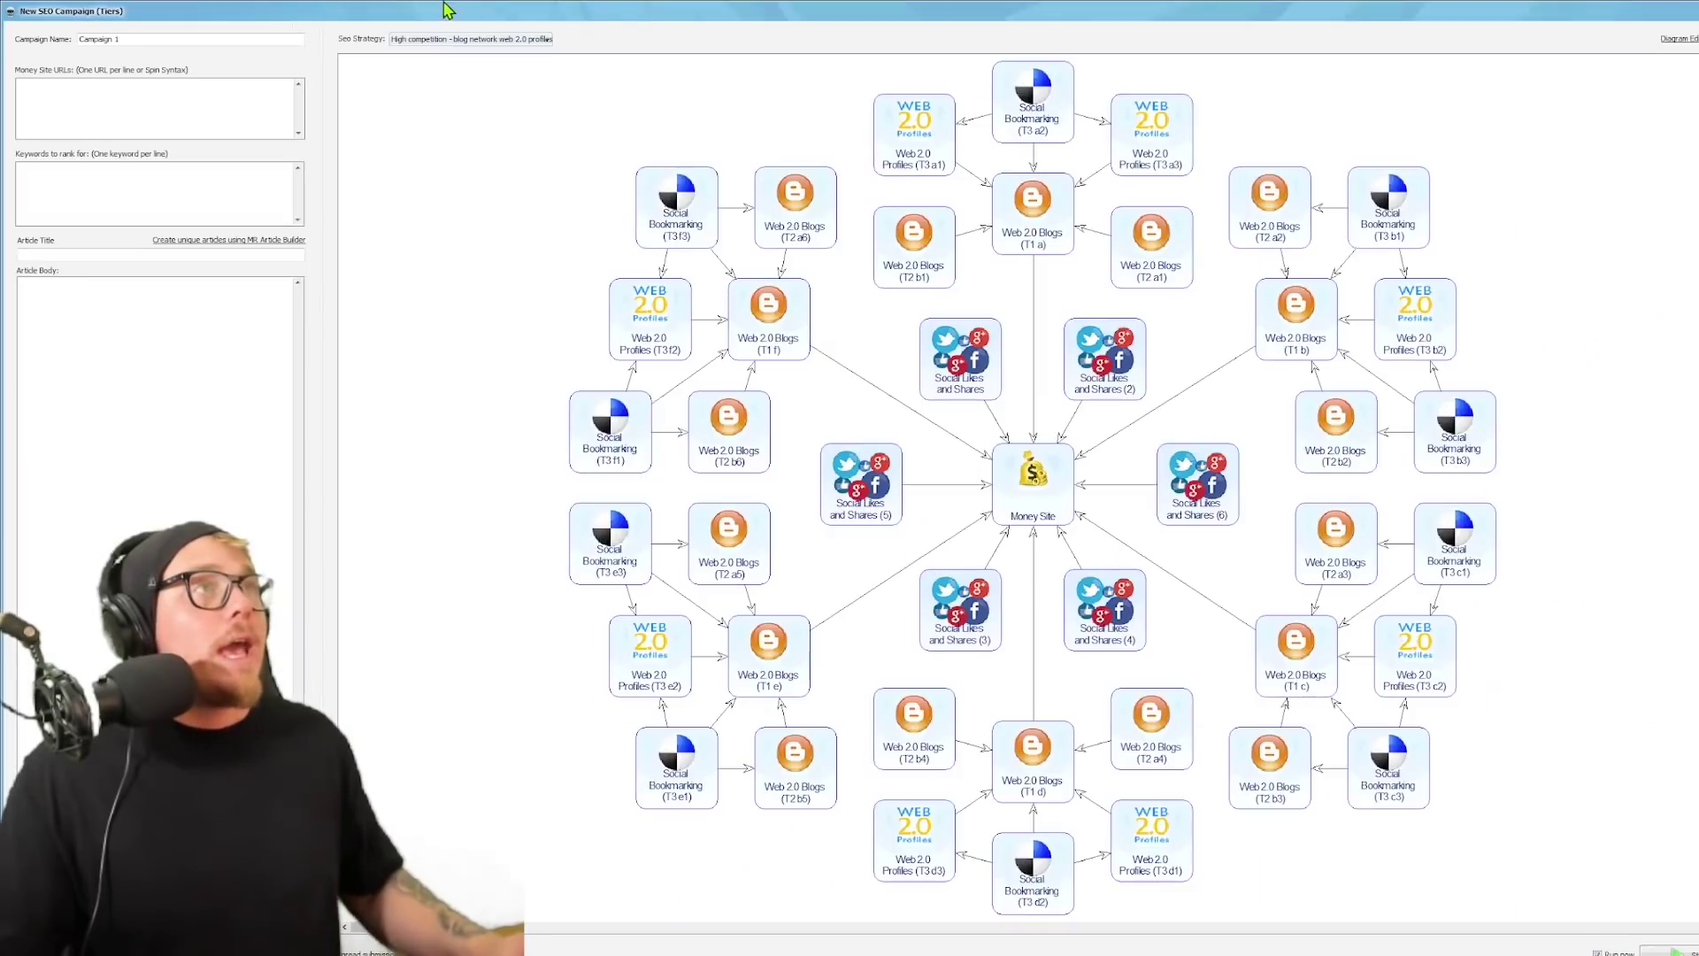
pyautogui.click(651, 115)
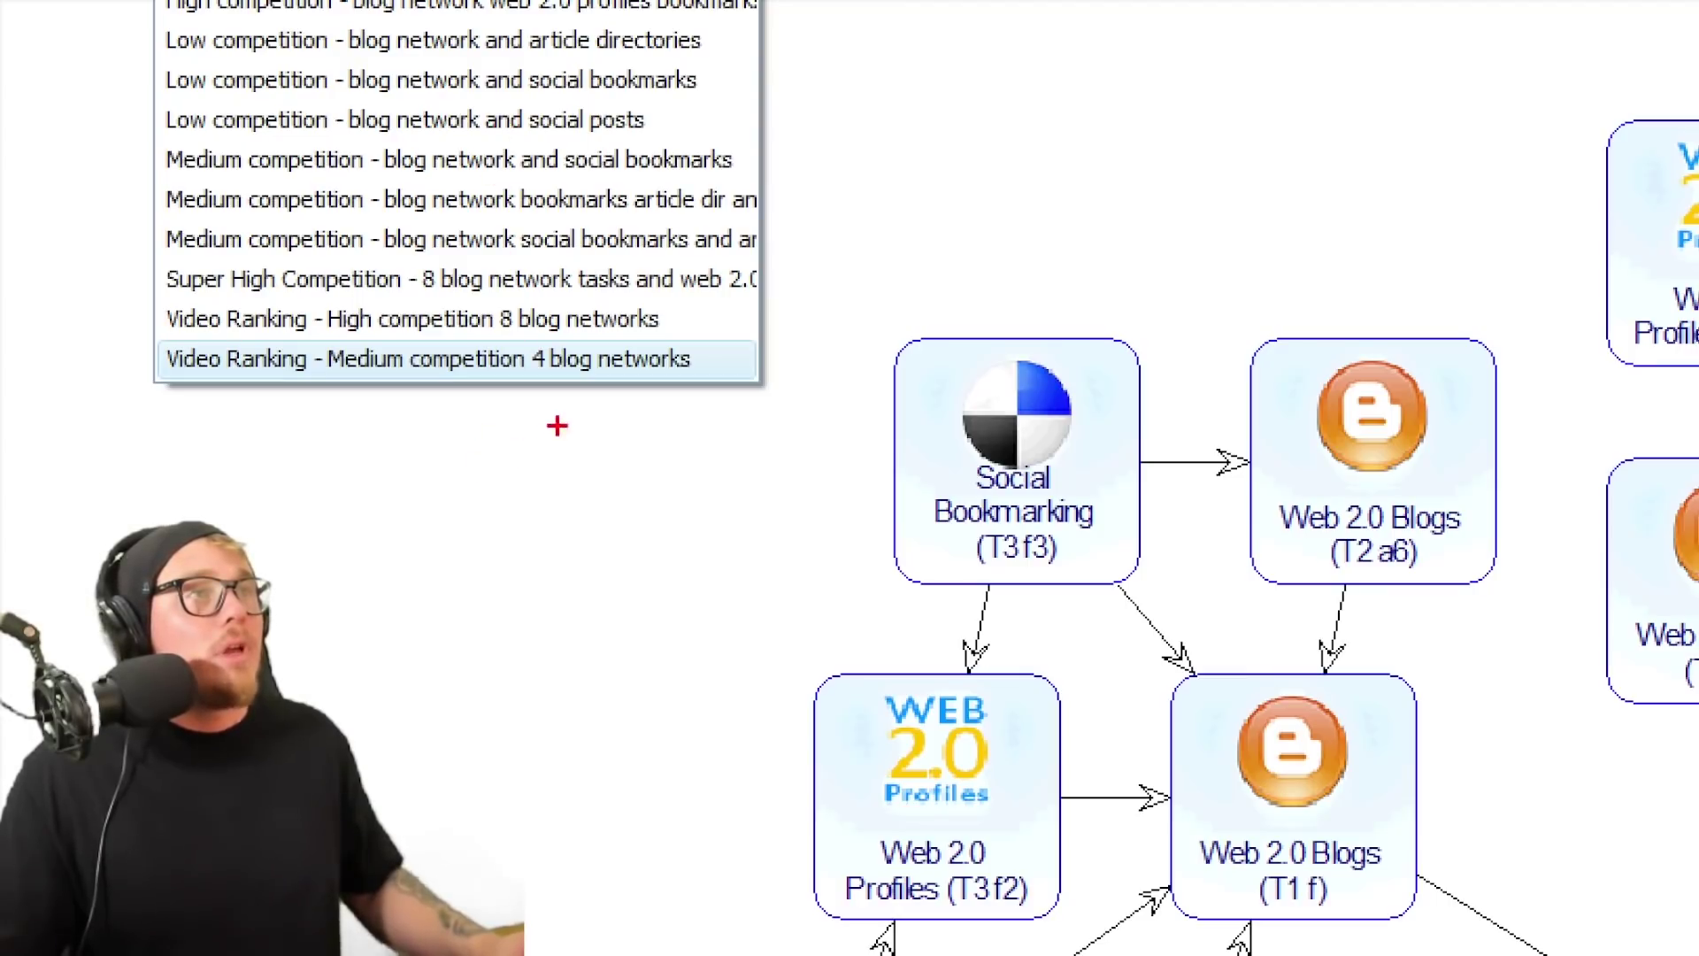
pyautogui.moveTo(338, 549)
pyautogui.mouseDown()
pyautogui.moveTo(424, 417)
pyautogui.moveTo(473, 399)
pyautogui.mouseUp()
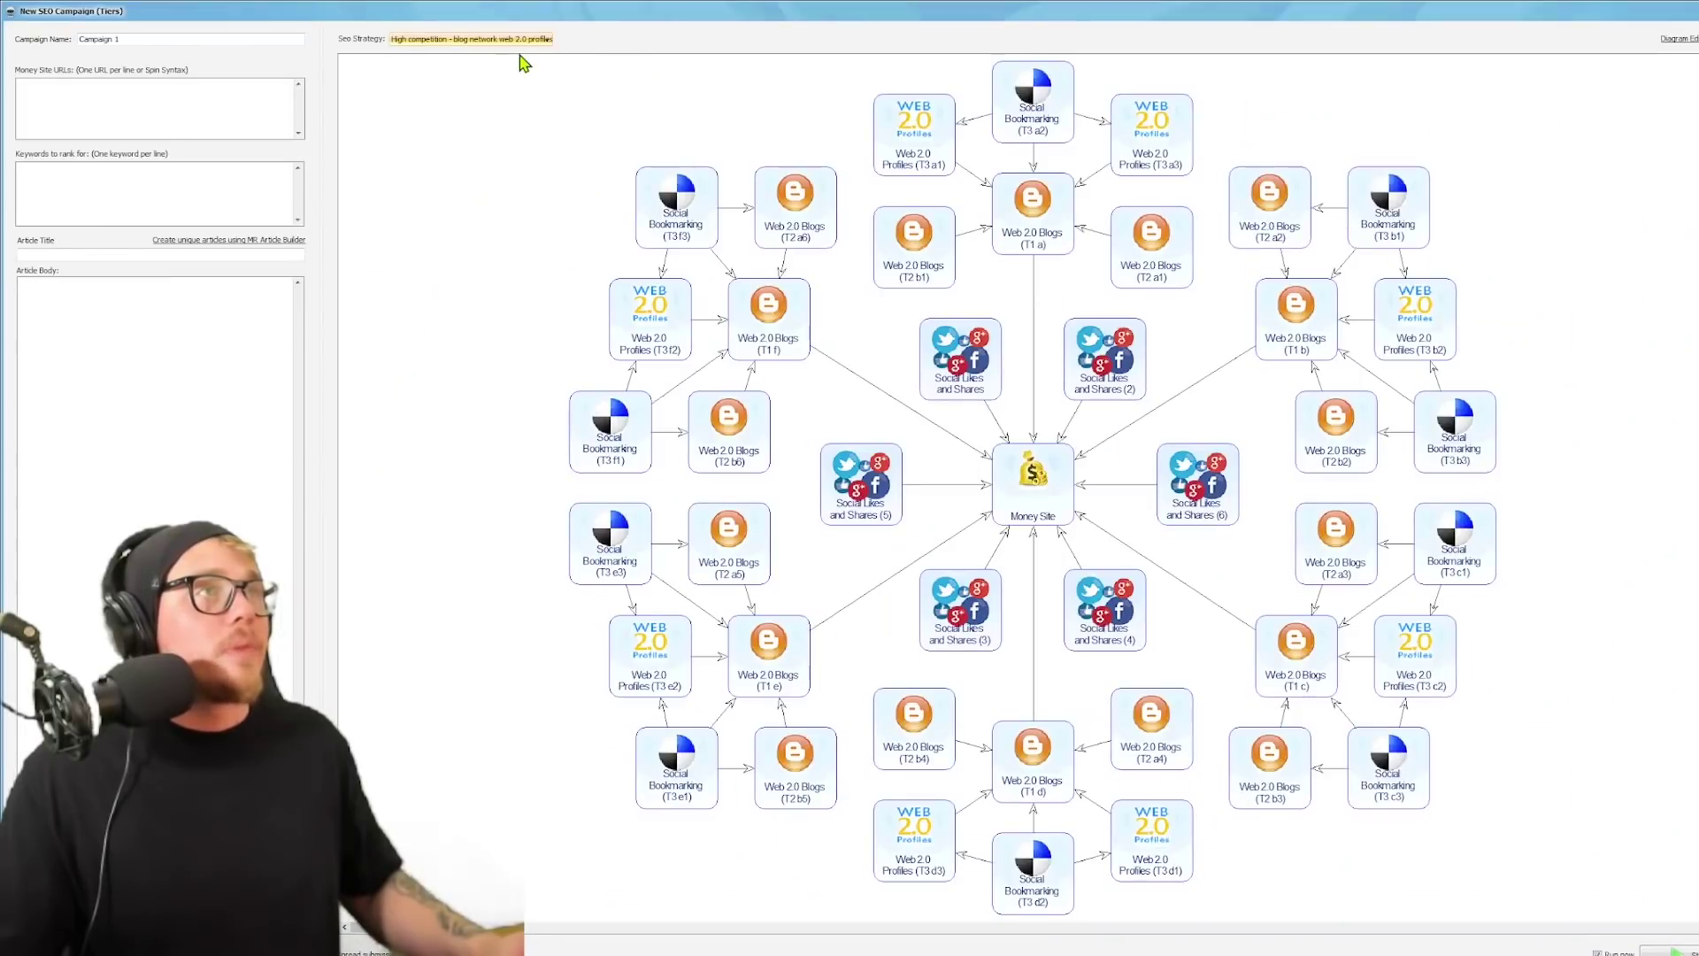
pyautogui.click(522, 41)
# Choose 'Video Ranking - Medium competition 4 blog networks', name the campaign 'Jays video', and paste the YouTube link.
pyautogui.click(493, 174)
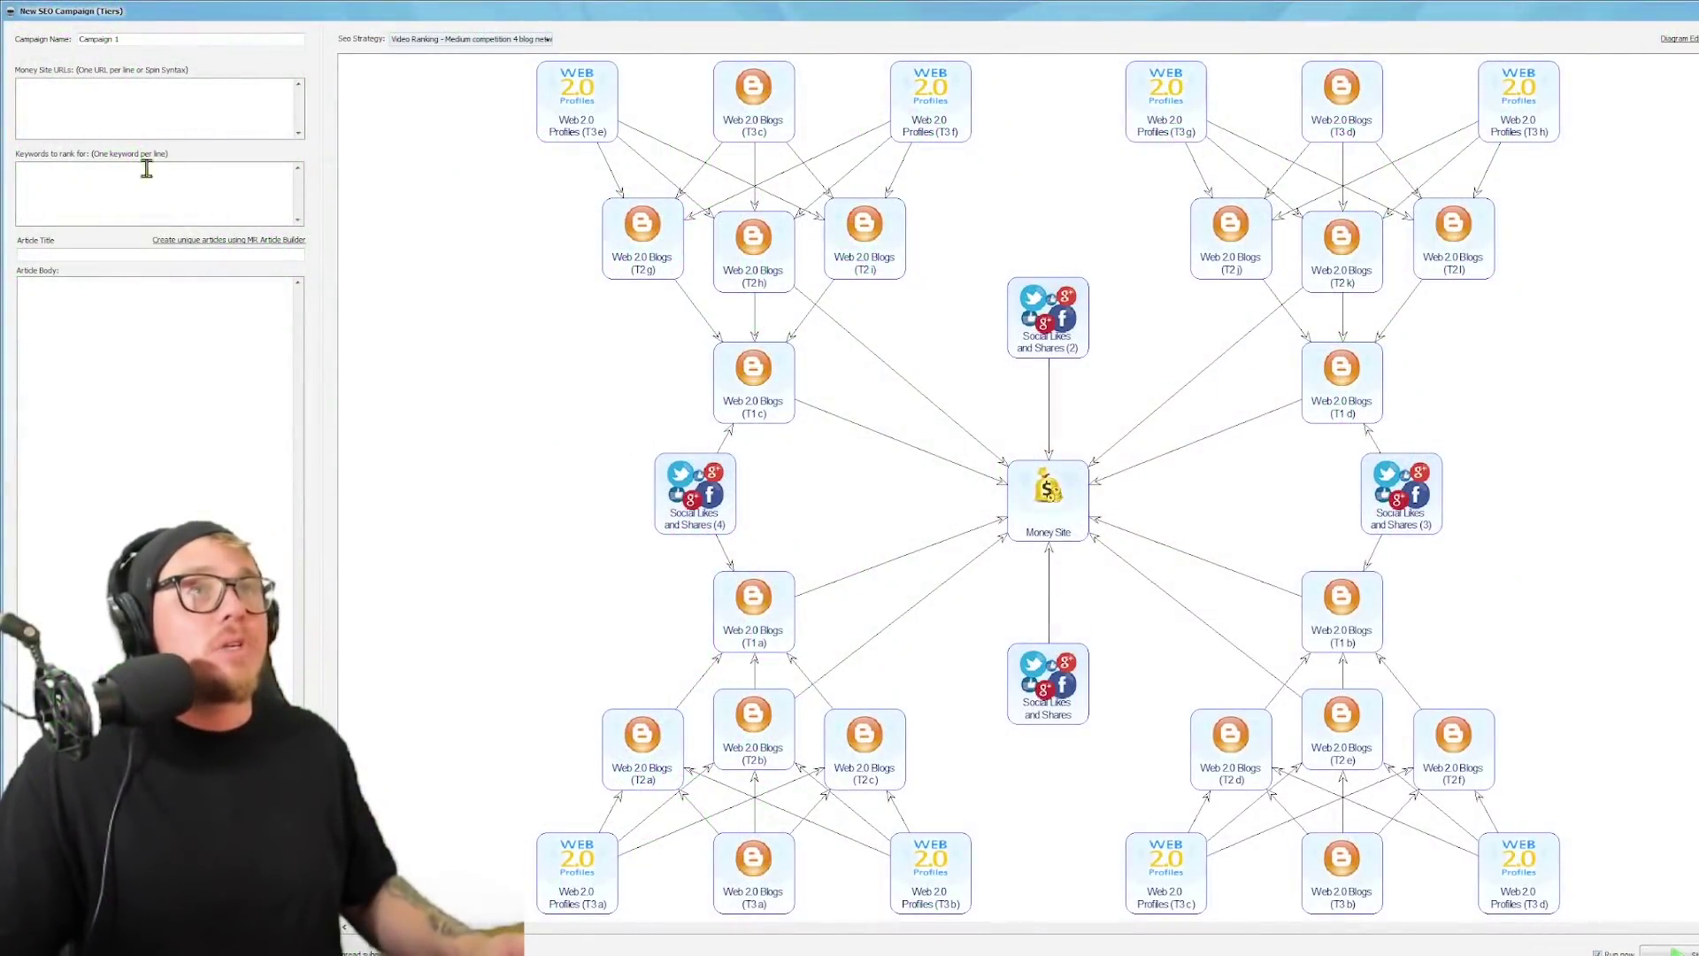
pyautogui.moveTo(133, 39); pyautogui.dragTo(71, 42)
pyautogui.write('Jays video')
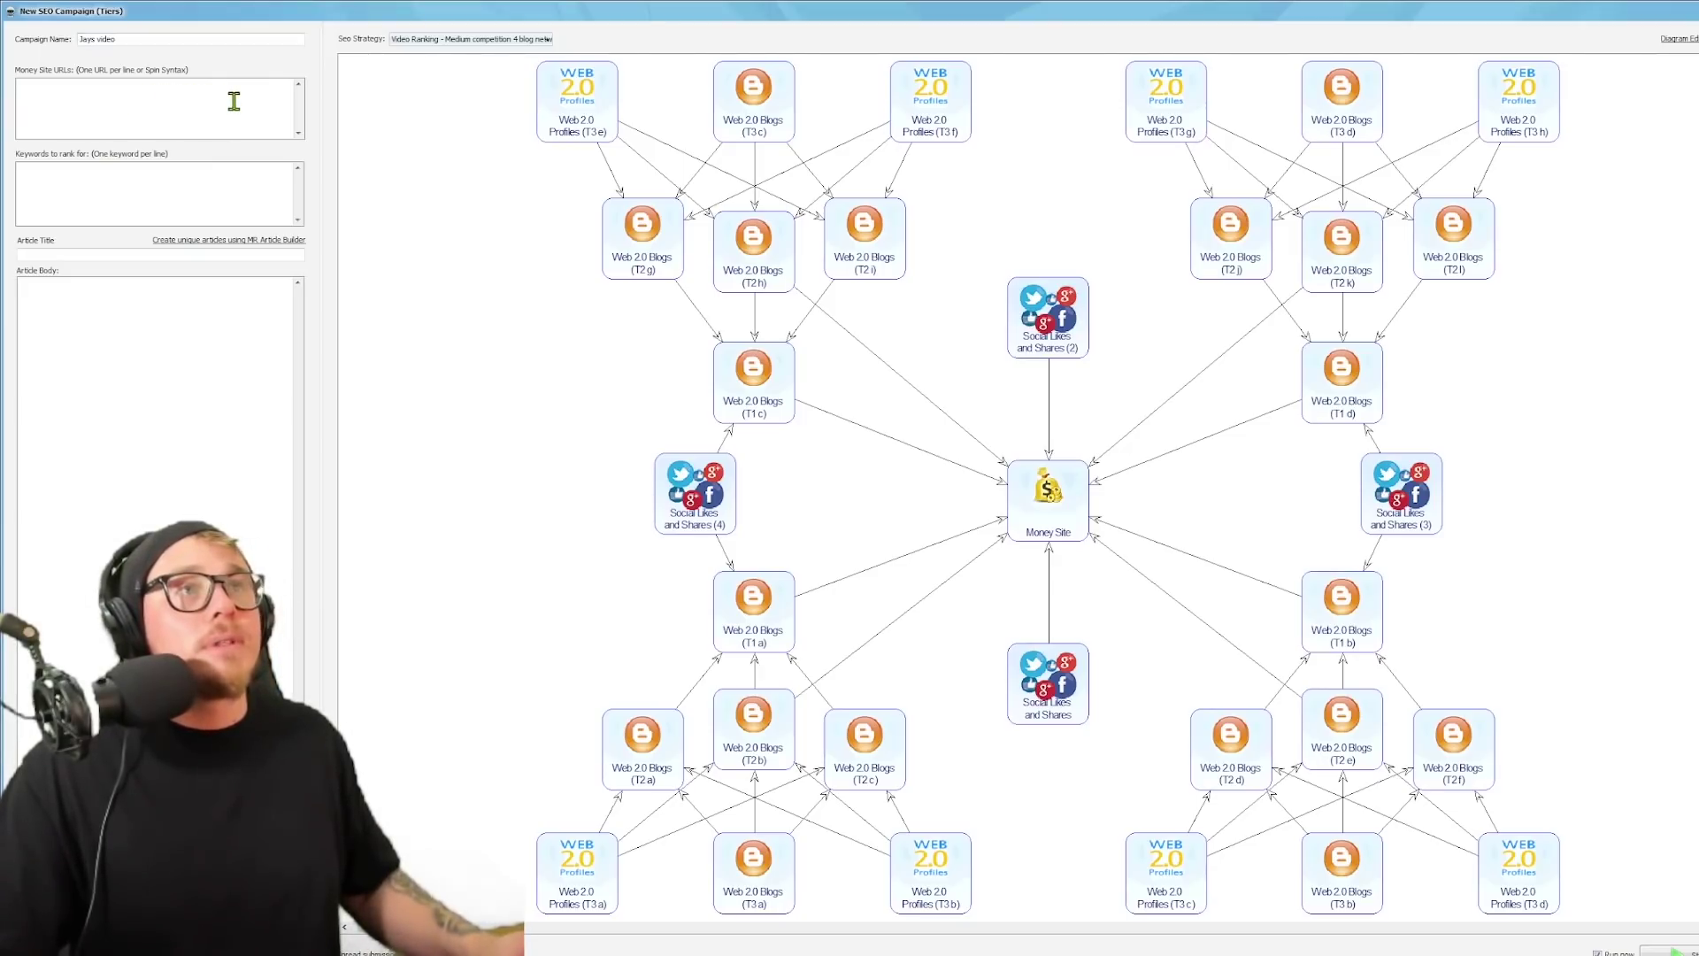
pyautogui.write('https://www.youtube.com/watch?v=sITOoqZy6SM')
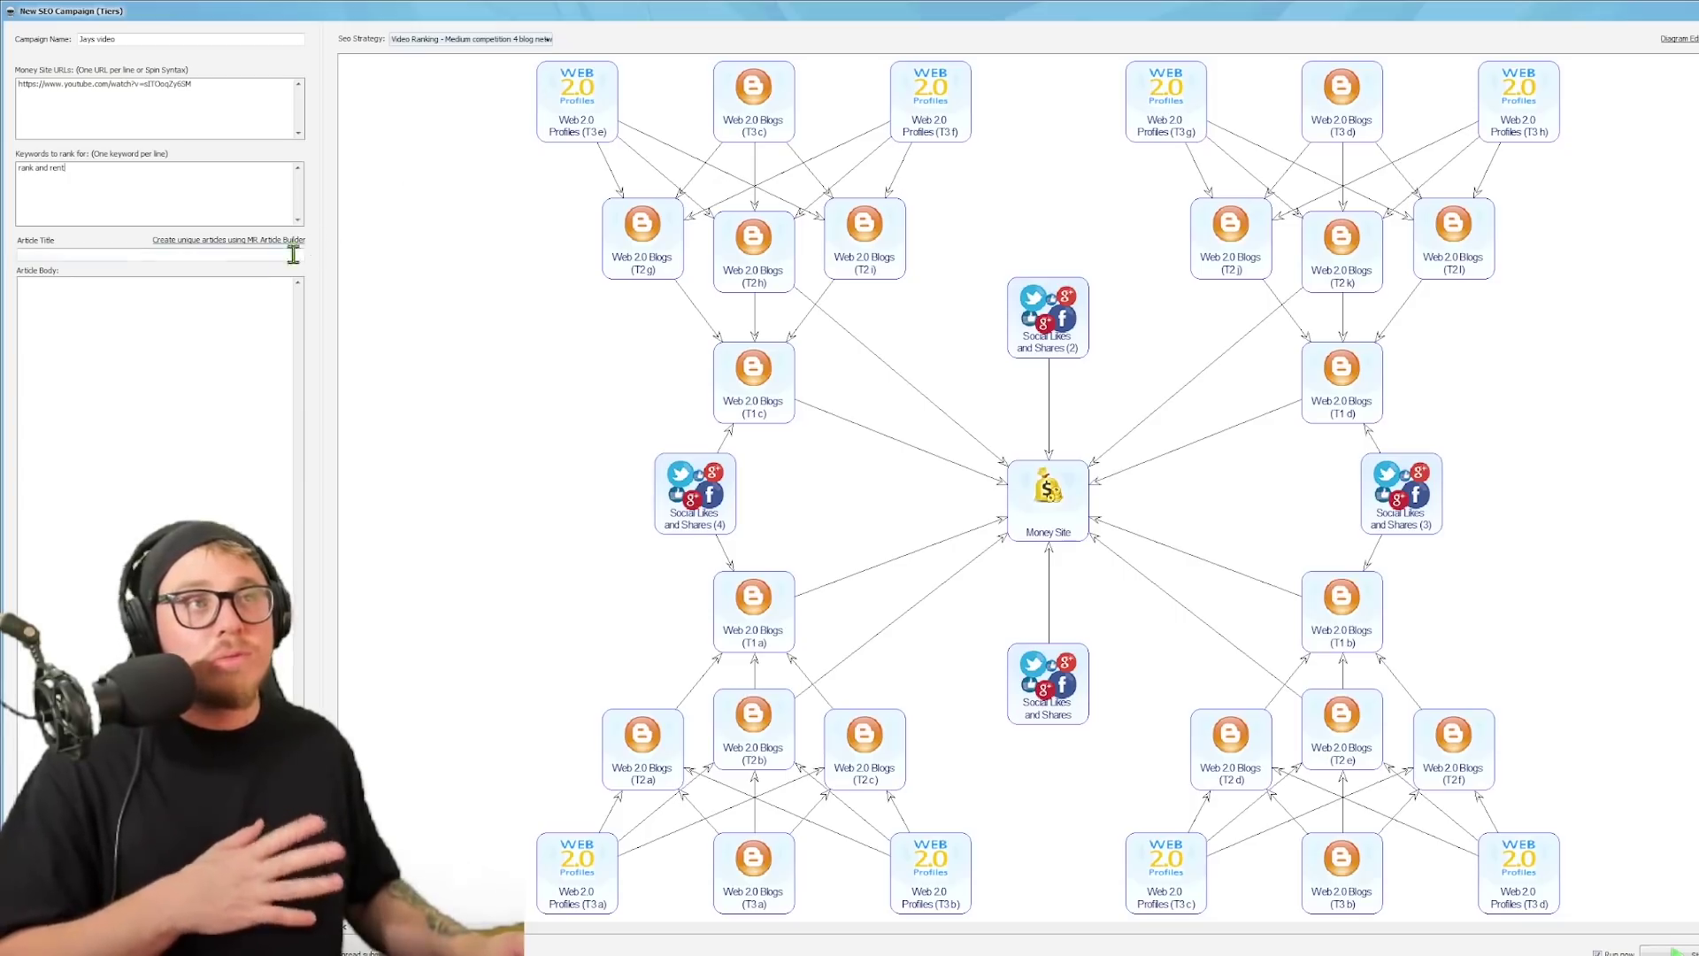
# Build a unique rank and rent article with MR Article Builder and preview a spun version.
pyautogui.click(270, 244)
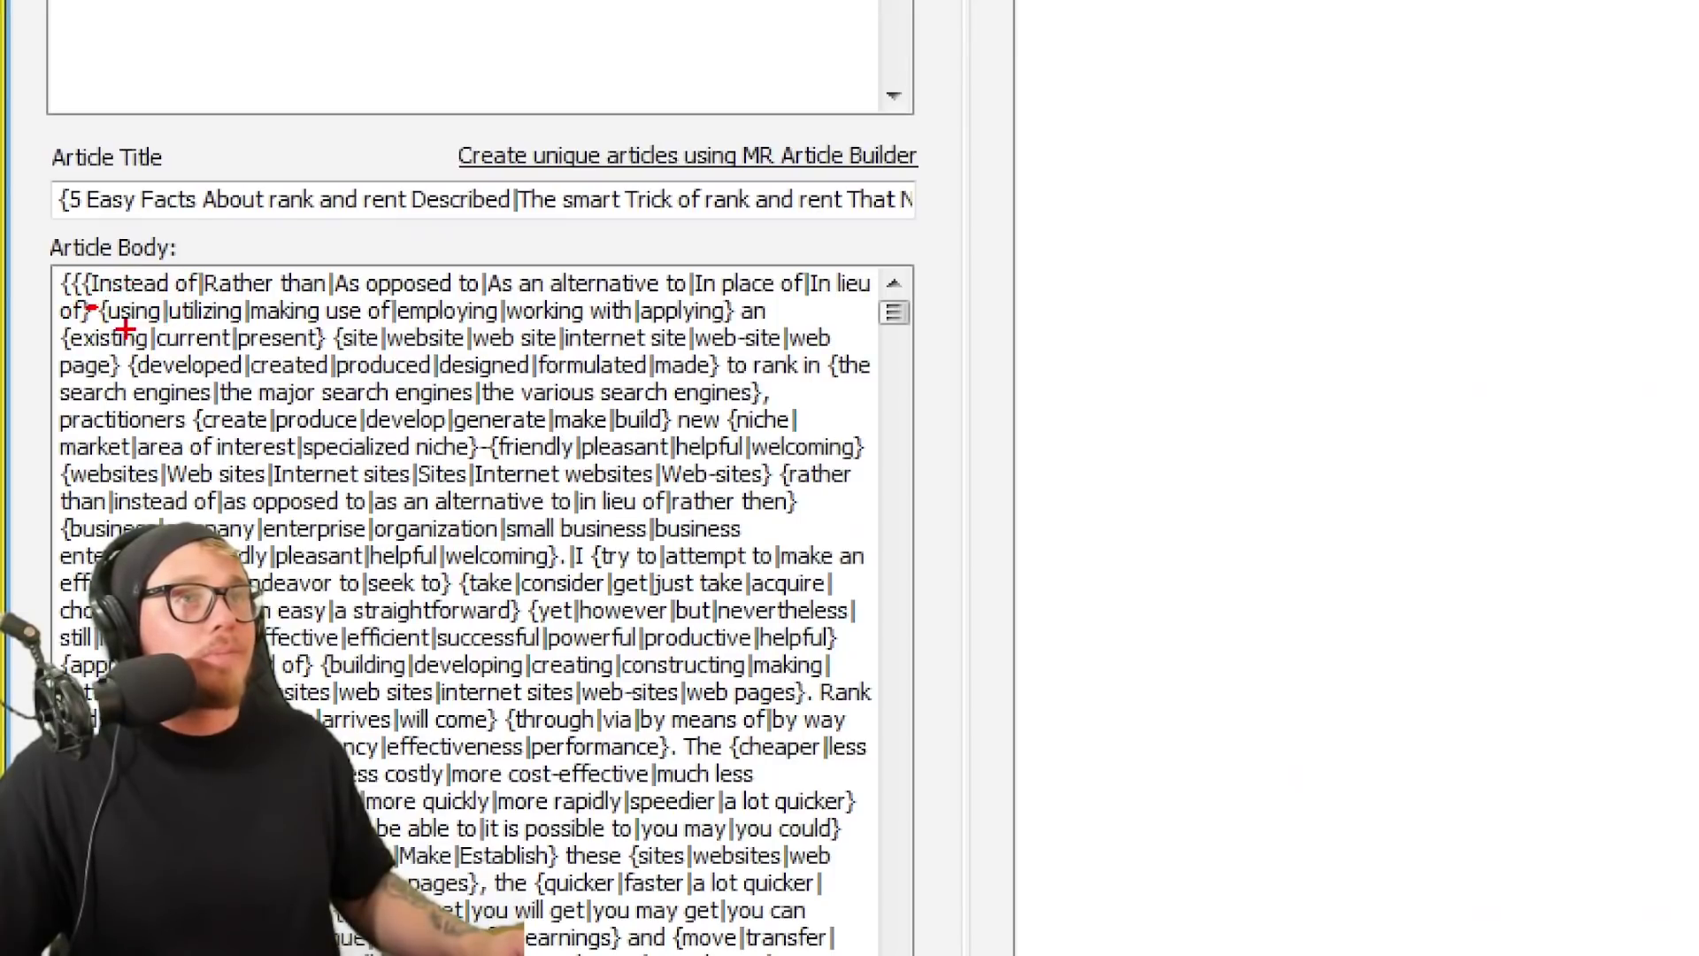
pyautogui.moveTo(161, 325); pyautogui.dragTo(380, 333)
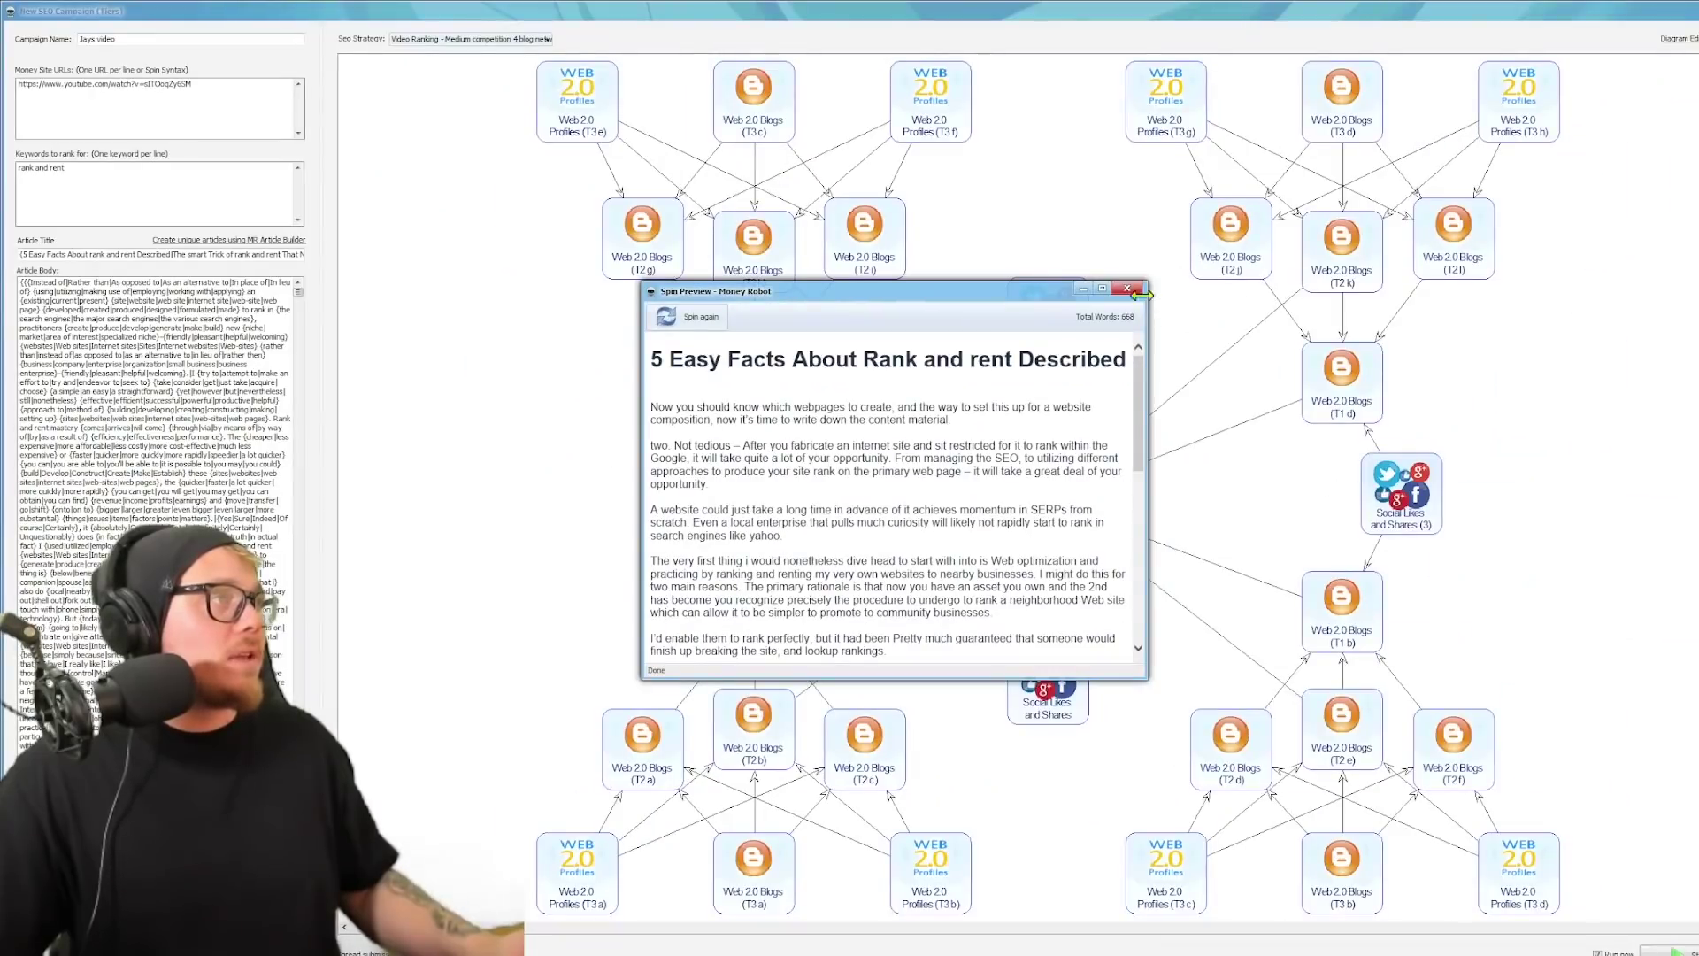
# Maximize the spin preview, follow its 'here' link to the YouTube video, and pause it.
pyautogui.click(1101, 289)
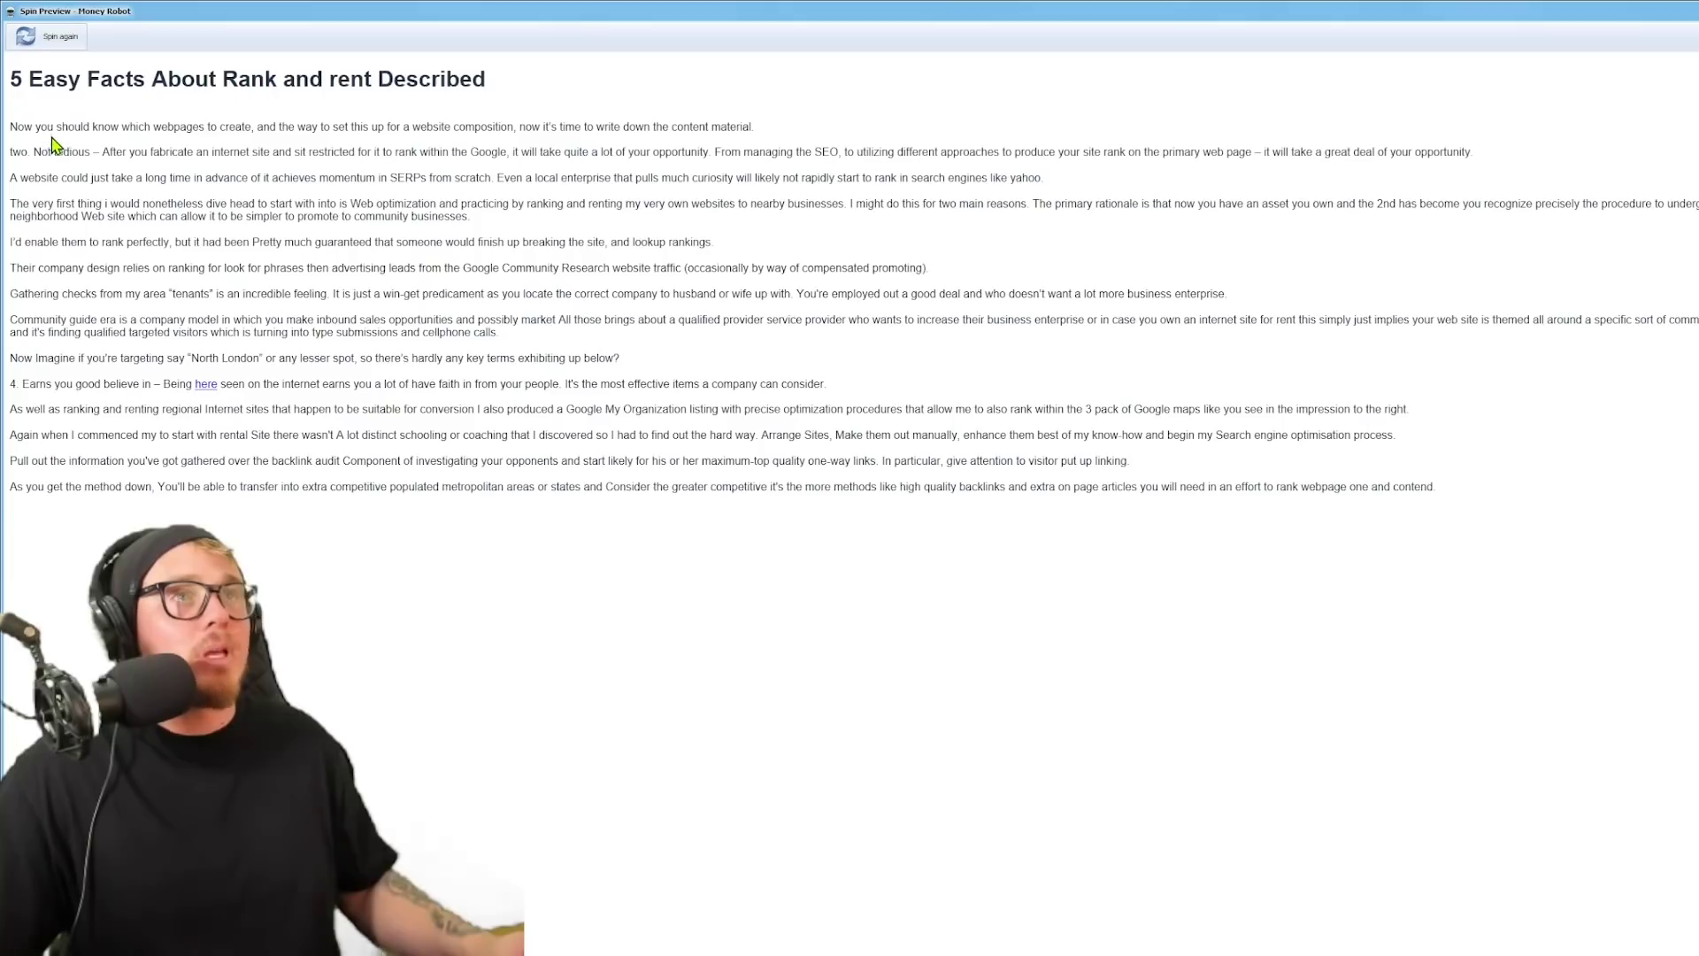
pyautogui.click(206, 389)
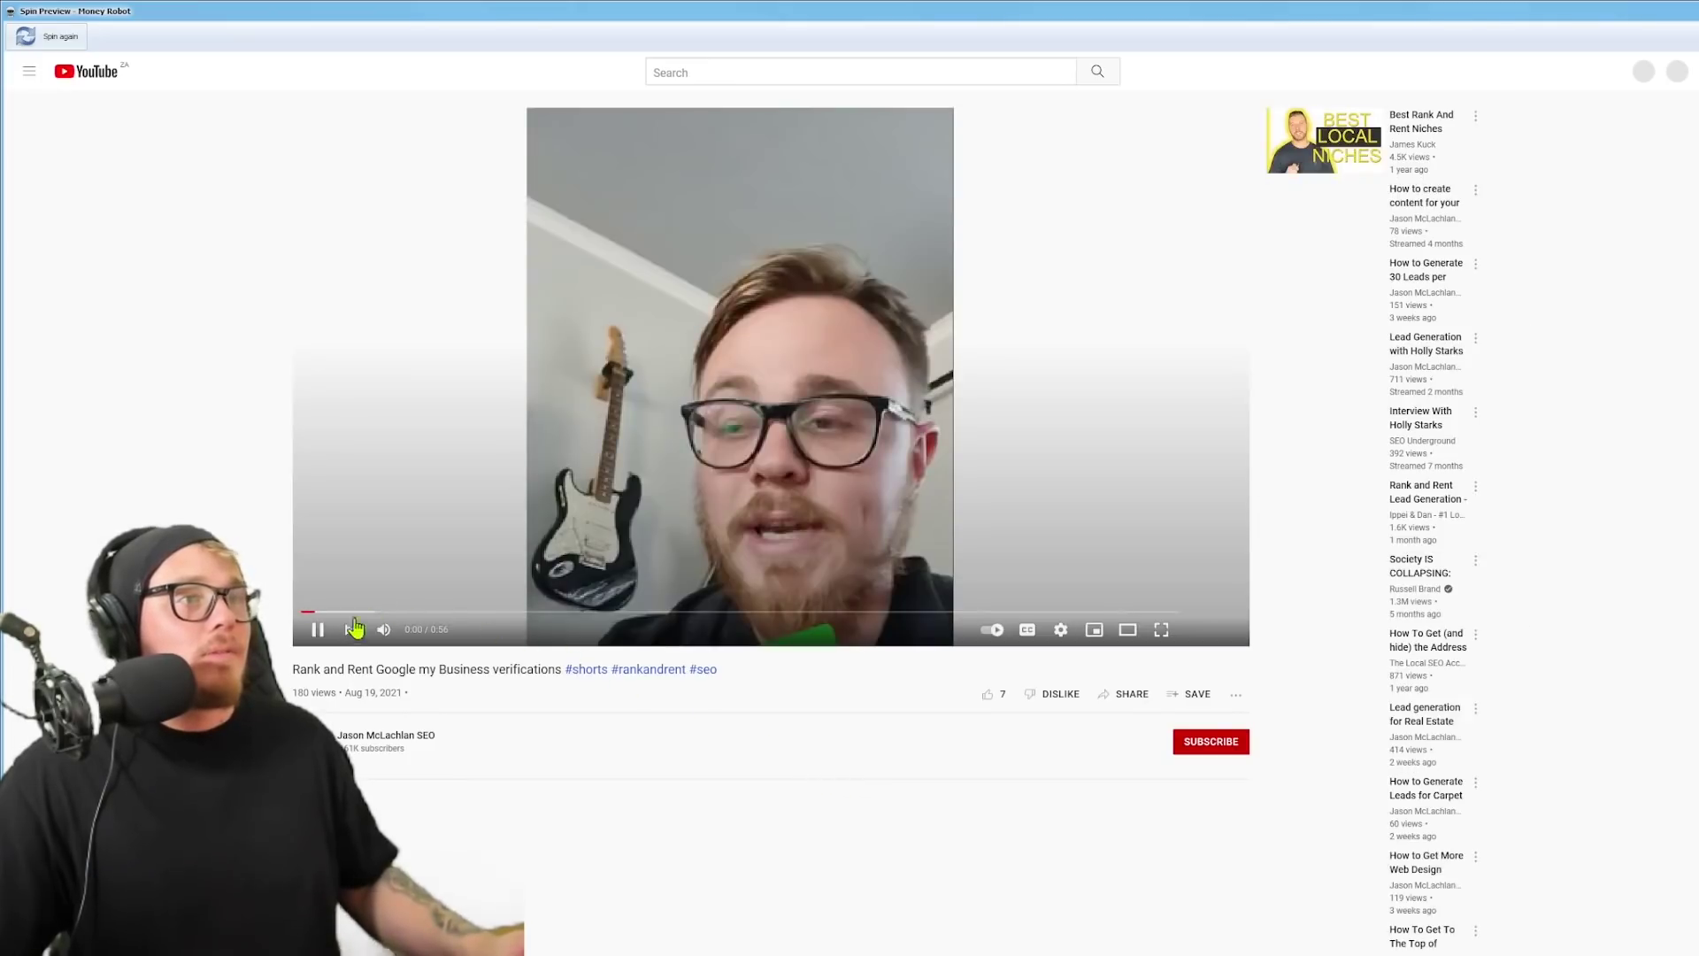
pyautogui.click(317, 629)
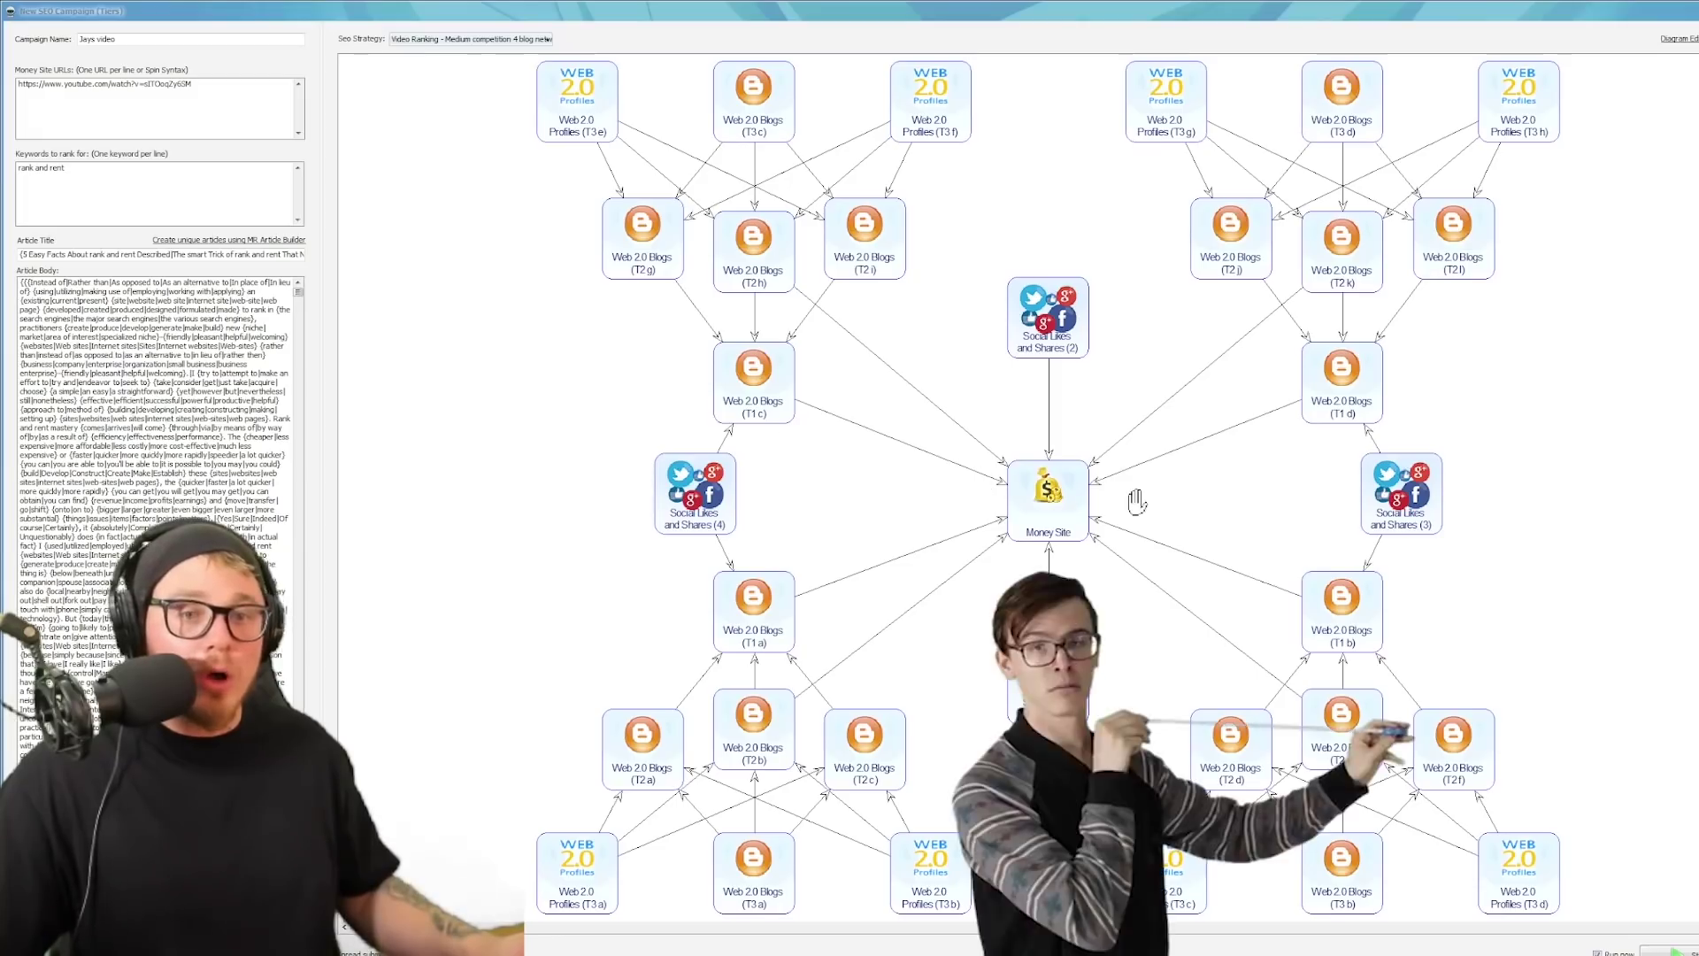
pyautogui.moveTo(1573, 576); pyautogui.dragTo(1560, 543)
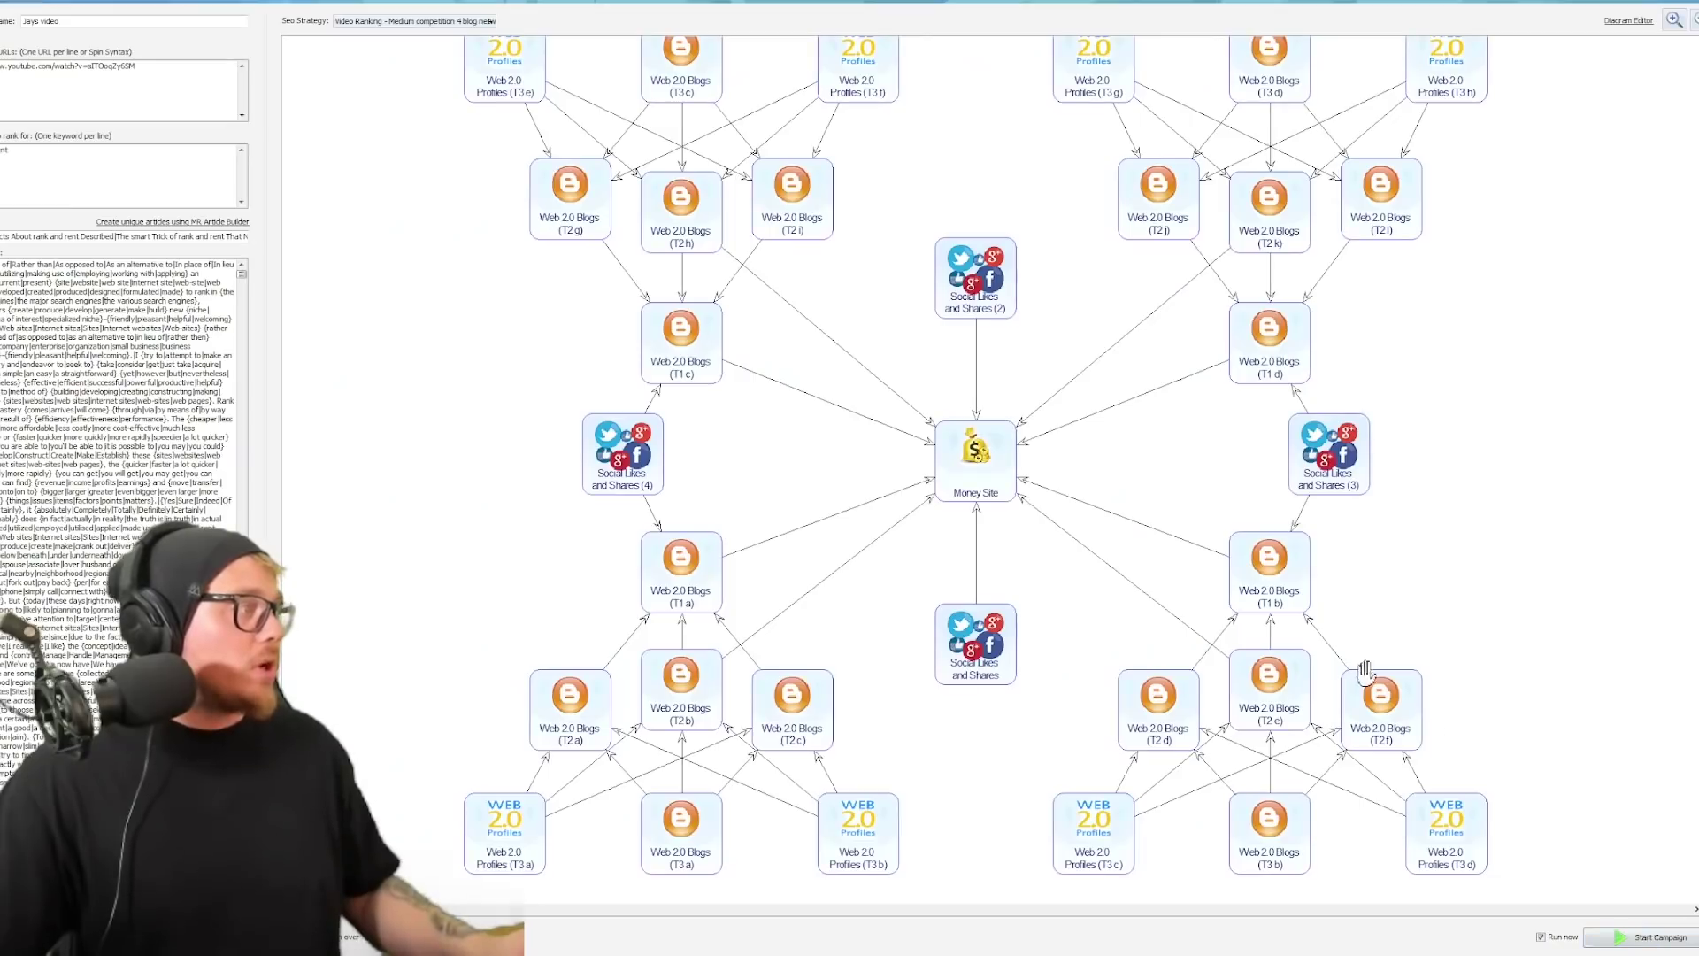
pyautogui.click(1649, 944)
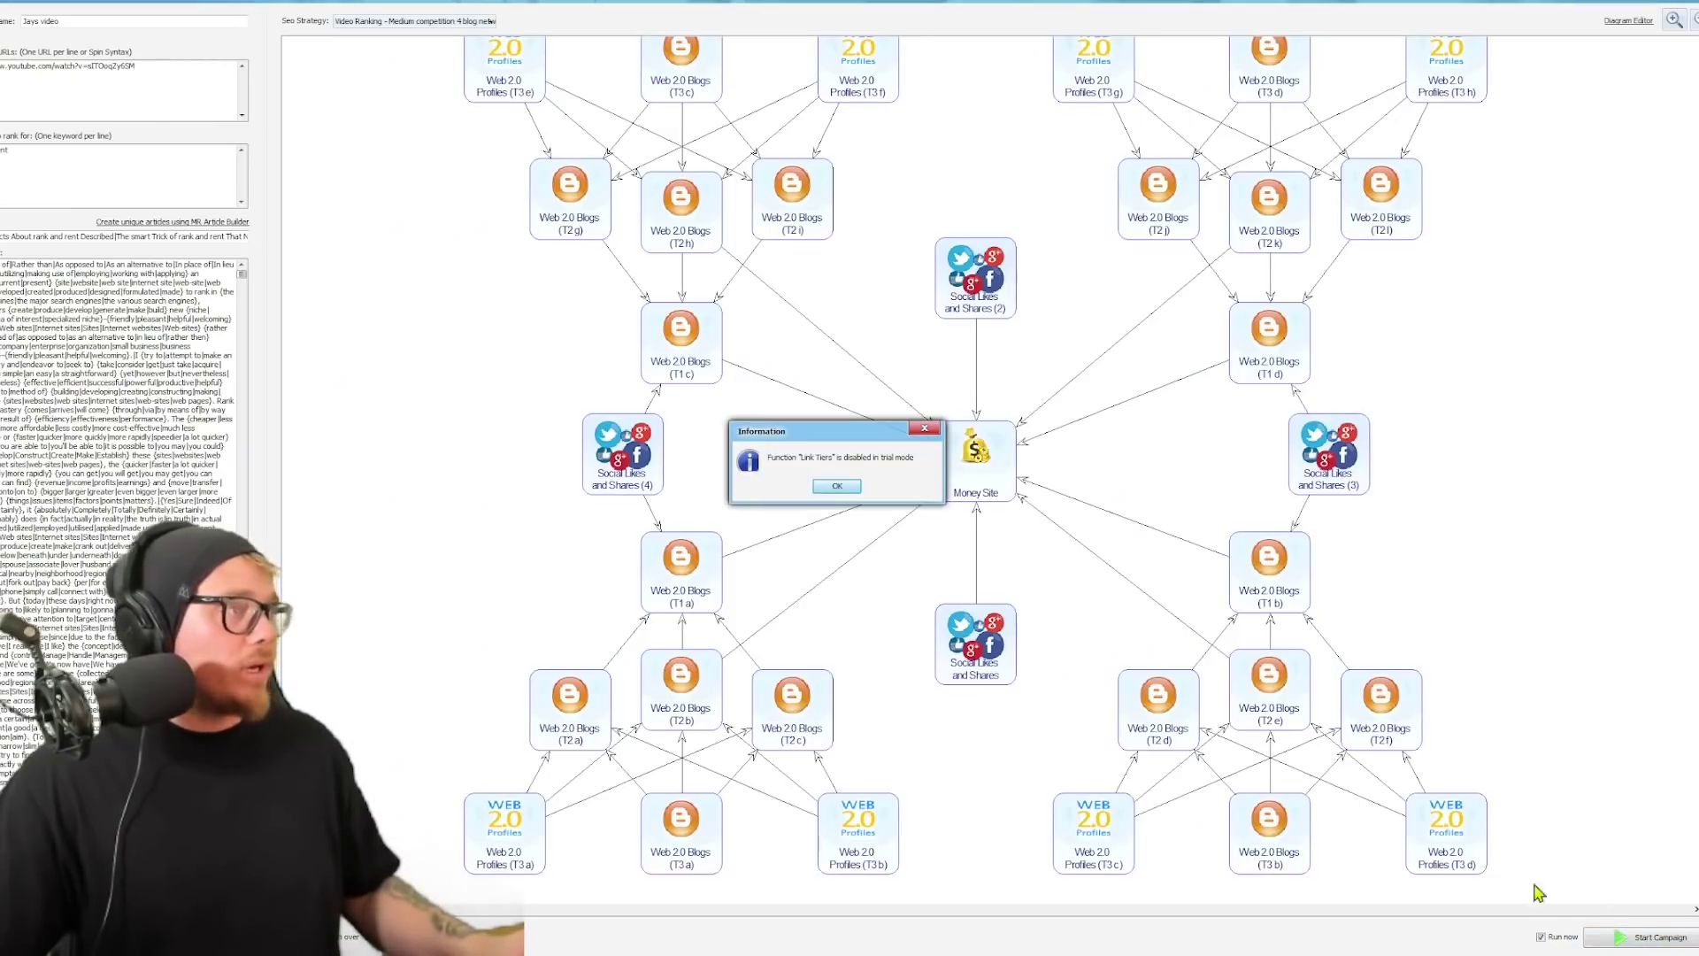
pyautogui.click(838, 486)
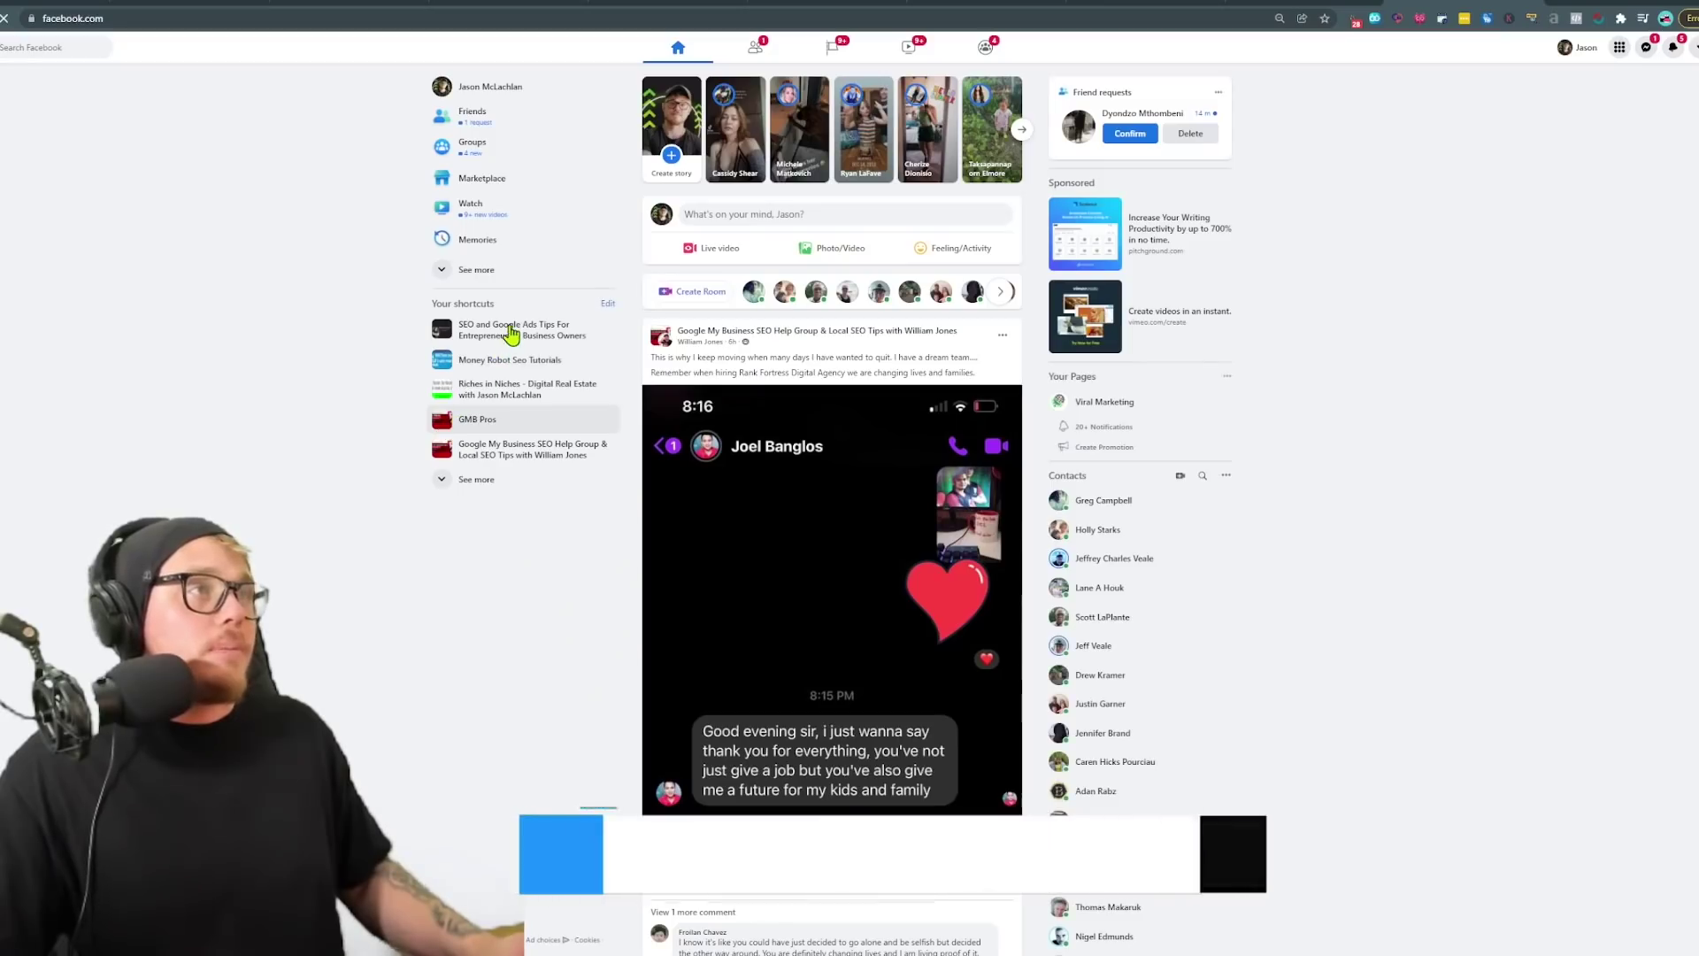
# Open the SEO and Google Ads Tips group from the sidebar shortcuts.
pyautogui.click(511, 330)
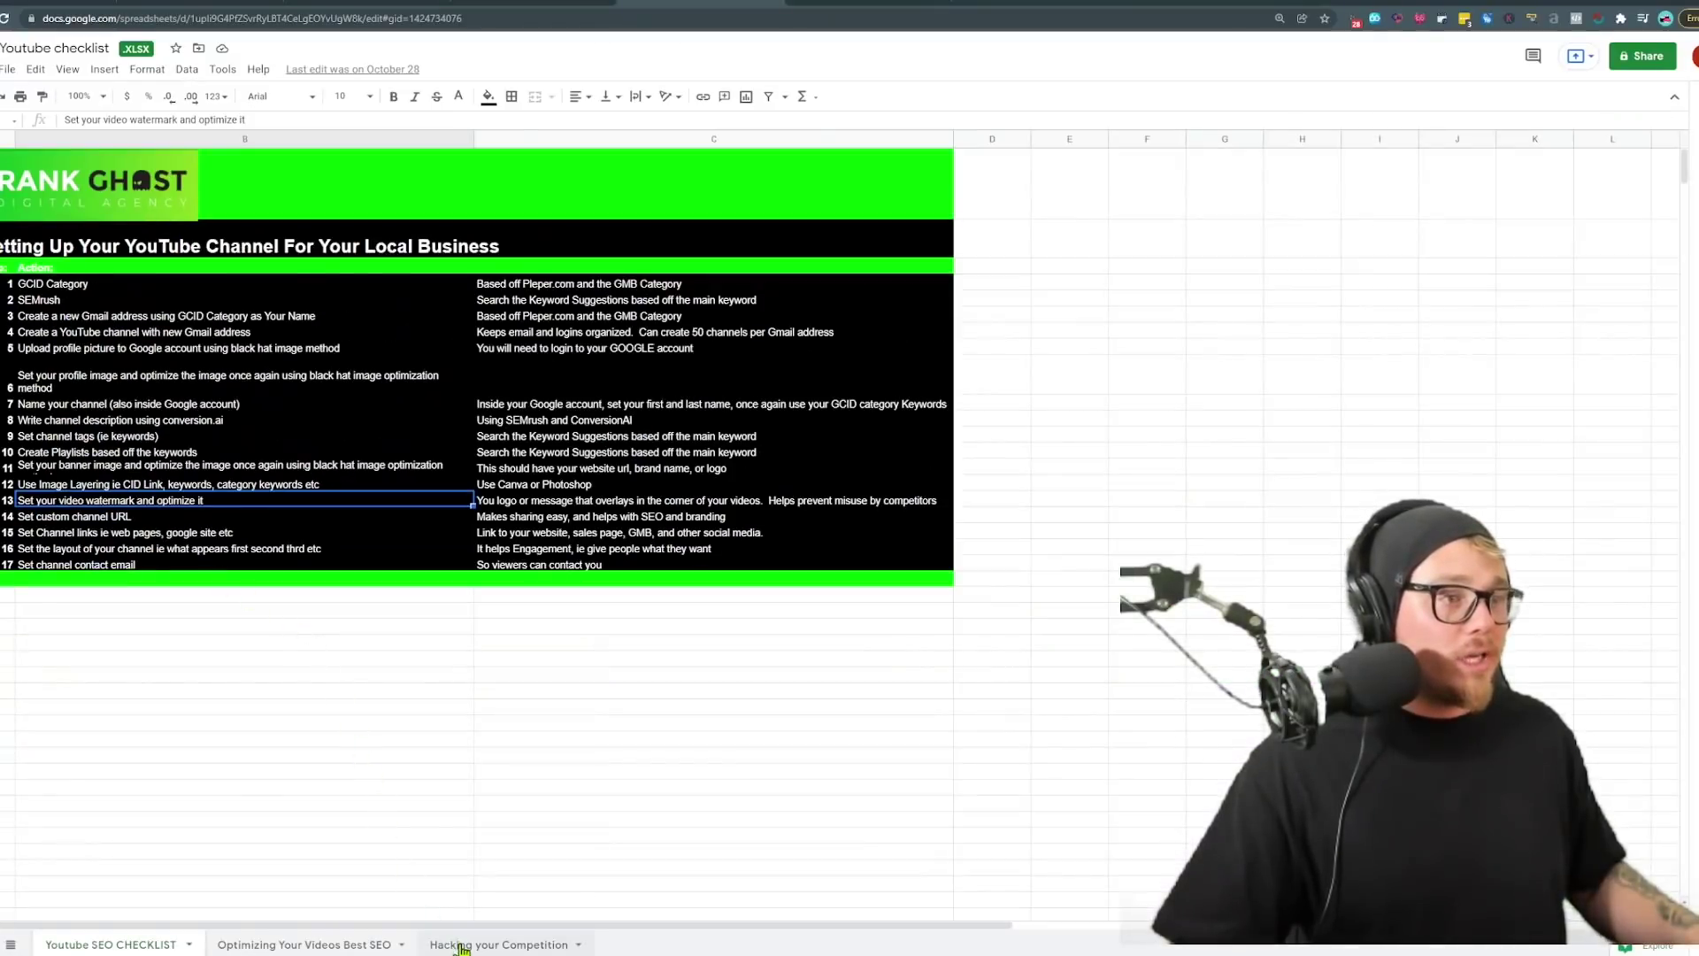
# Switch to the 'Hacking your Competition' sheet tab.
pyautogui.click(461, 945)
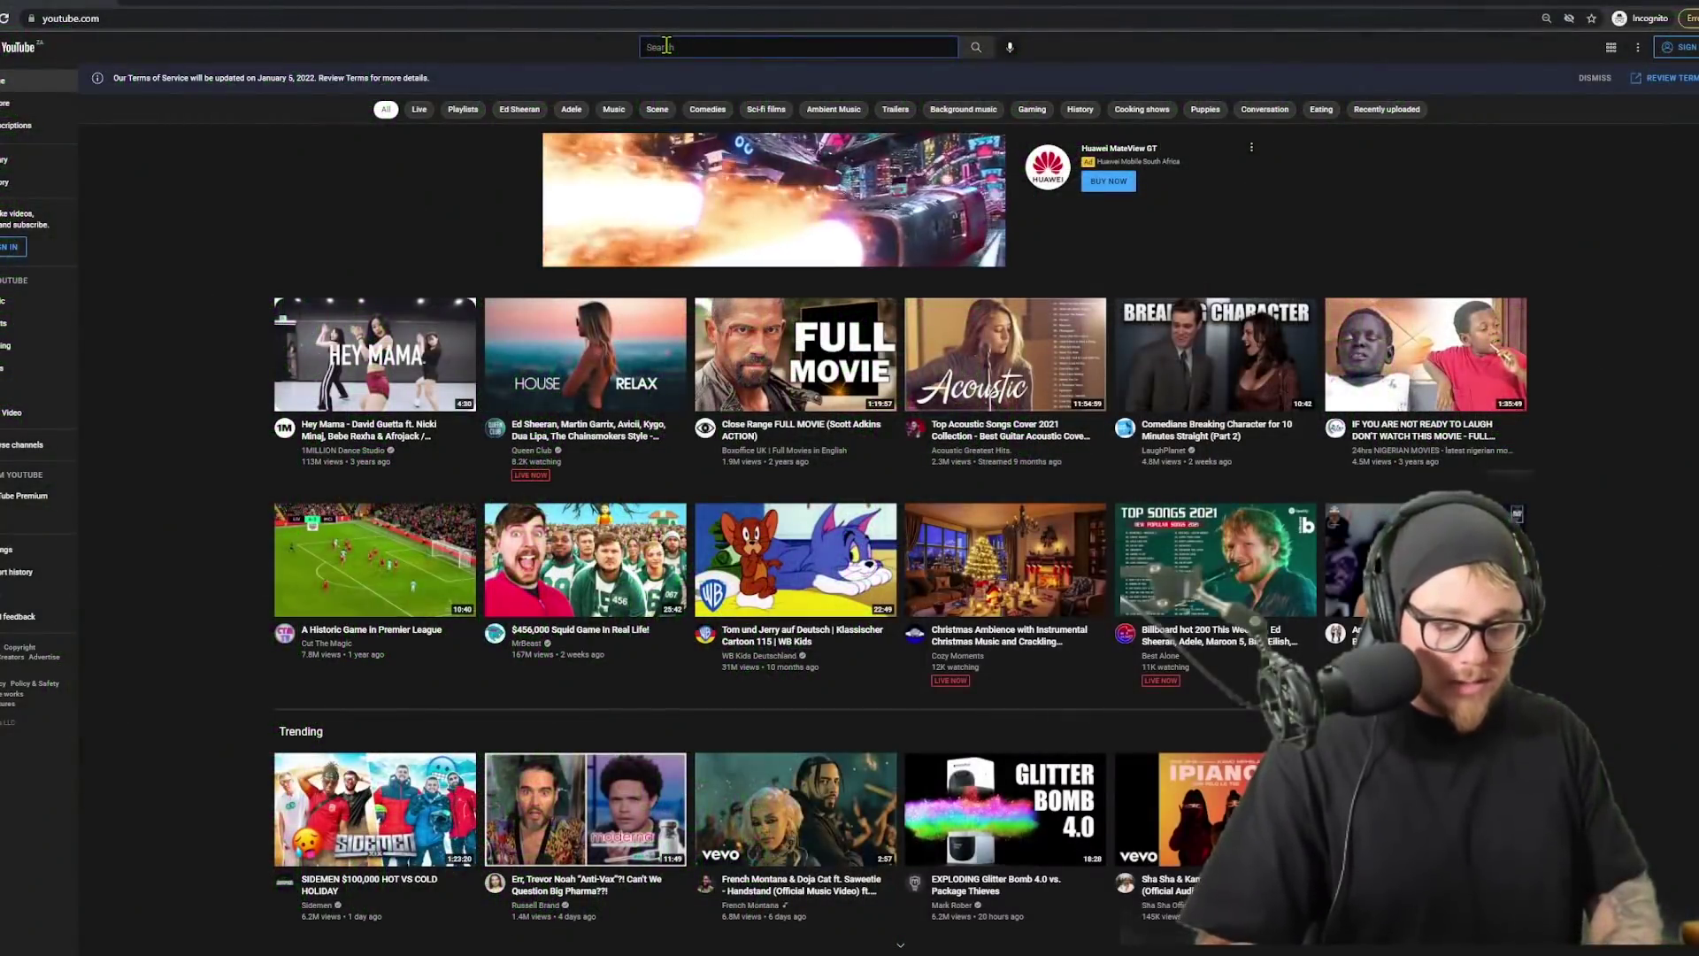
# Search YouTube for 'lead generation for electricians', then rerun it without the word 'for'.
pyautogui.write('lead')
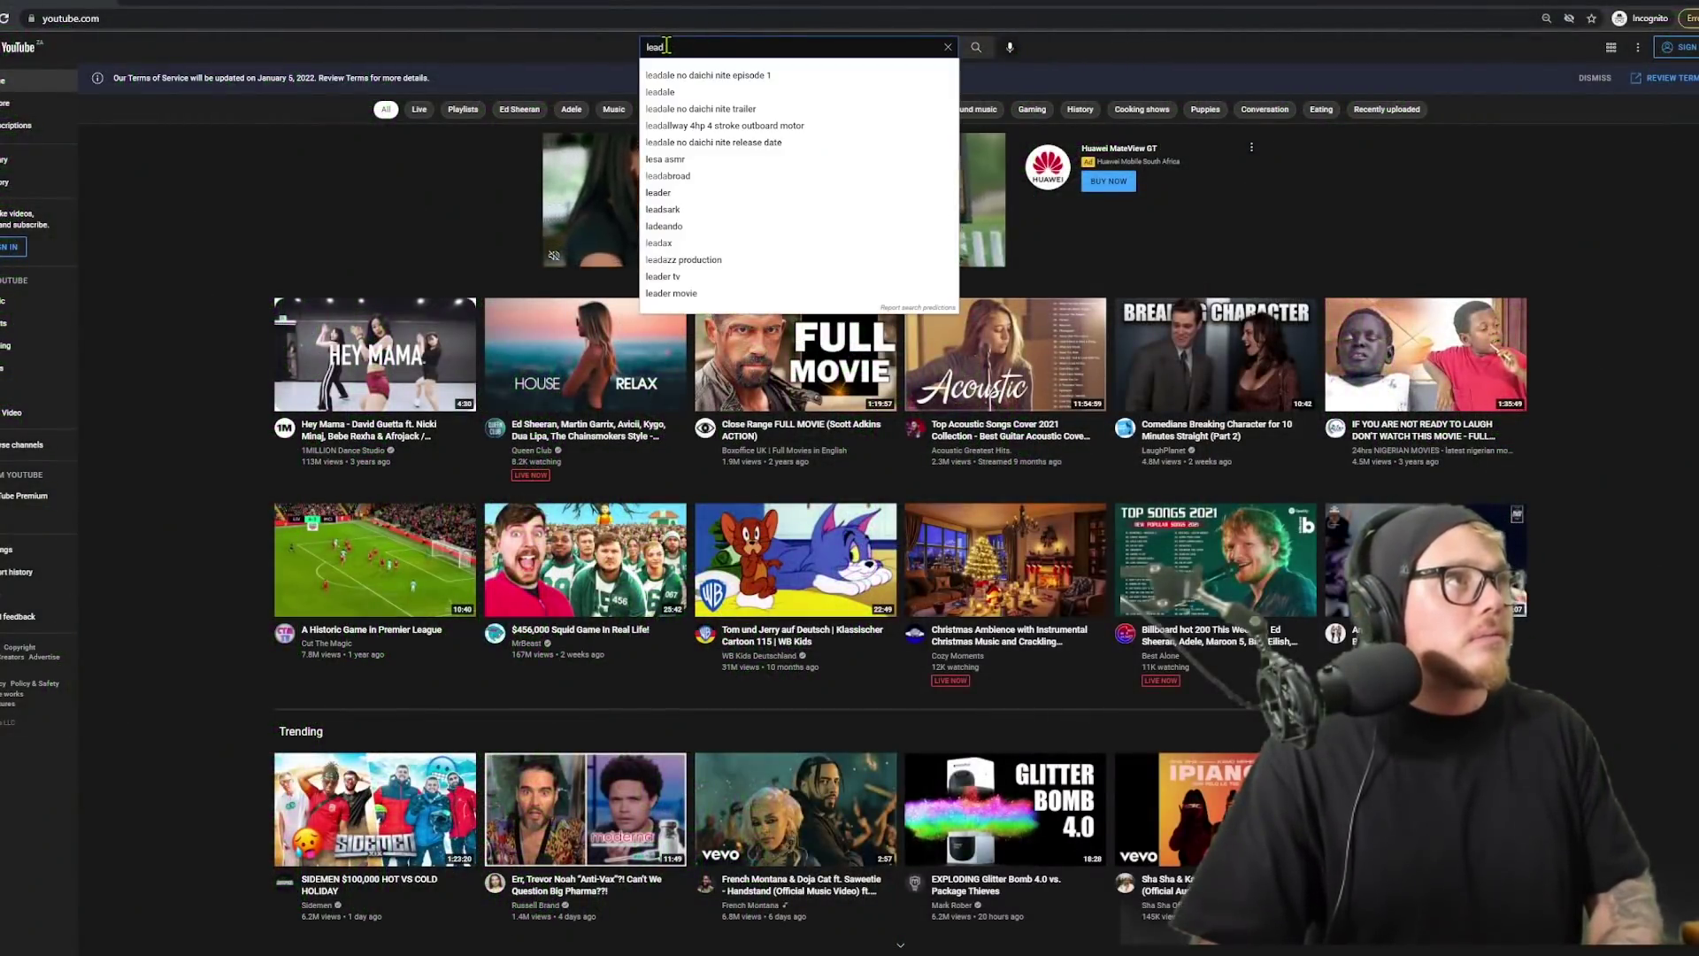
pyautogui.write(' generation for electri')
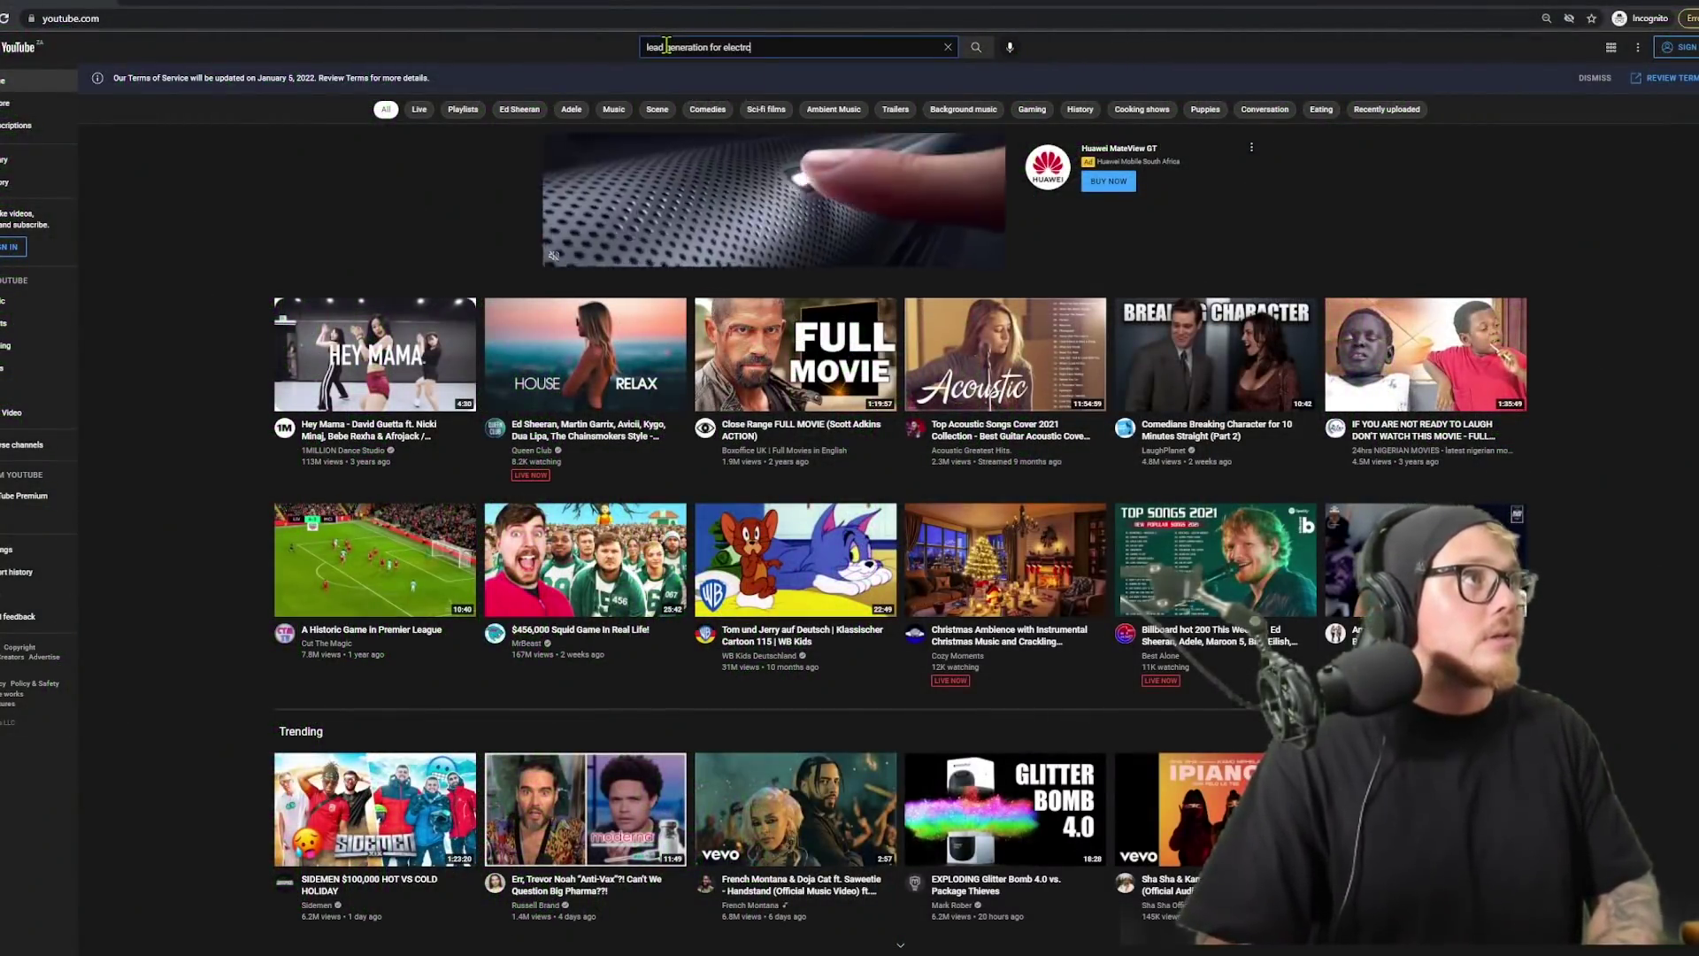
pyautogui.click(740, 78)
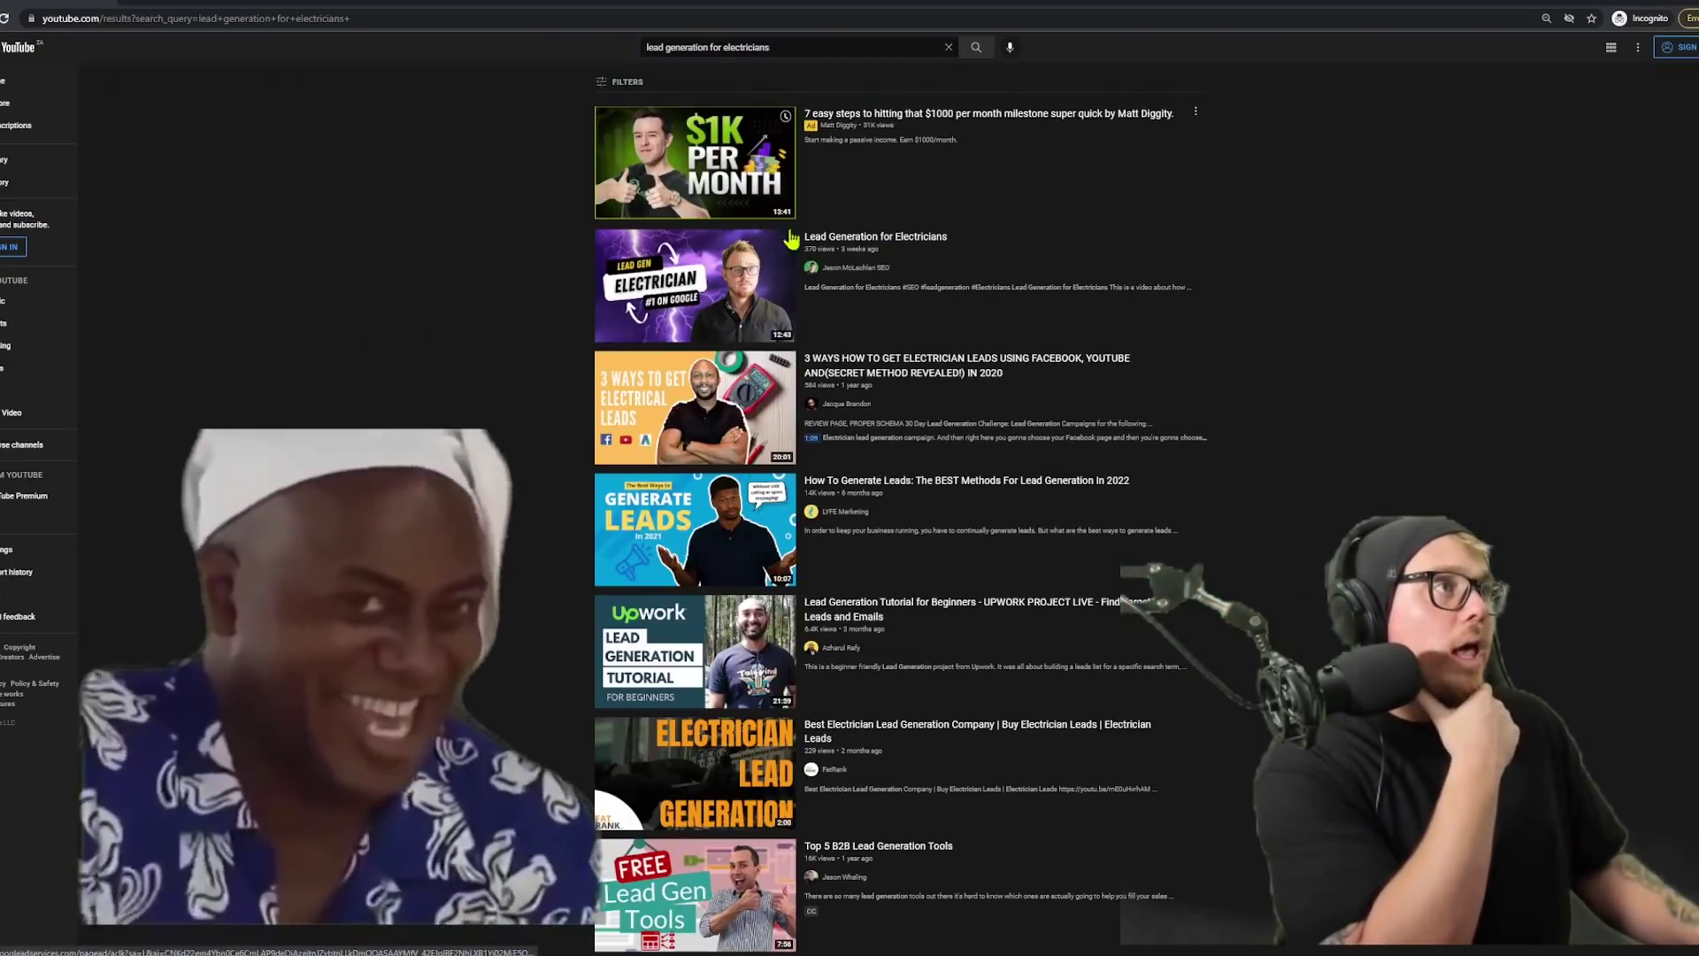
pyautogui.moveTo(768, 305)
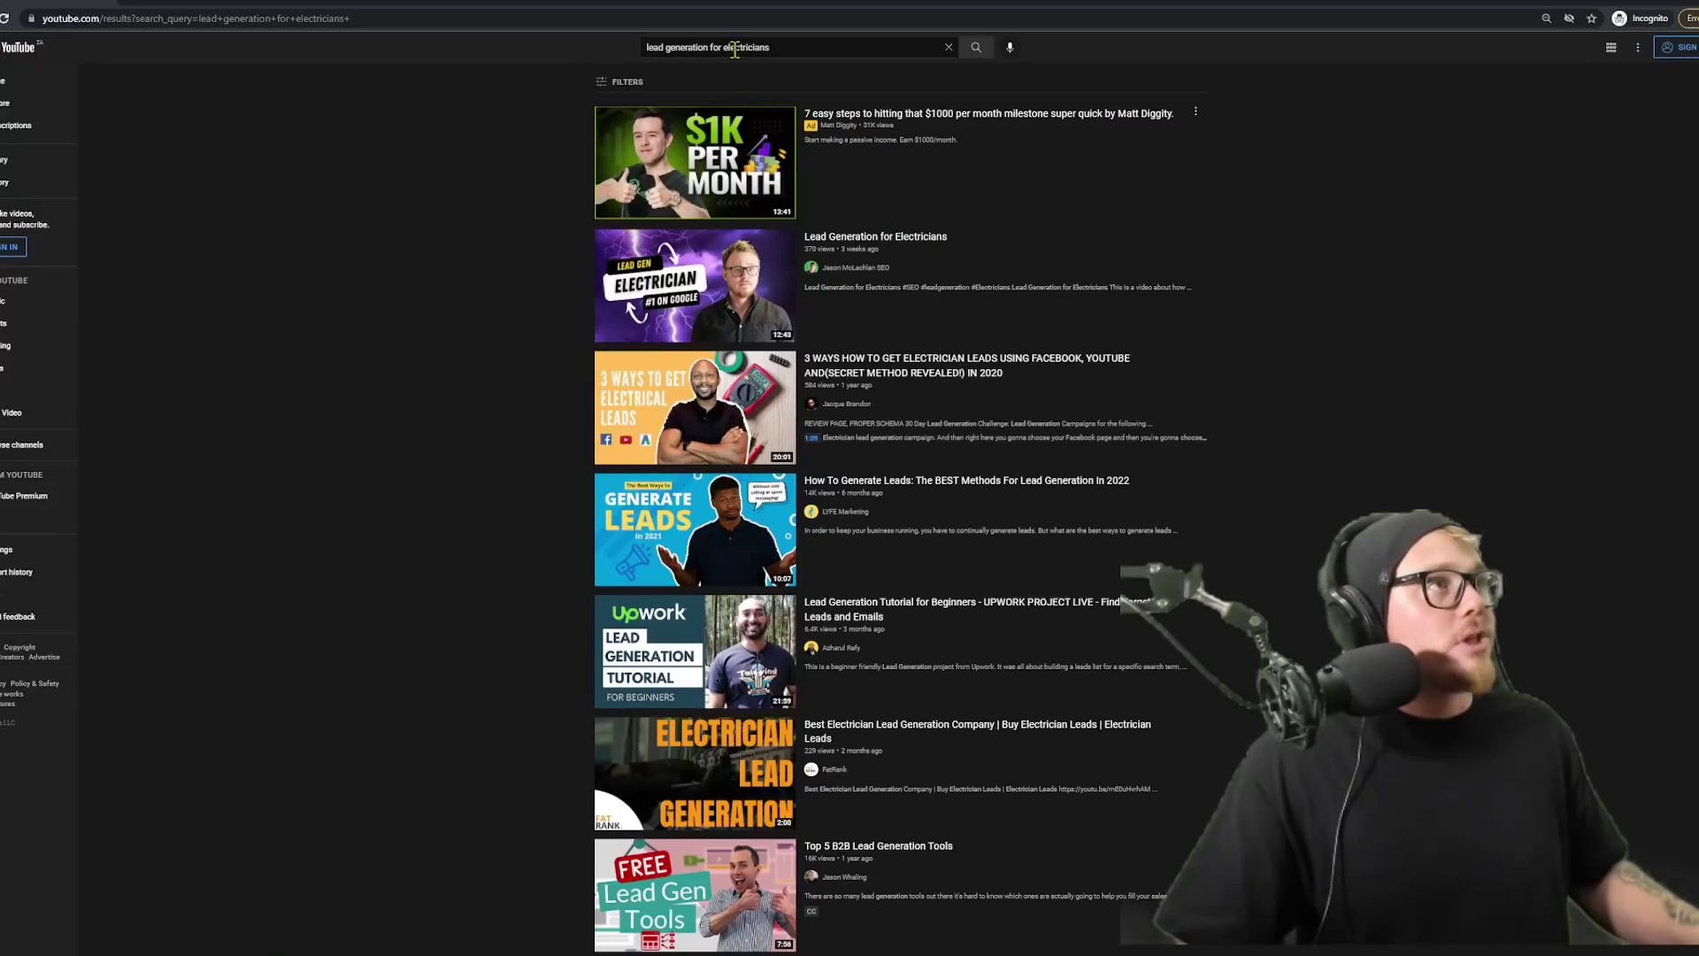
pyautogui.doubleClick(714, 47)
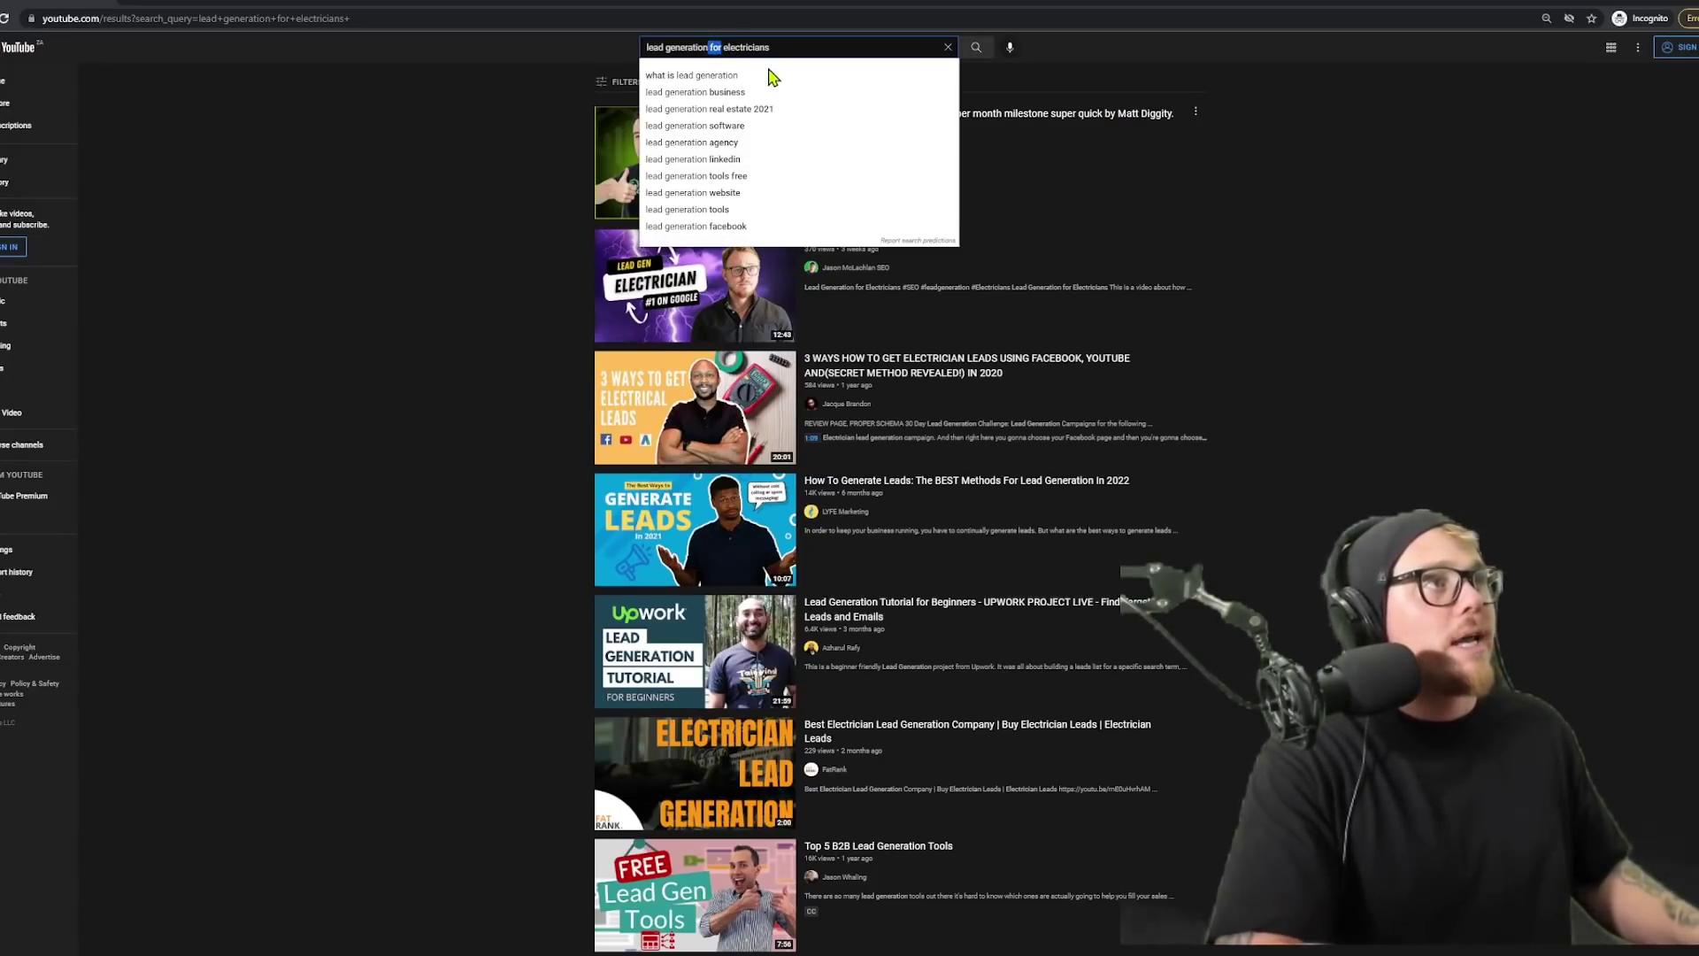
pyautogui.press('Return')
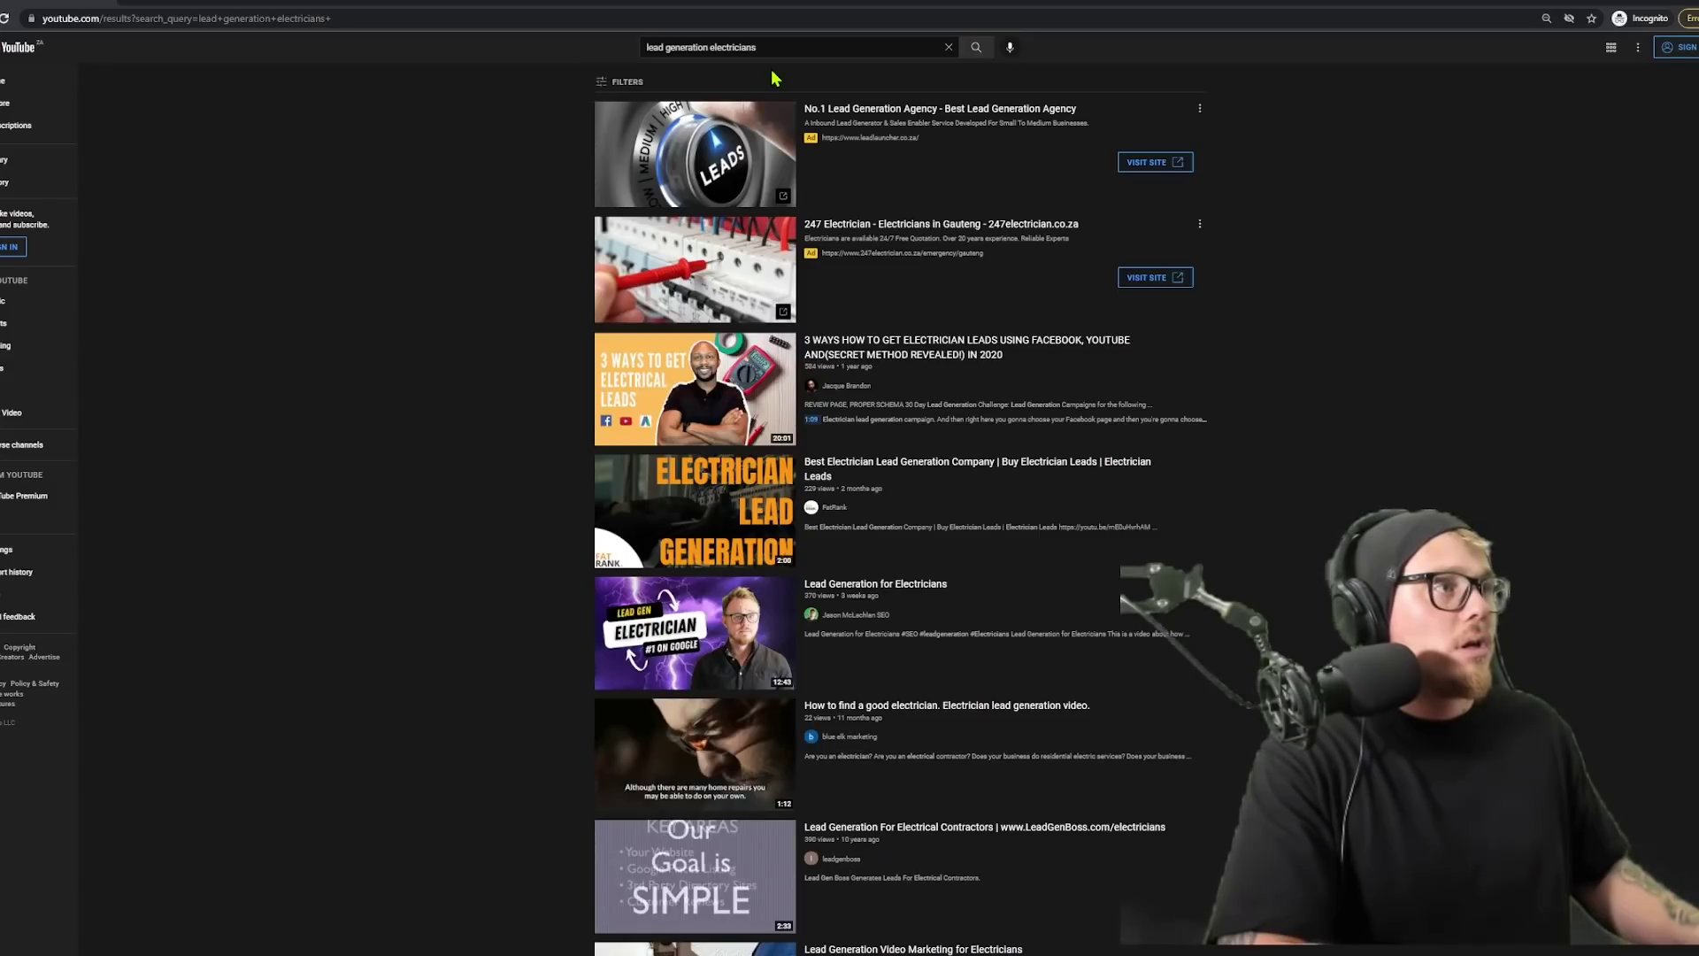
# Reword the search to 'electrician lead generation' and run it.
pyautogui.moveTo(739, 625)
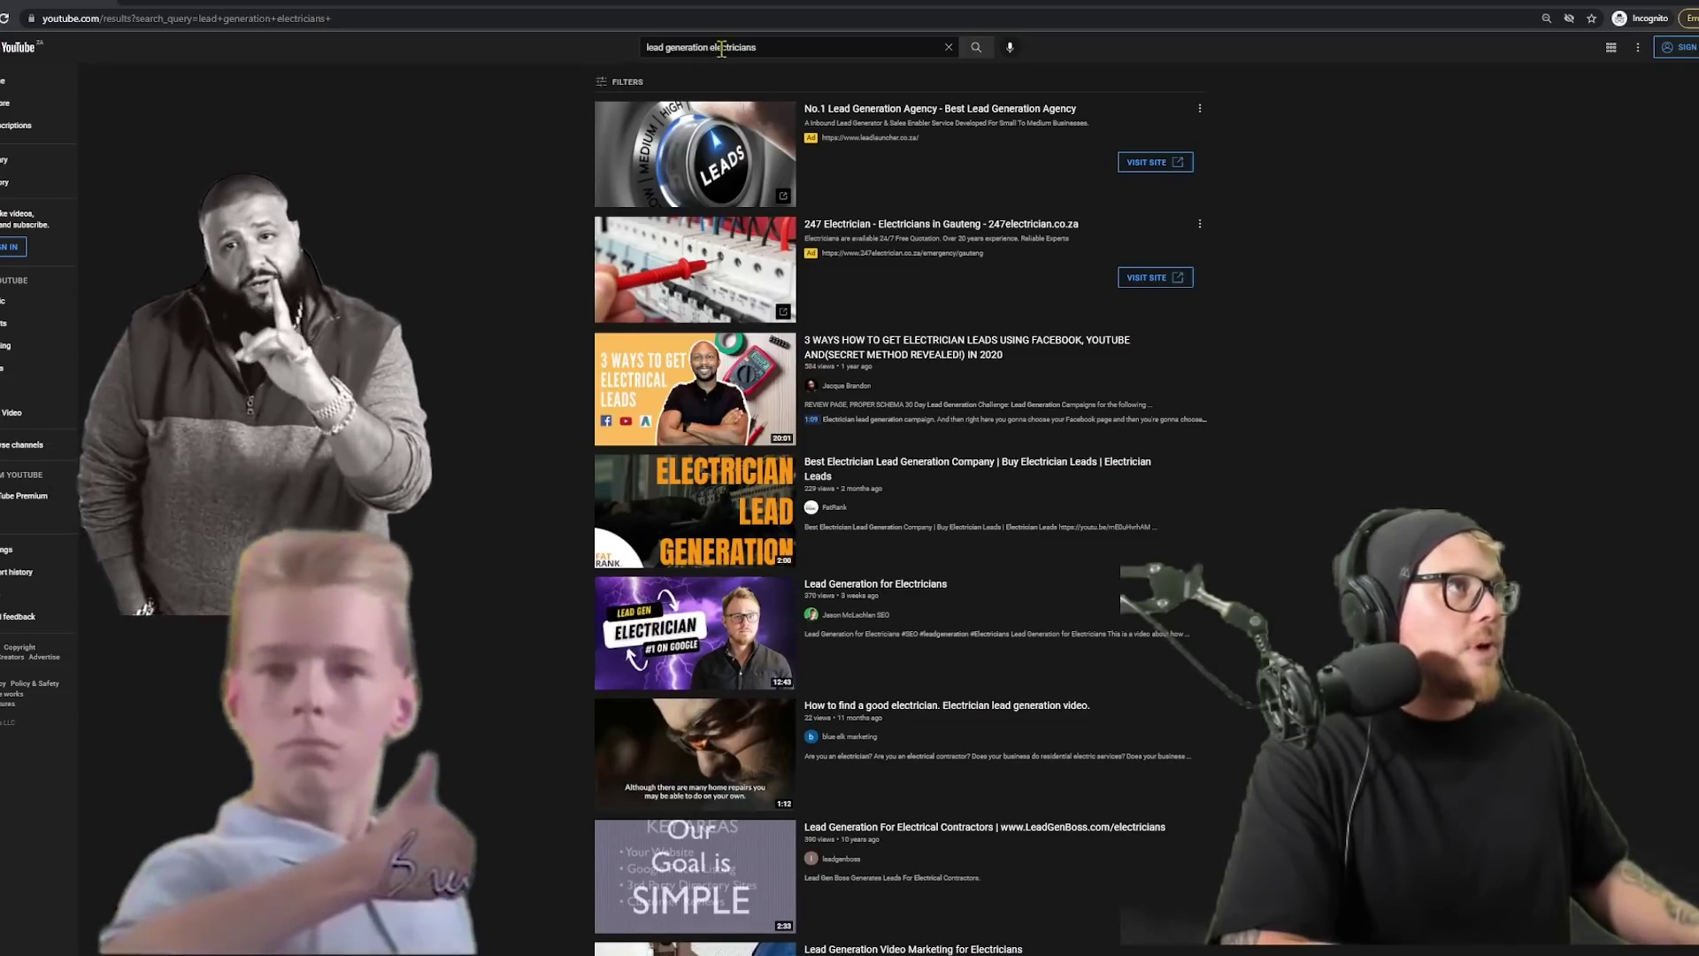
pyautogui.moveTo(708, 48); pyautogui.dragTo(615, 57)
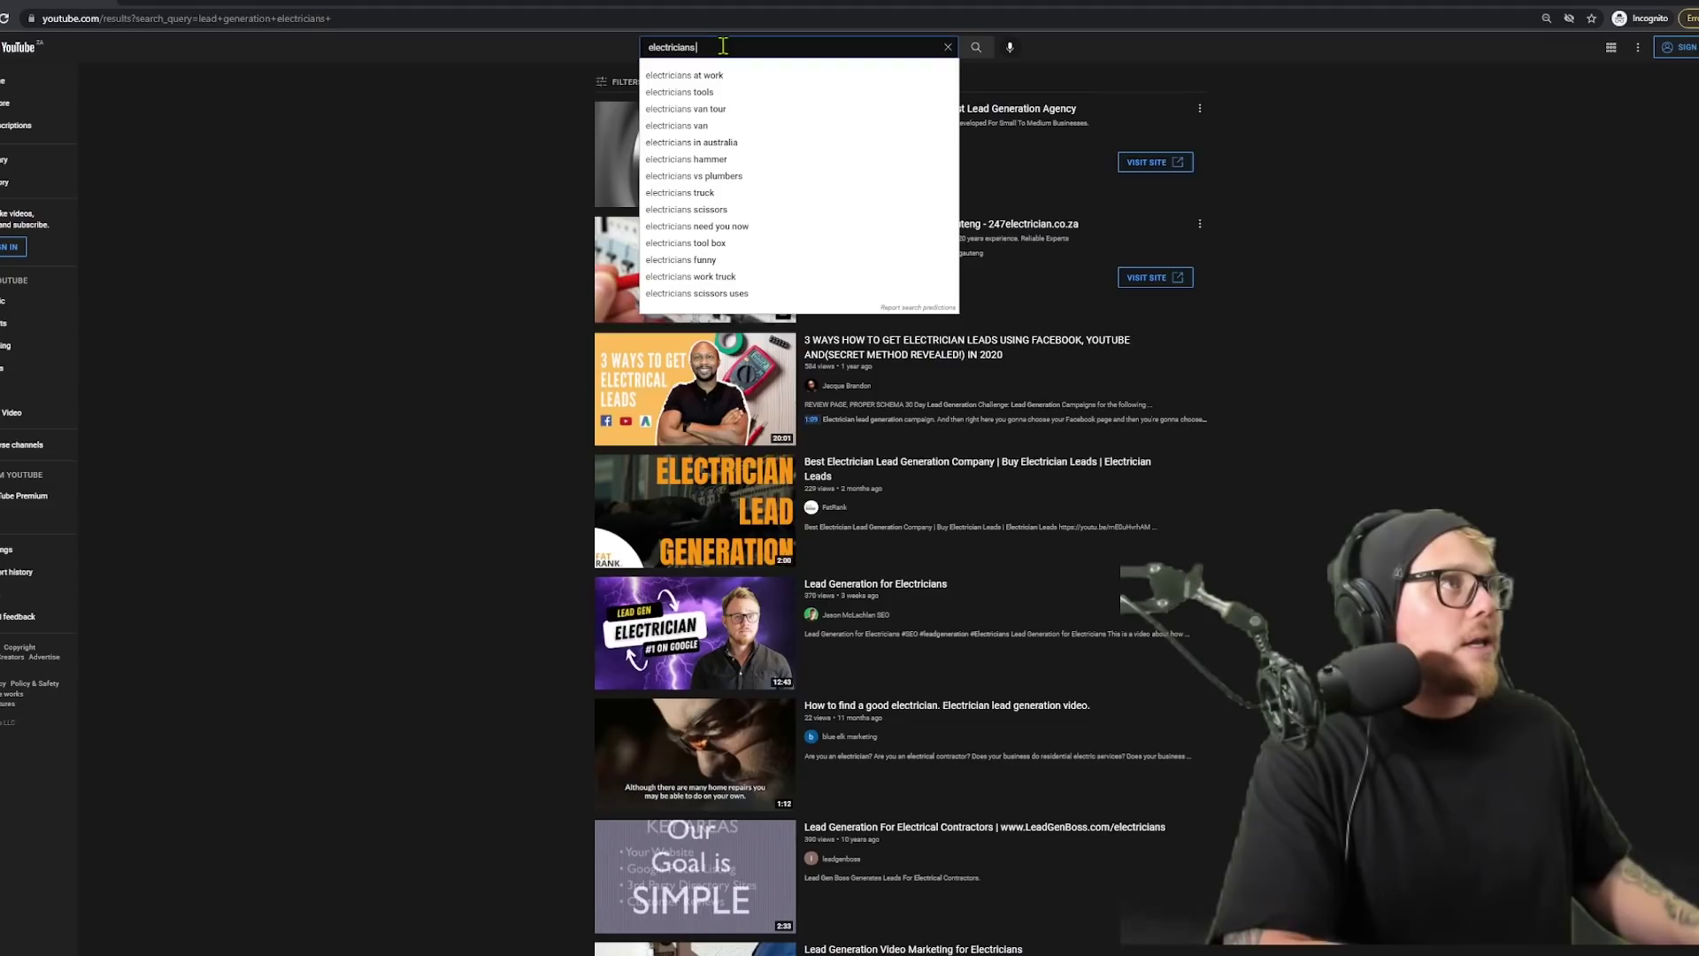
pyautogui.press('BackSpace')
pyautogui.write('lead gen')
pyautogui.click(723, 77)
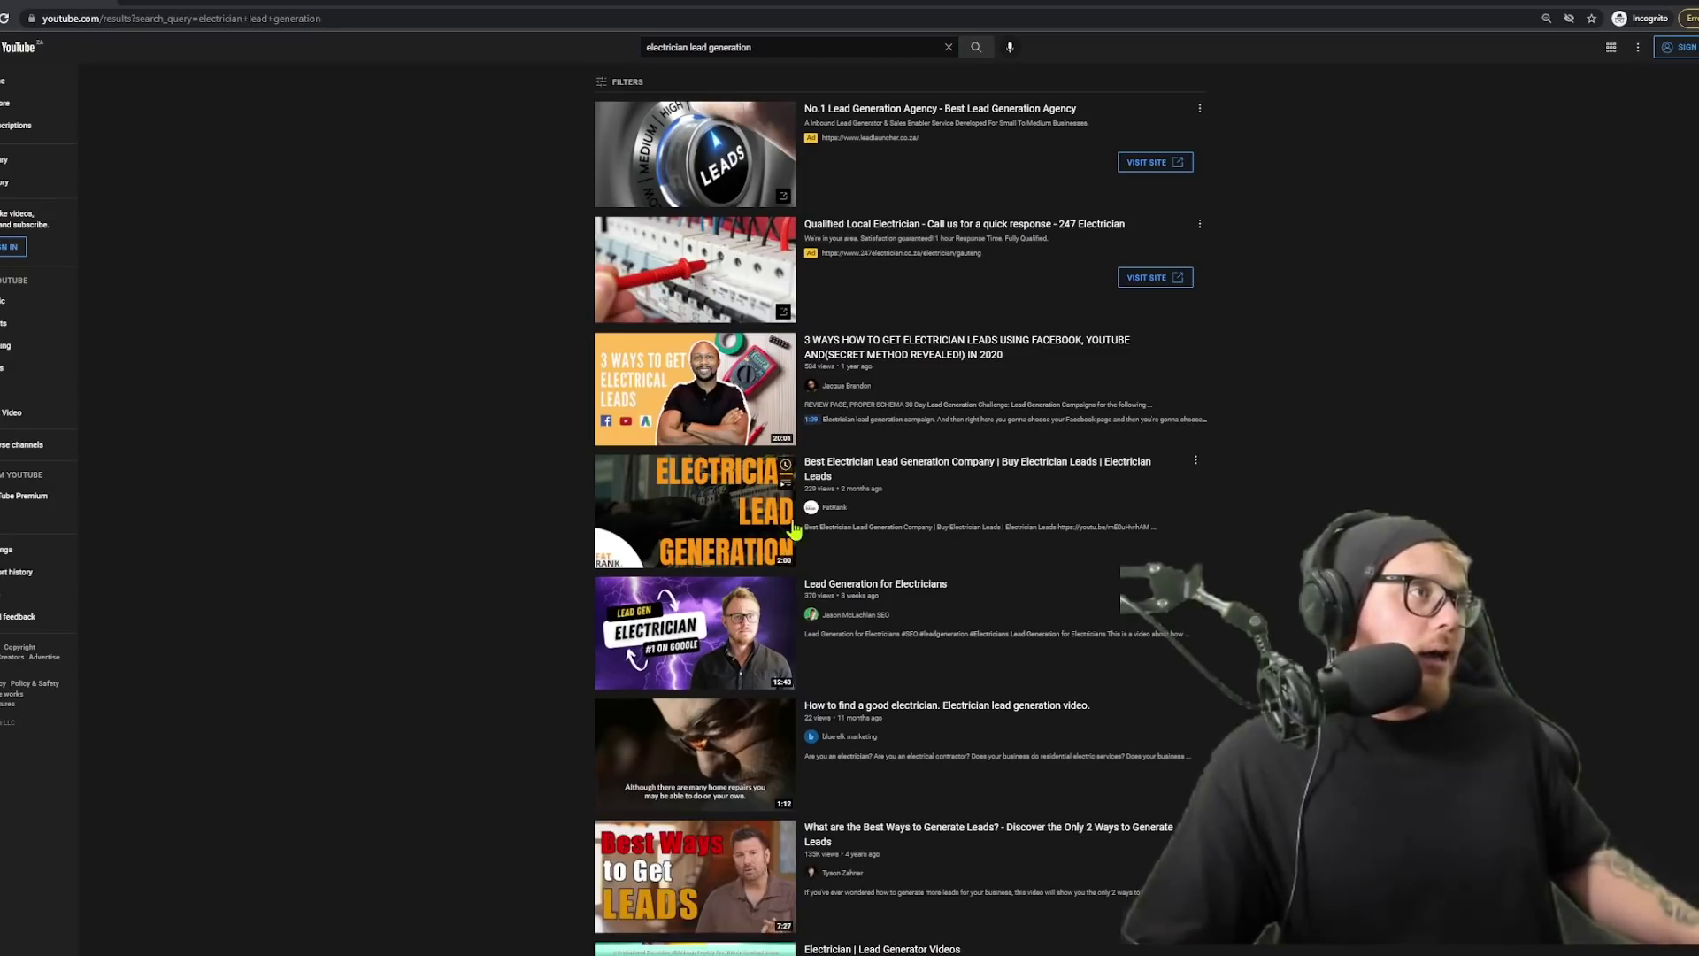